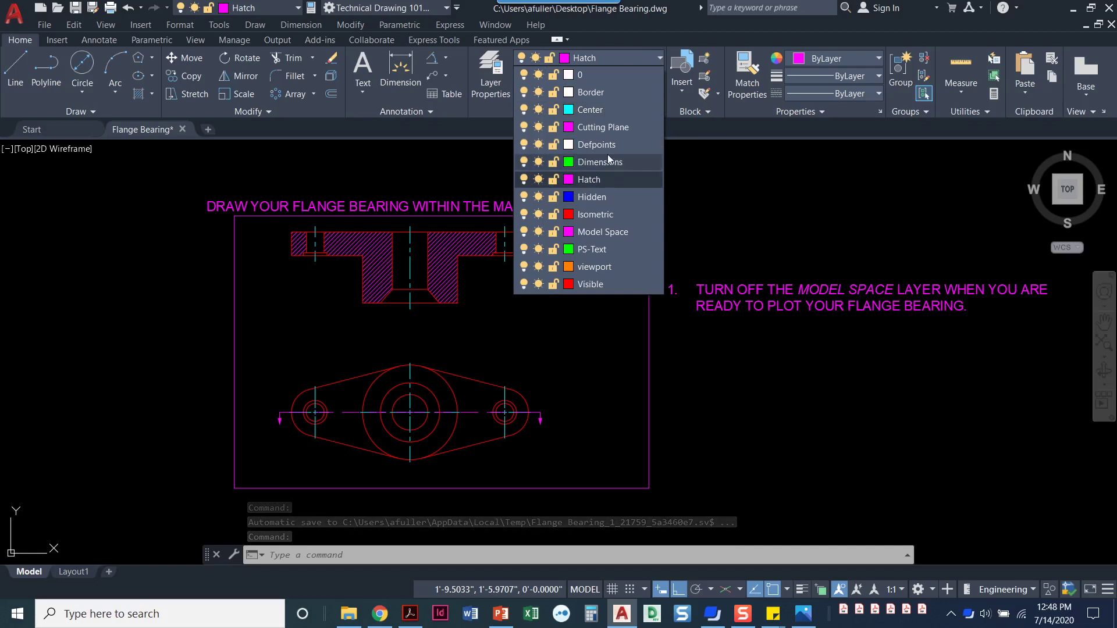
Pick Dimensions from the Layer dropdown so it replaces Hatch as the current layer
click(610, 163)
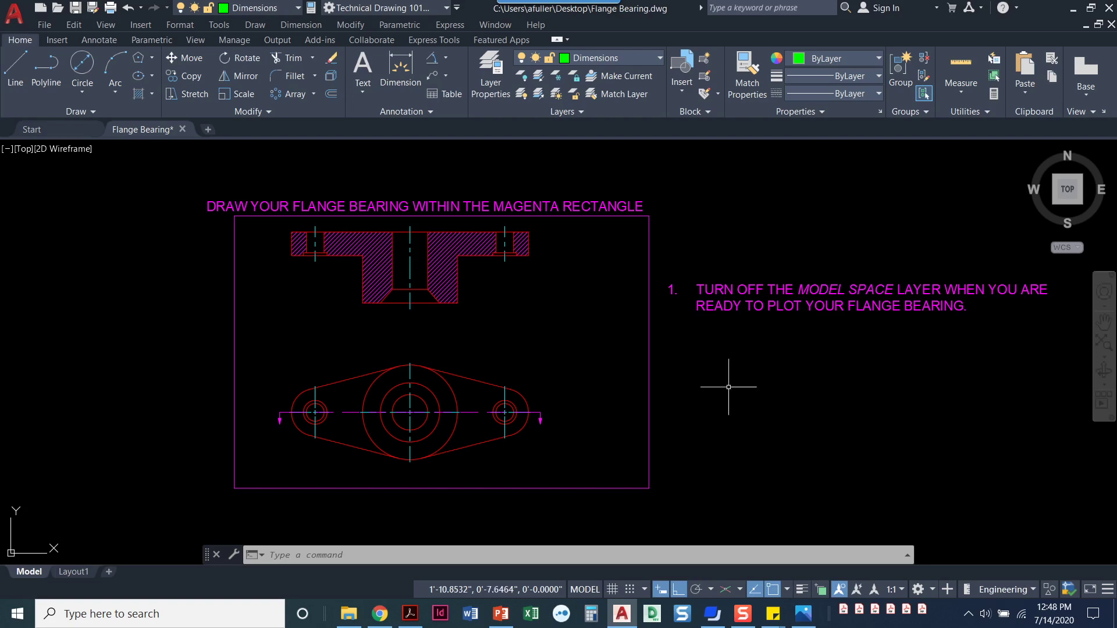
Create a yellow layer named 'Dimension Offset' and set it current in Layer Properties
click(489, 82)
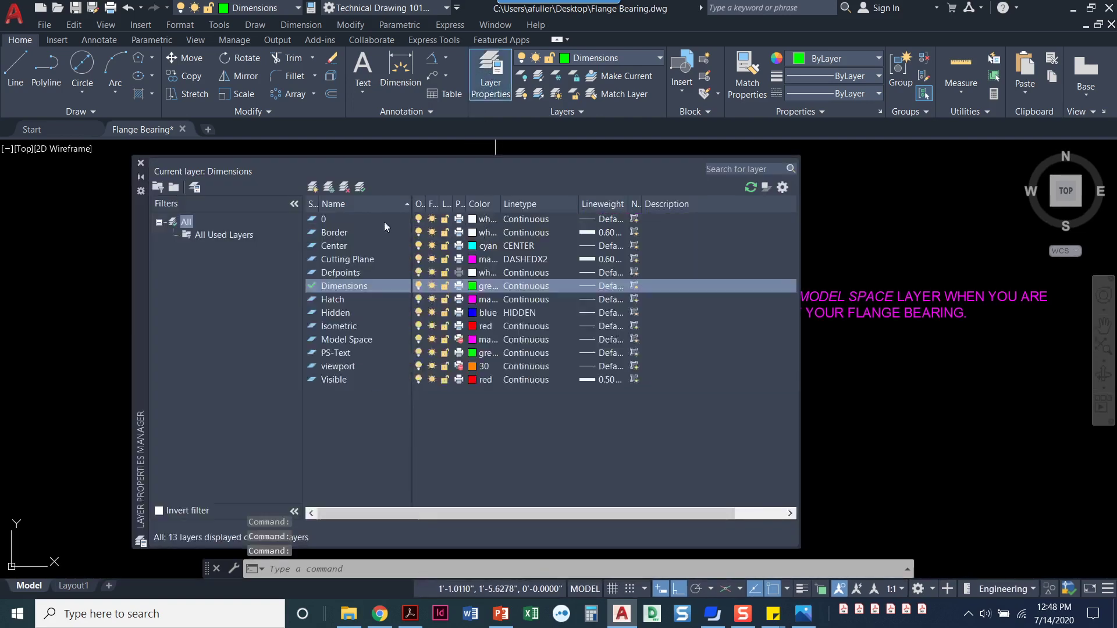
click(313, 187)
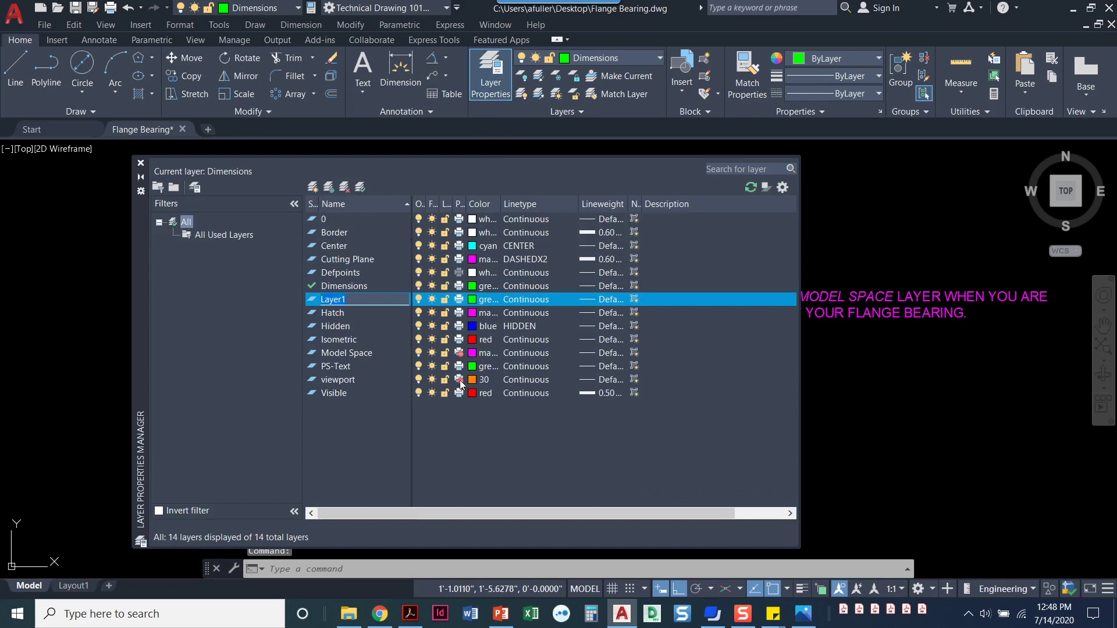
text(Dimension Offset)
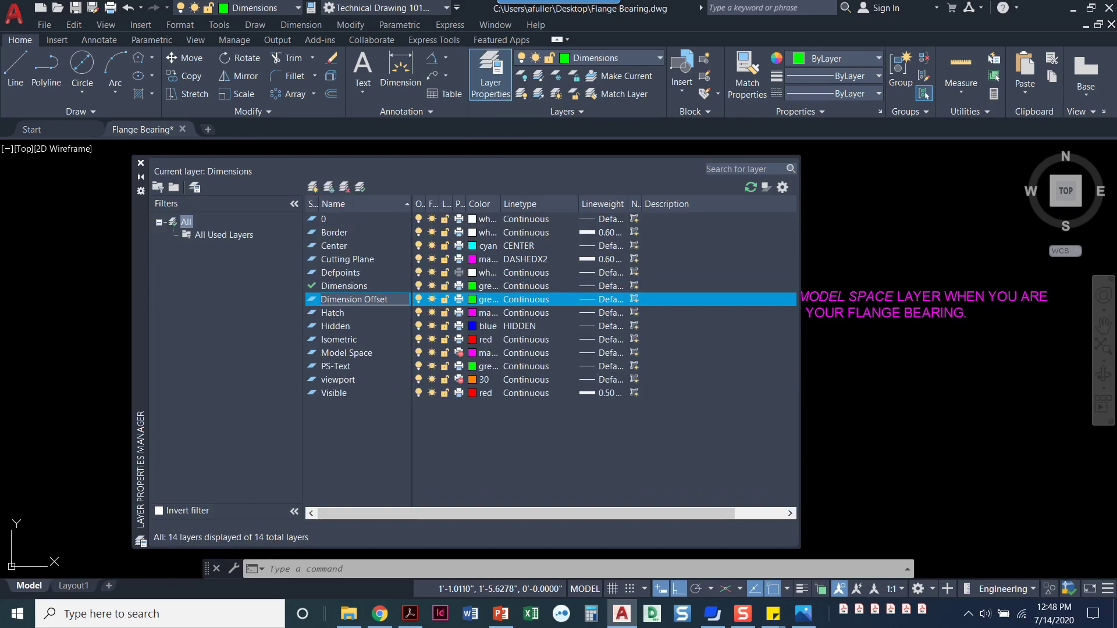
click(474, 300)
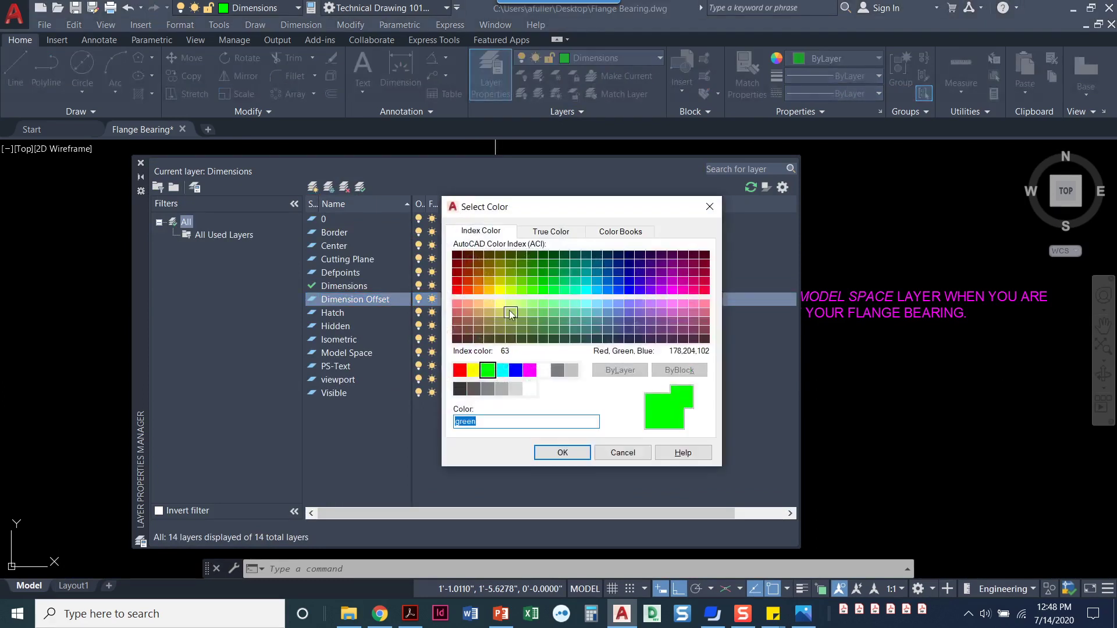
click(473, 373)
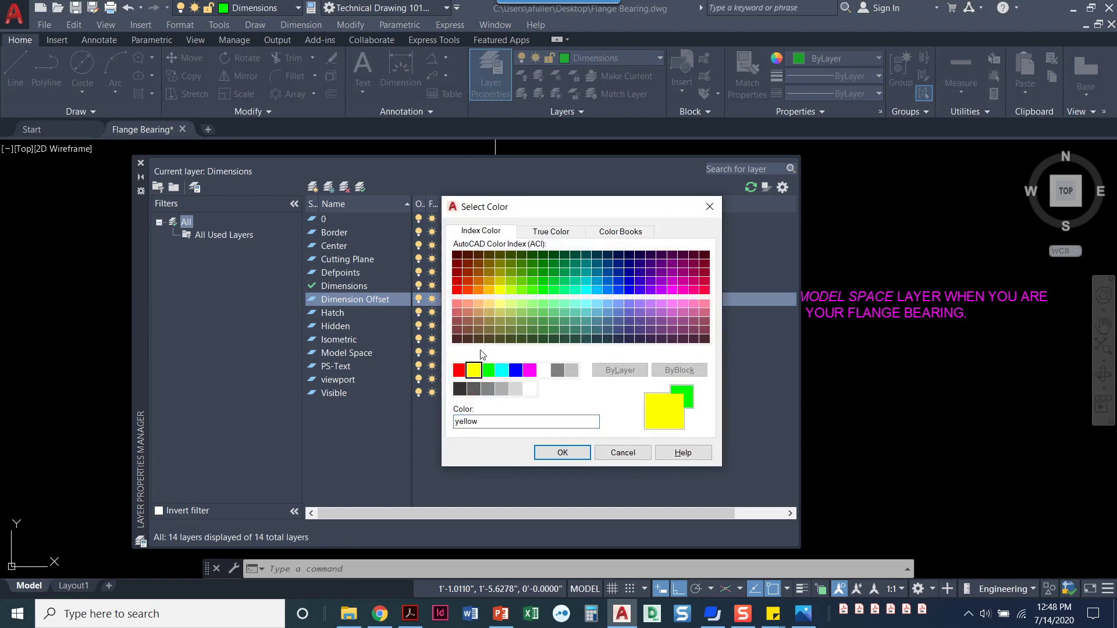
click(551, 454)
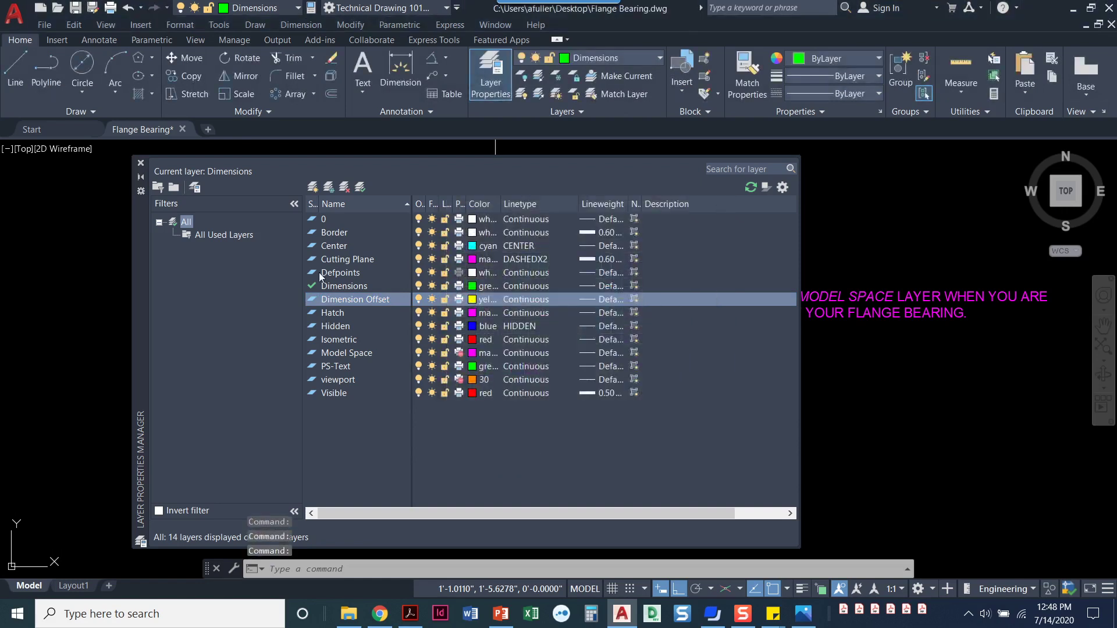
double_click(361, 301)
click(140, 164)
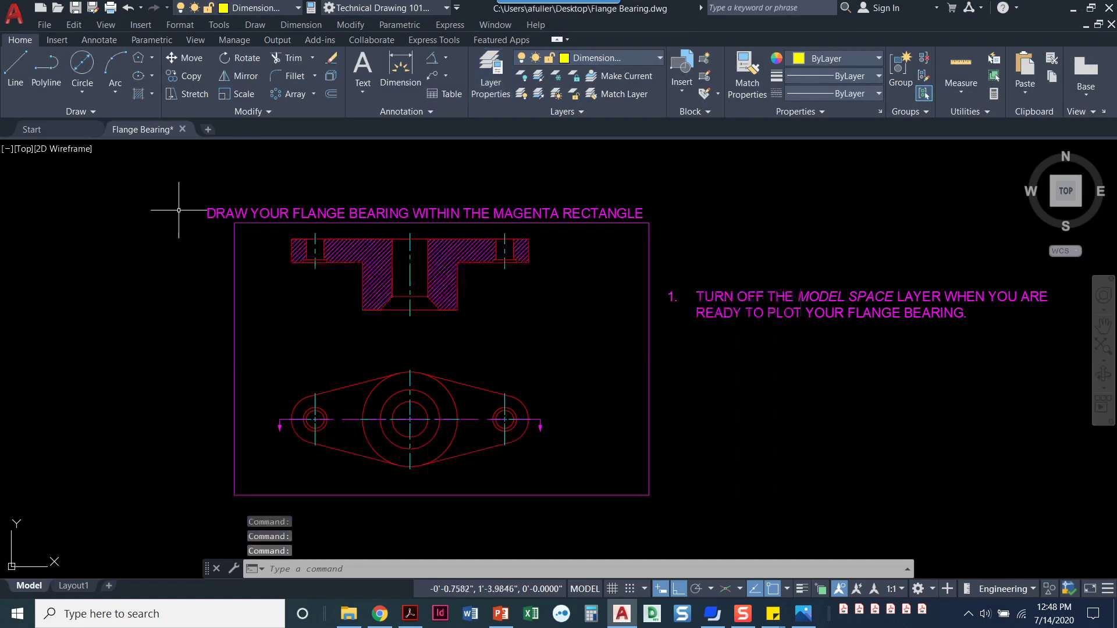
scroll(419, 326, up, 2)
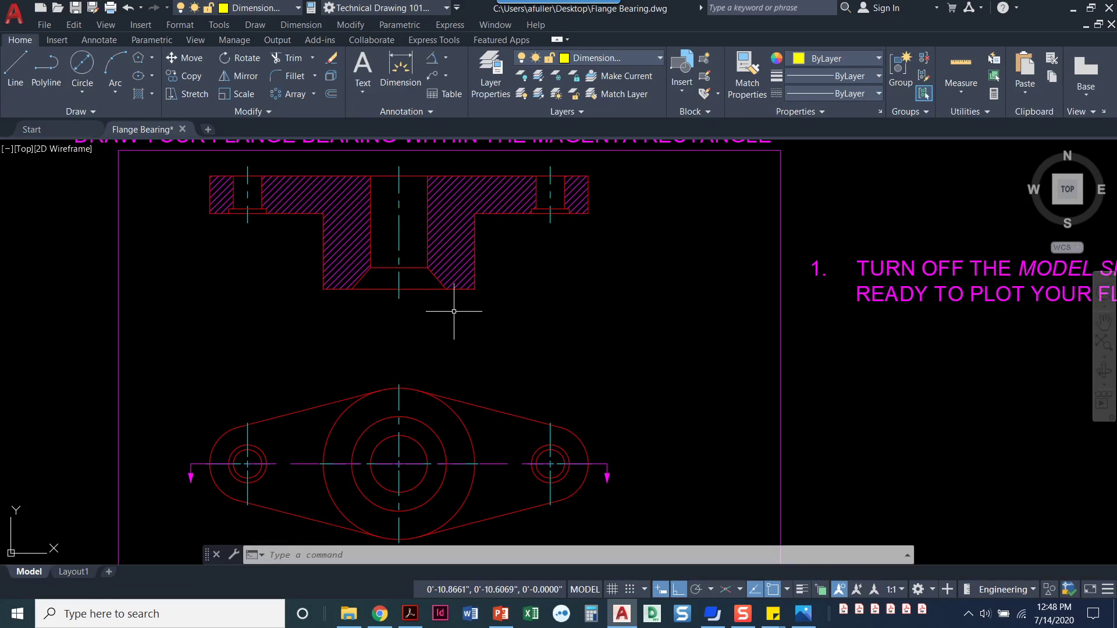
middle_drag(467, 285, 468, 288)
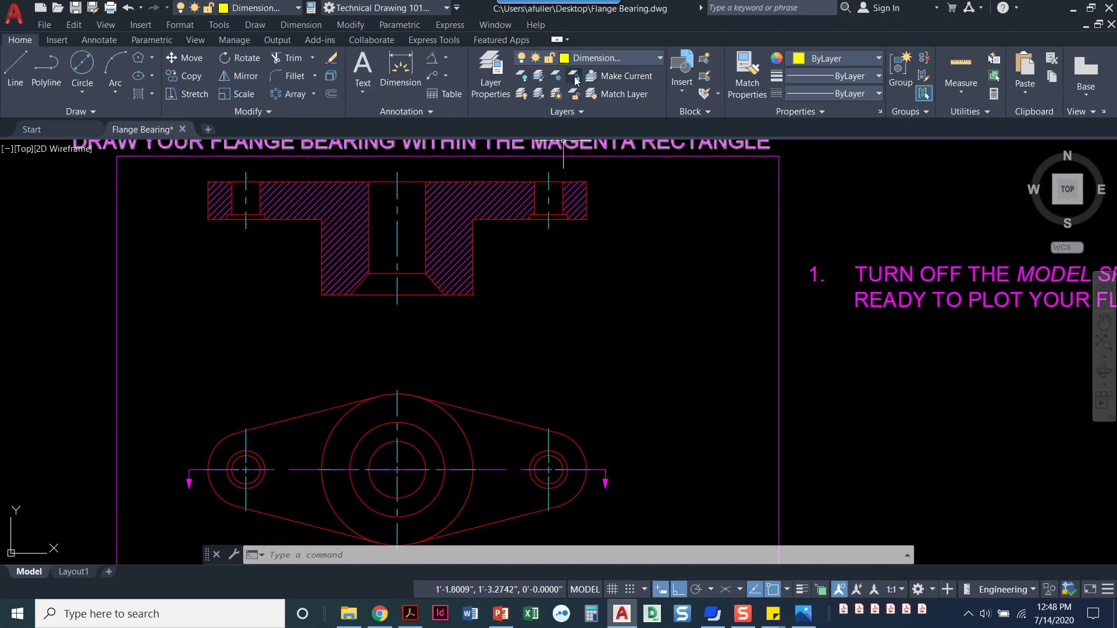
Start OFFSET with copies placed on the Current layer and a 0.4 distance
click(330, 93)
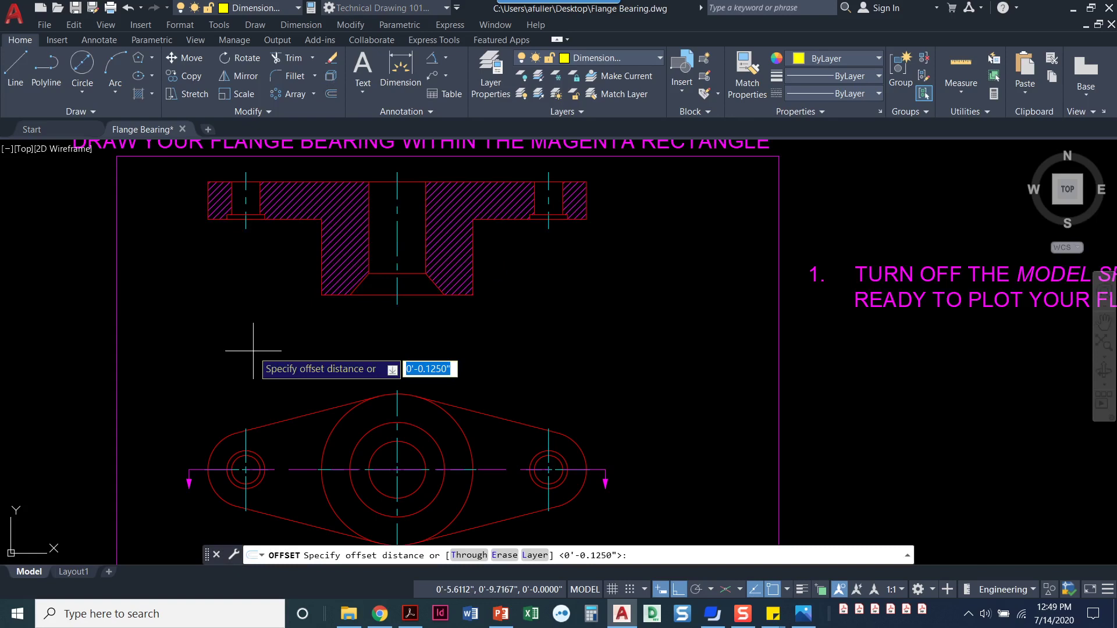
text(l)
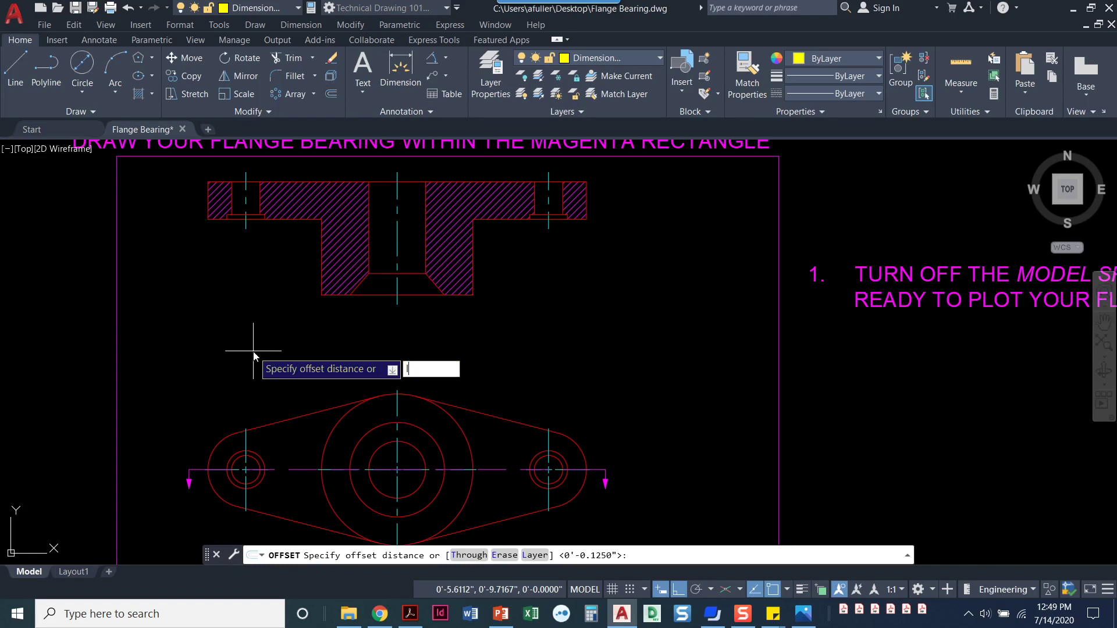
key(Return)
key(Down)
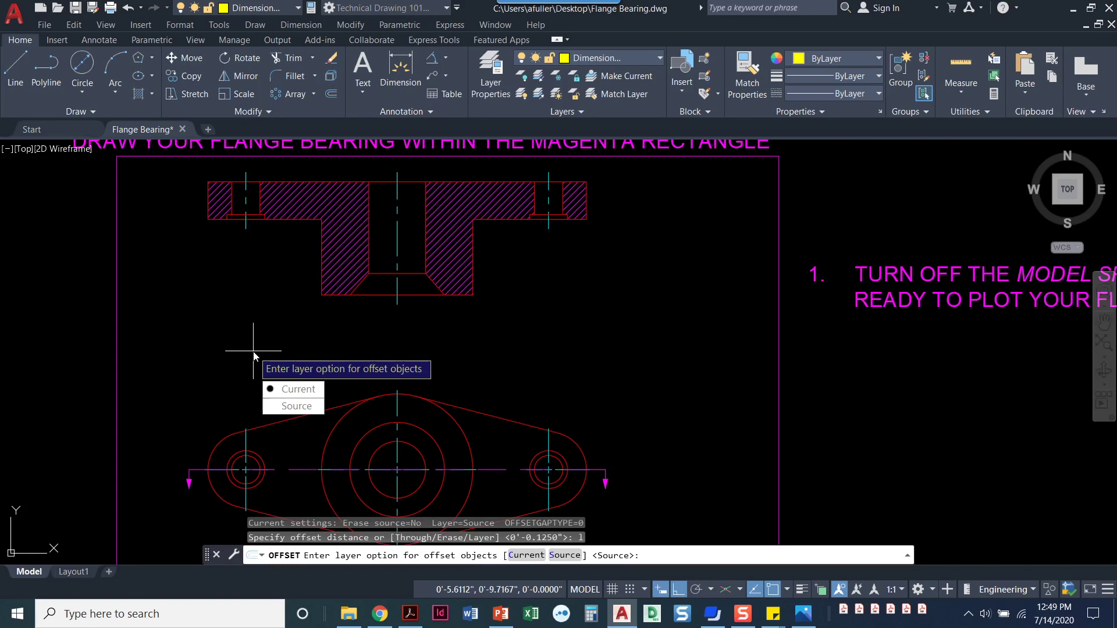
key(Return)
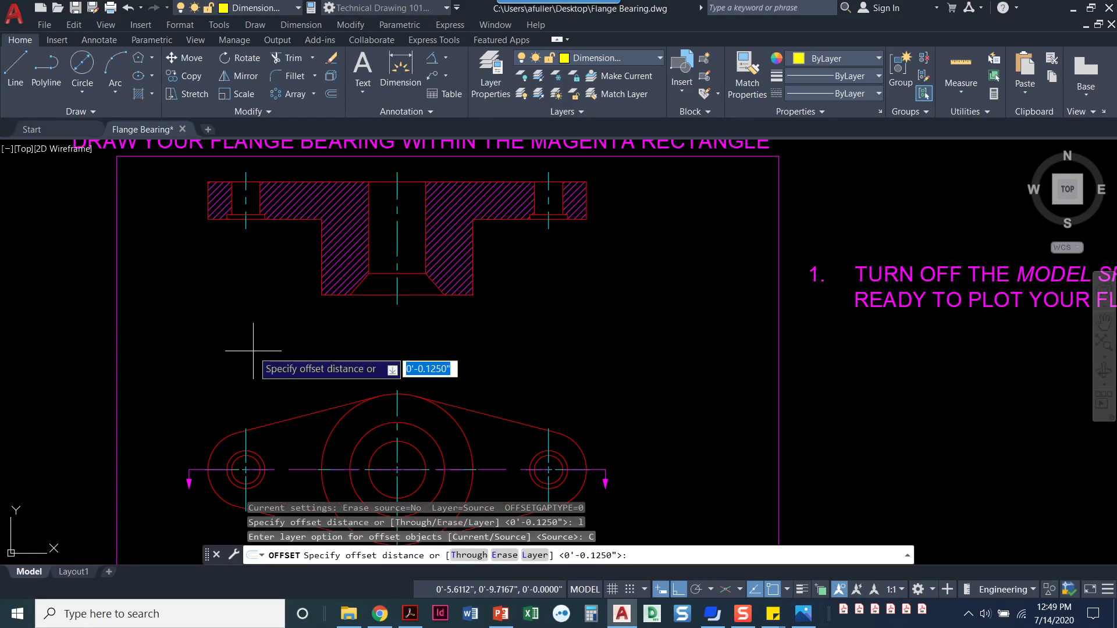
text(.4)
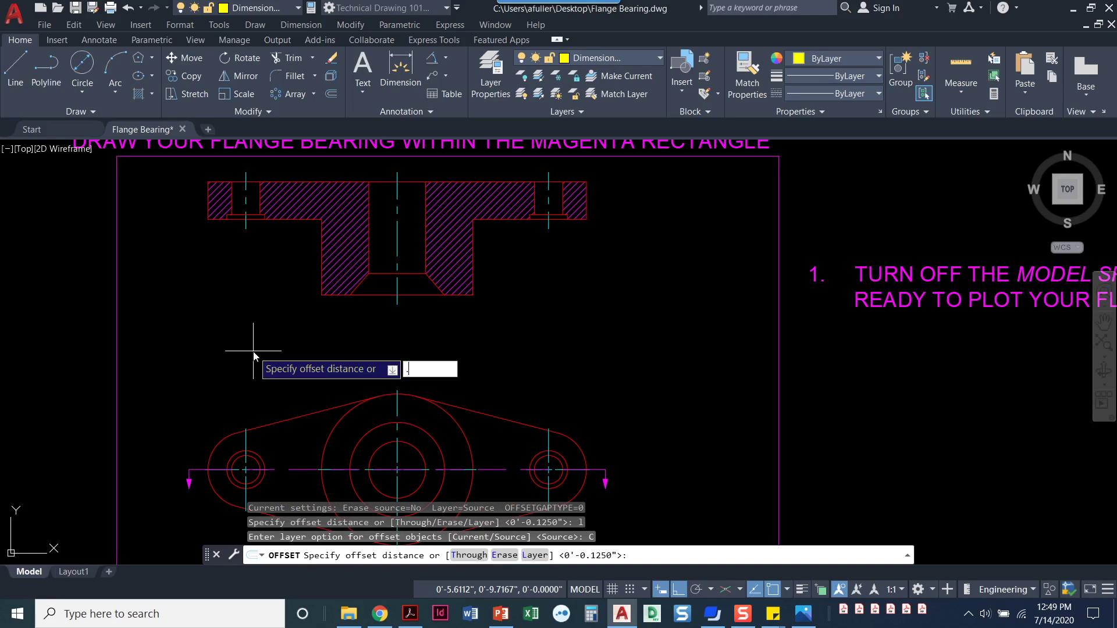
key(Return)
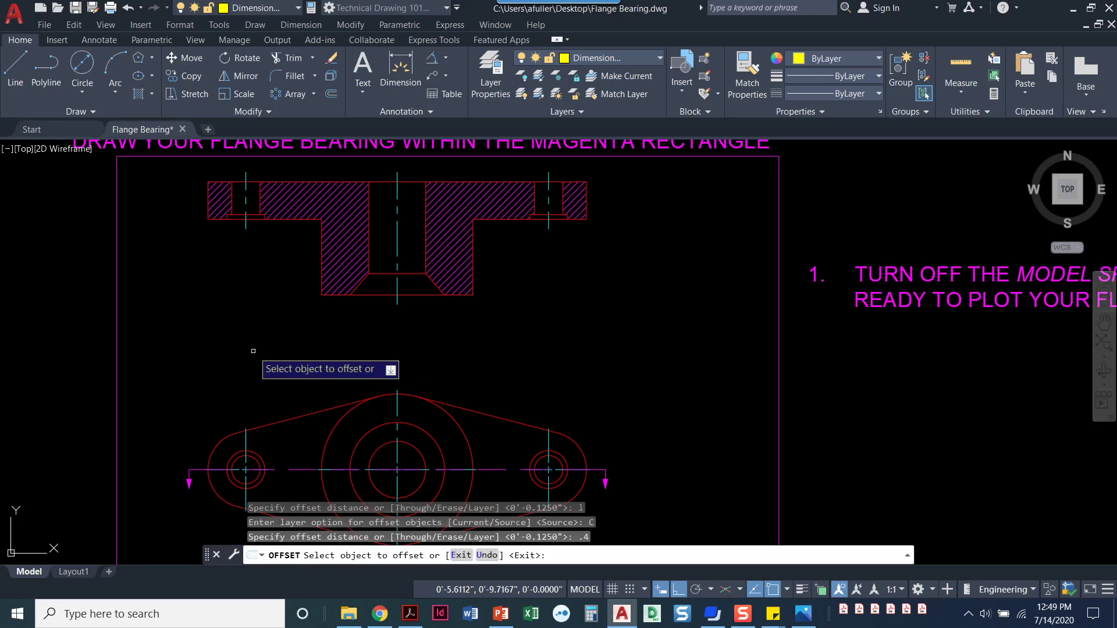
Offset the upper view's top and right edges outward by 0.4
click(412, 181)
click(413, 178)
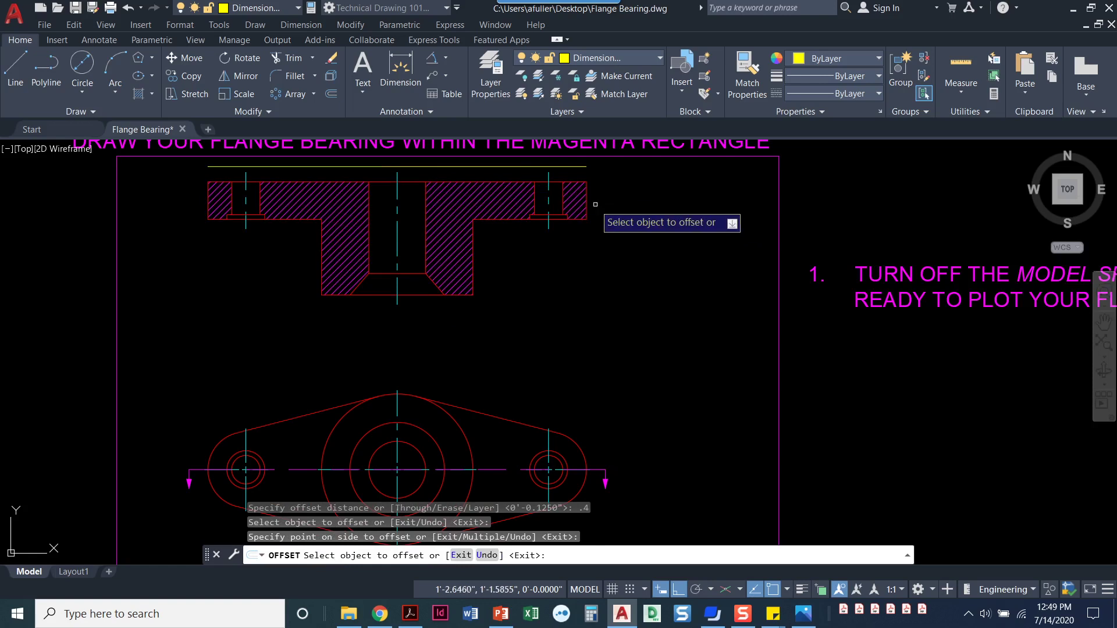
click(587, 202)
click(603, 204)
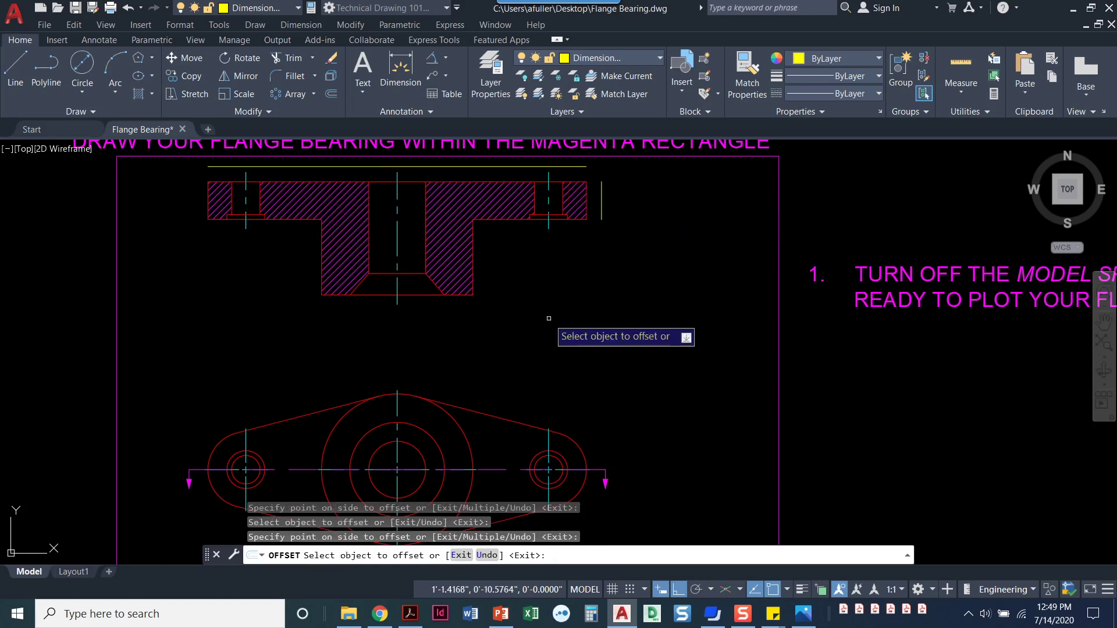
Offset the right lobe arc, large circle and left lobe arc outward by 0.4
click(571, 439)
click(611, 424)
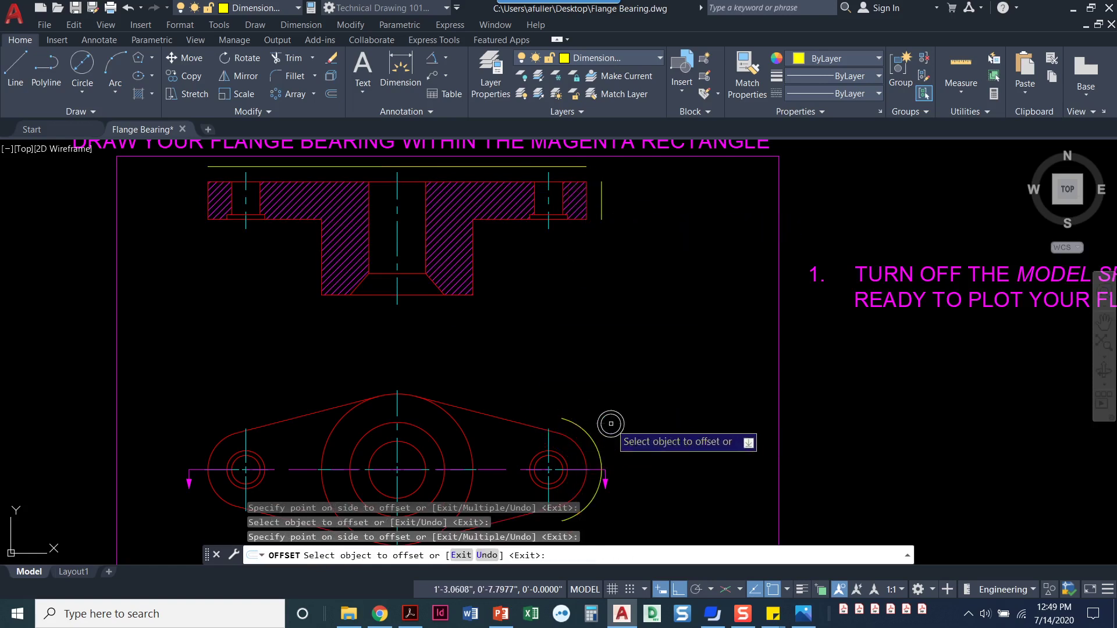
click(446, 412)
click(447, 375)
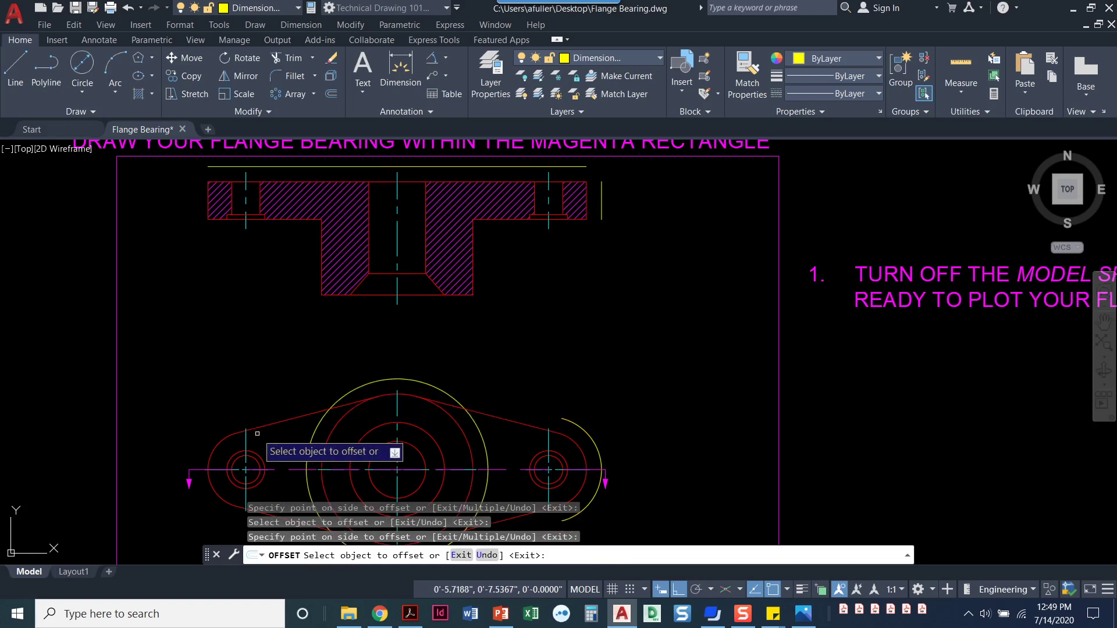
click(212, 450)
click(193, 429)
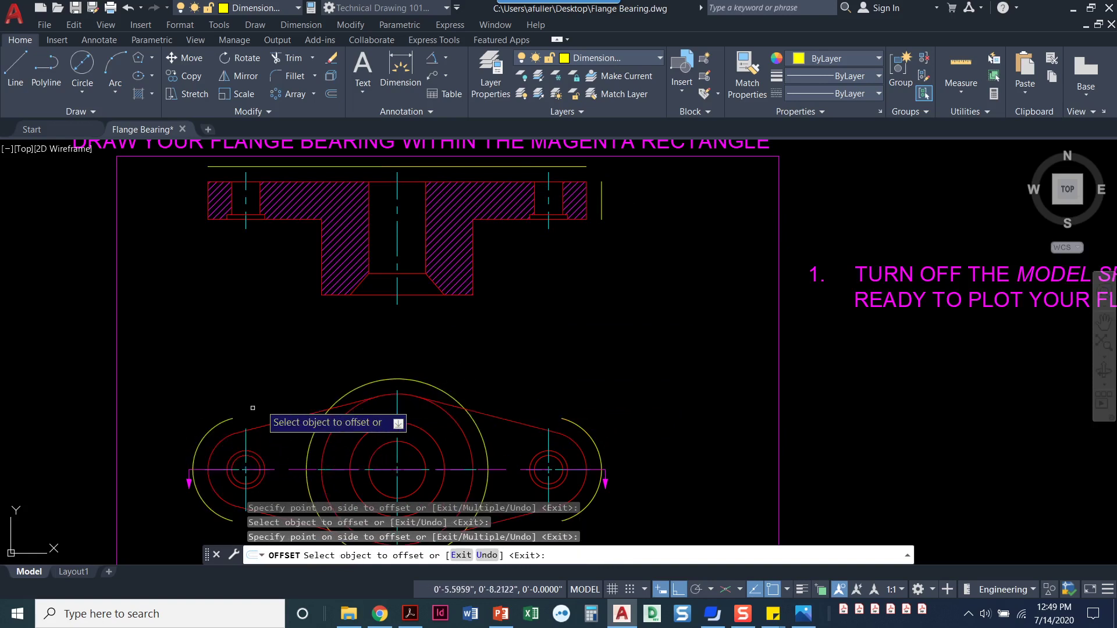
Offset the upper view's bottom edge 0.4 downward and finish offsetting
middle_drag(329, 389, 324, 386)
click(455, 292)
click(445, 326)
key(Return)
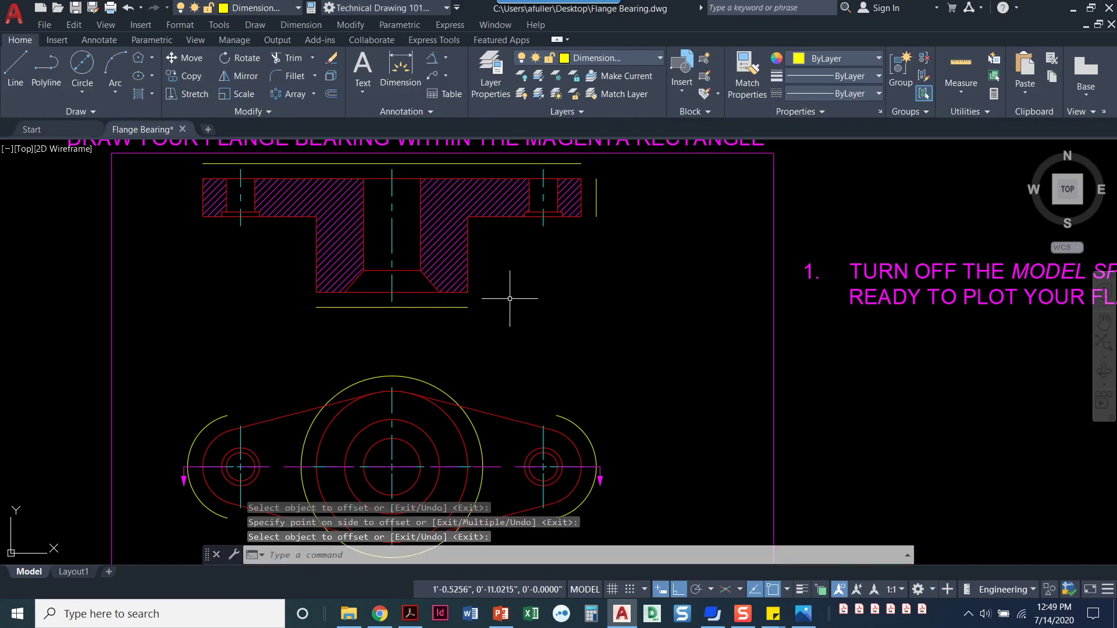
Offset the yellow guide right of the upper view a further 0.25
click(331, 94)
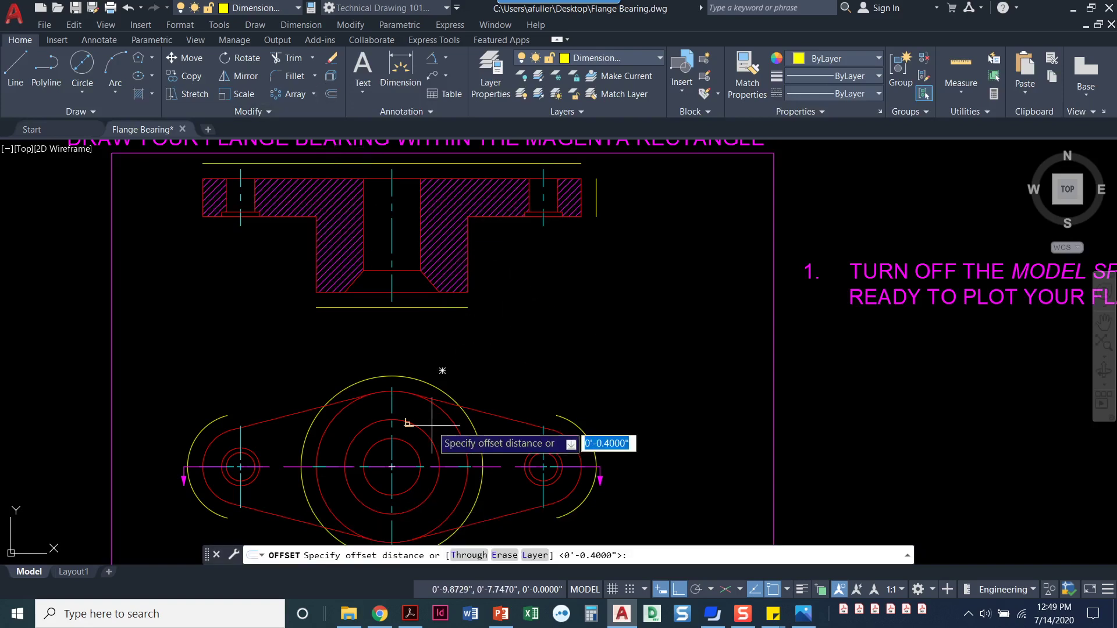
text(.25)
key(Return)
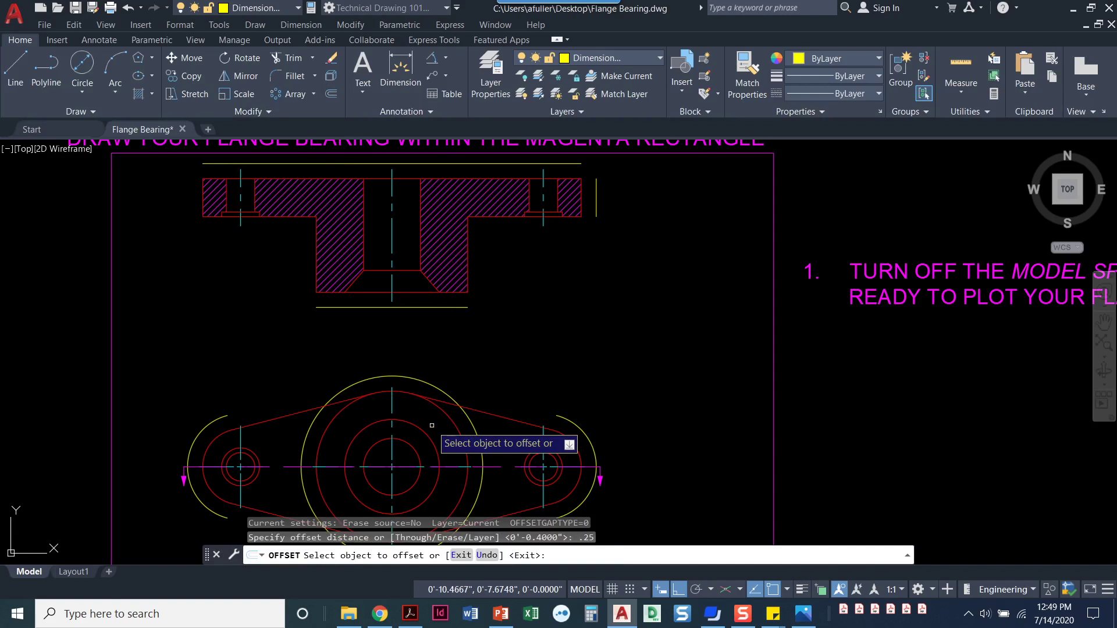
click(596, 201)
click(622, 207)
Offset both yellow lobe arcs and the yellow circle by 0.25, then make Dimensions current
click(568, 425)
click(590, 402)
click(435, 386)
click(469, 366)
click(200, 425)
click(195, 412)
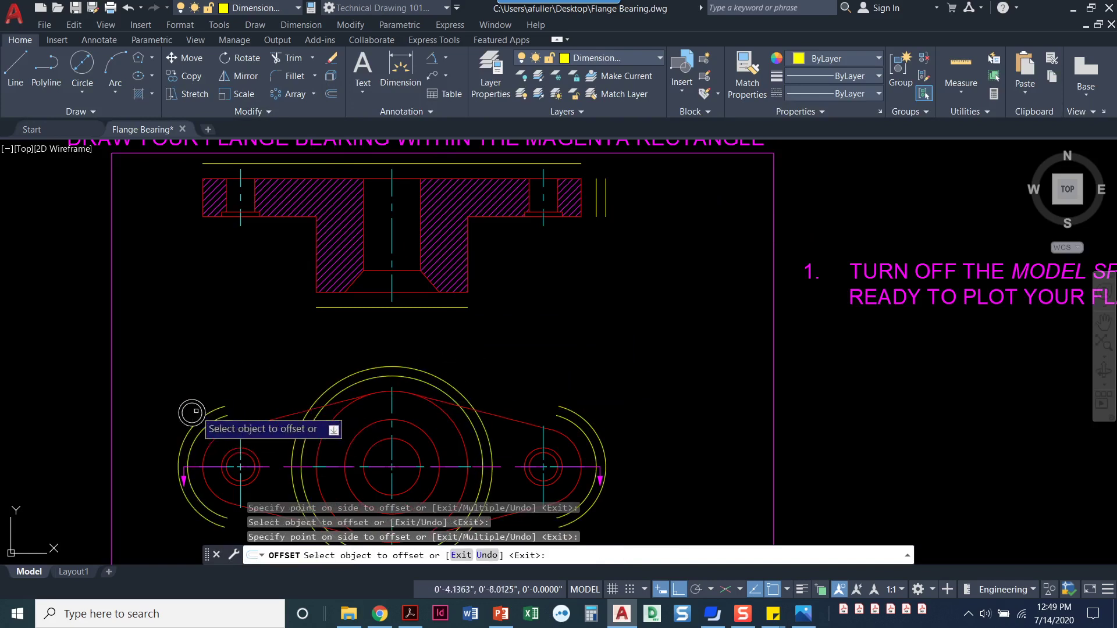
middle_drag(513, 345, 516, 356)
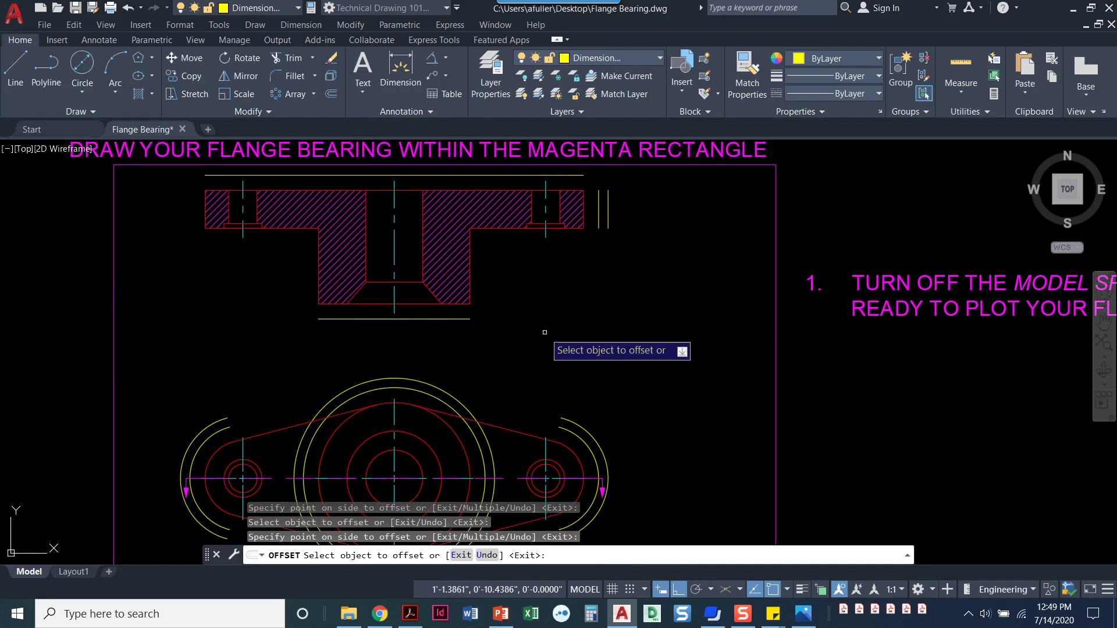
key(Return)
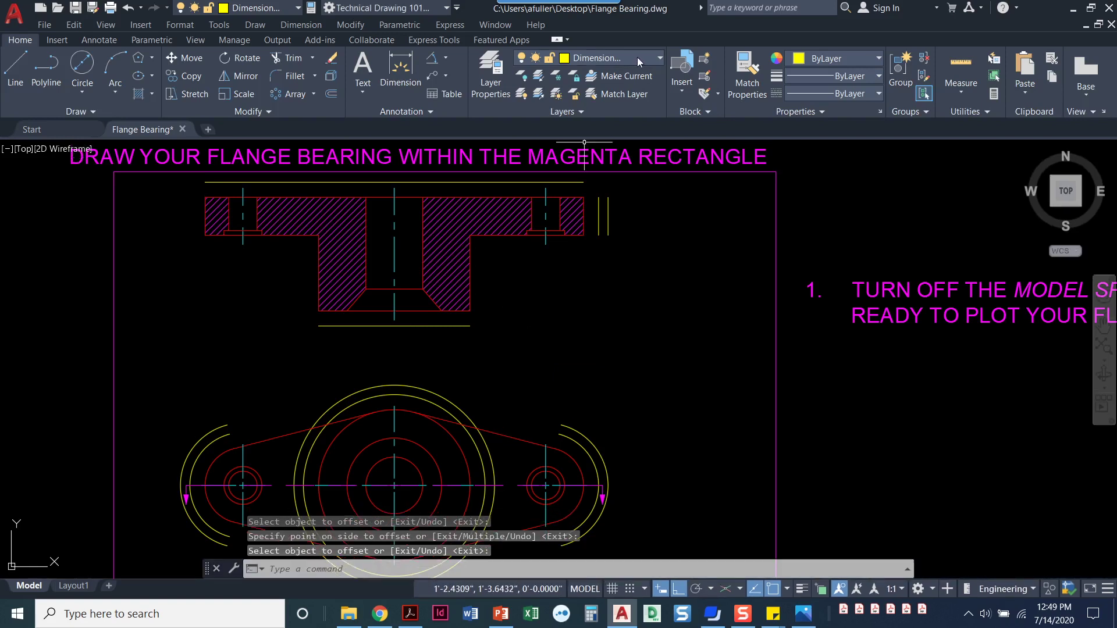
click(637, 58)
click(599, 184)
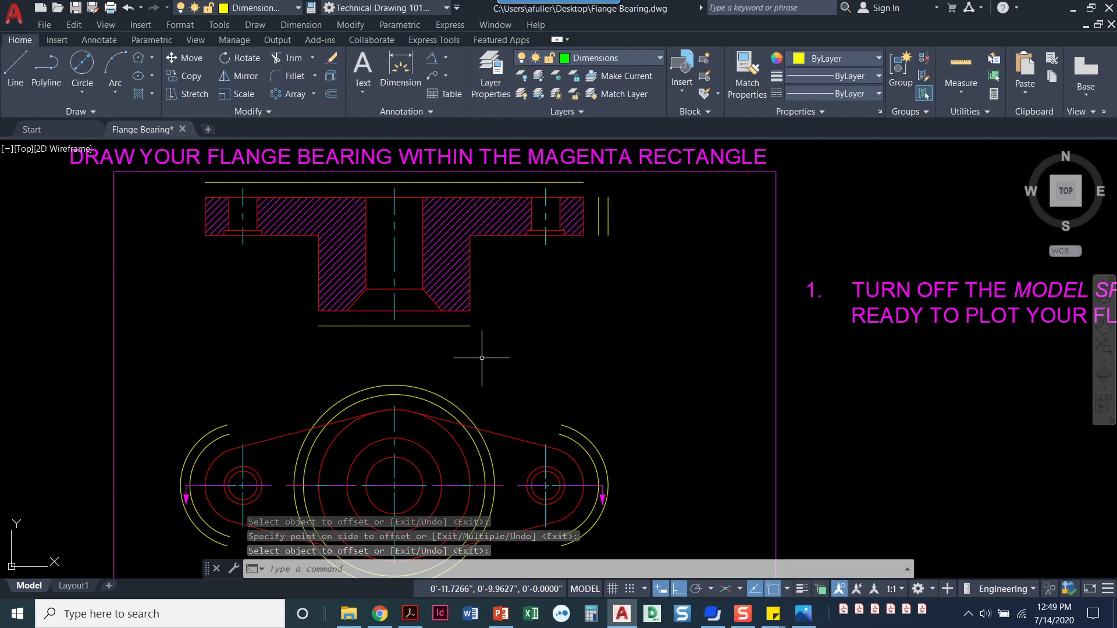
Open the Dimension Style Manager from the Home tab's expanded Annotation panel
click(98, 41)
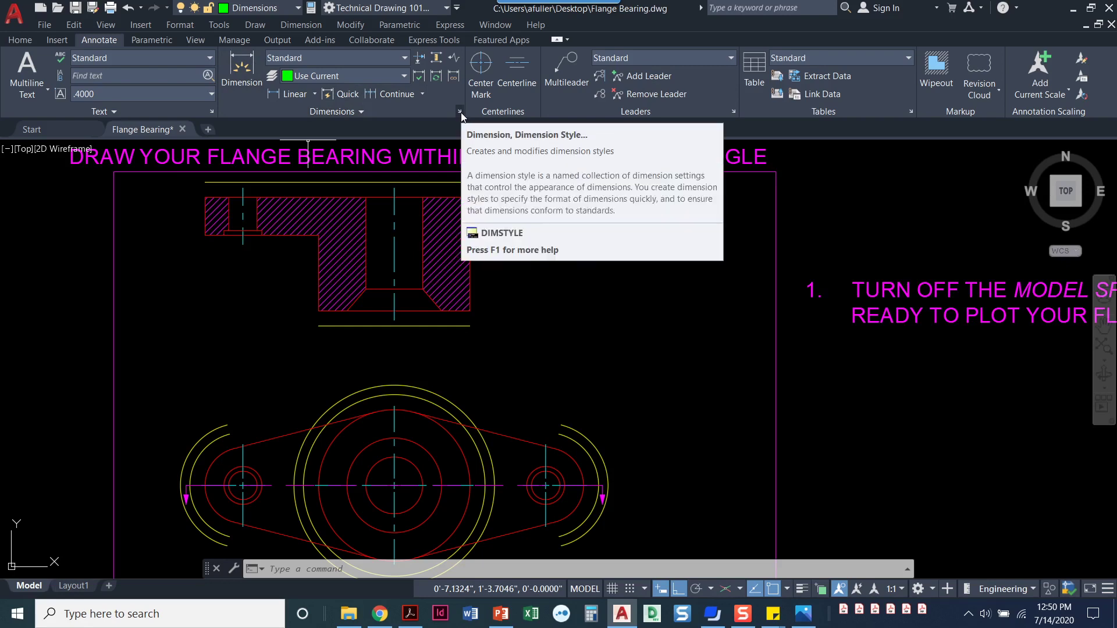
click(302, 24)
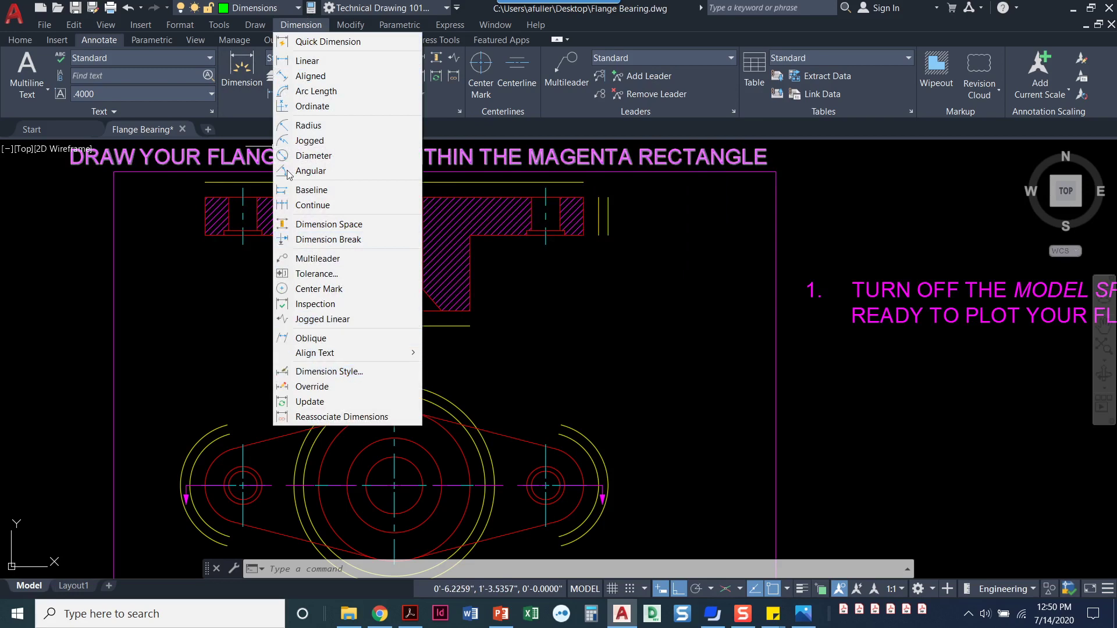
mouse_move(190, 27)
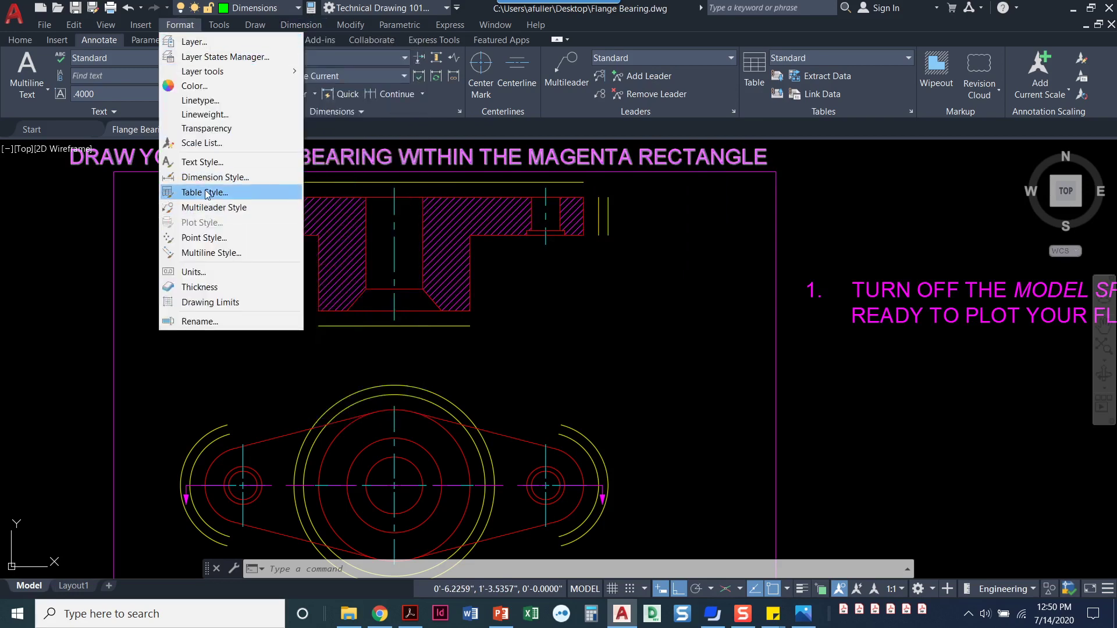
click(20, 40)
click(351, 110)
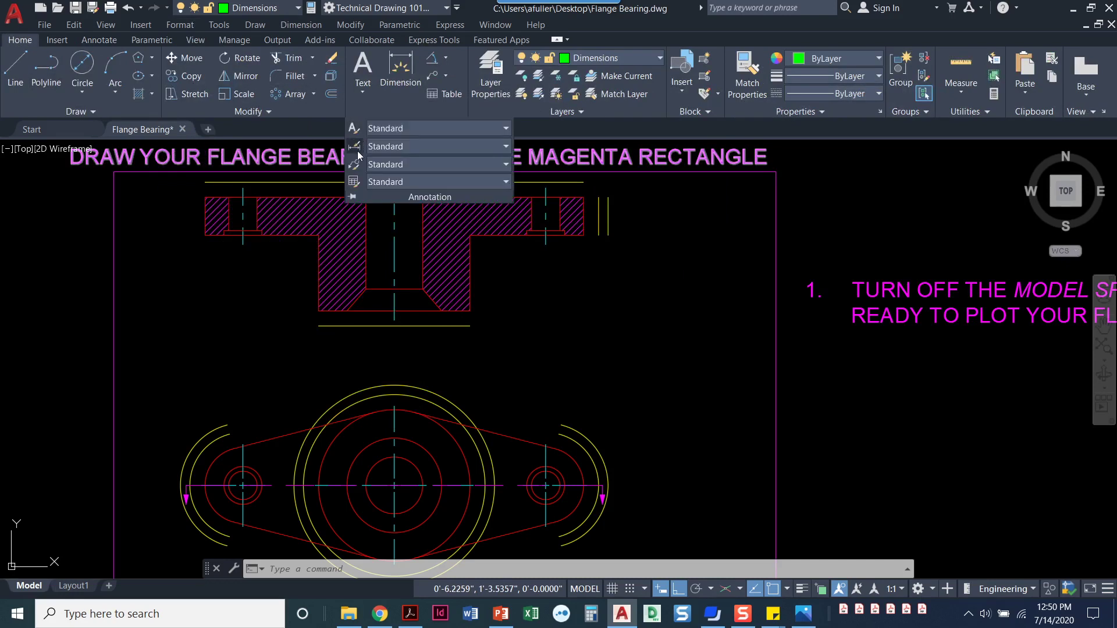
click(357, 150)
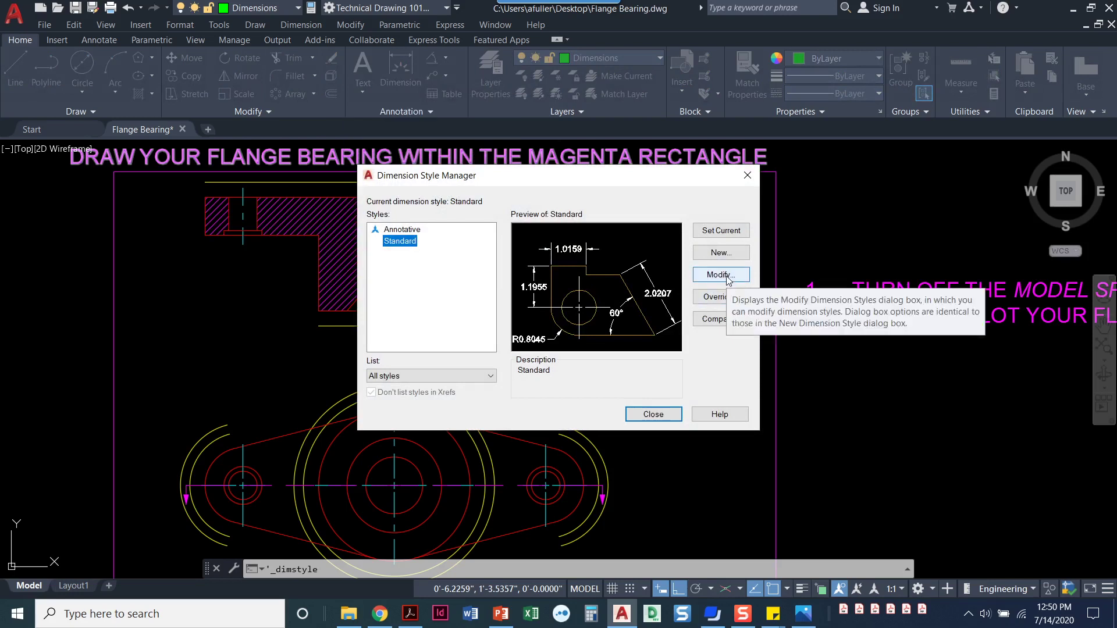
Modify the Standard style: text height .125 and replace the arrow size value
click(727, 277)
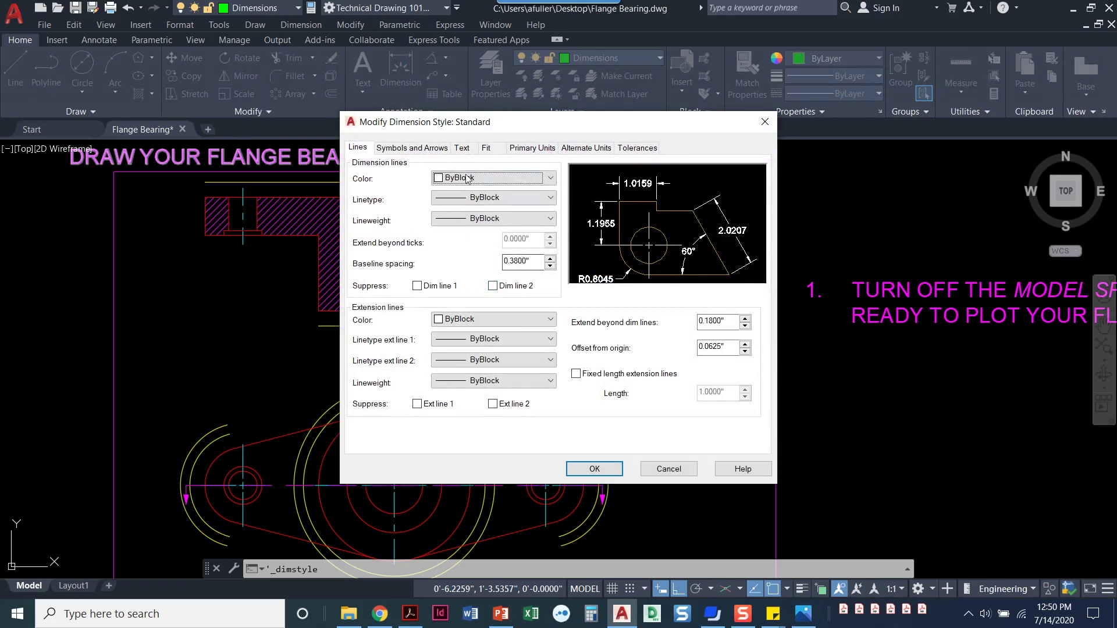
click(463, 149)
drag(498, 252, 427, 244)
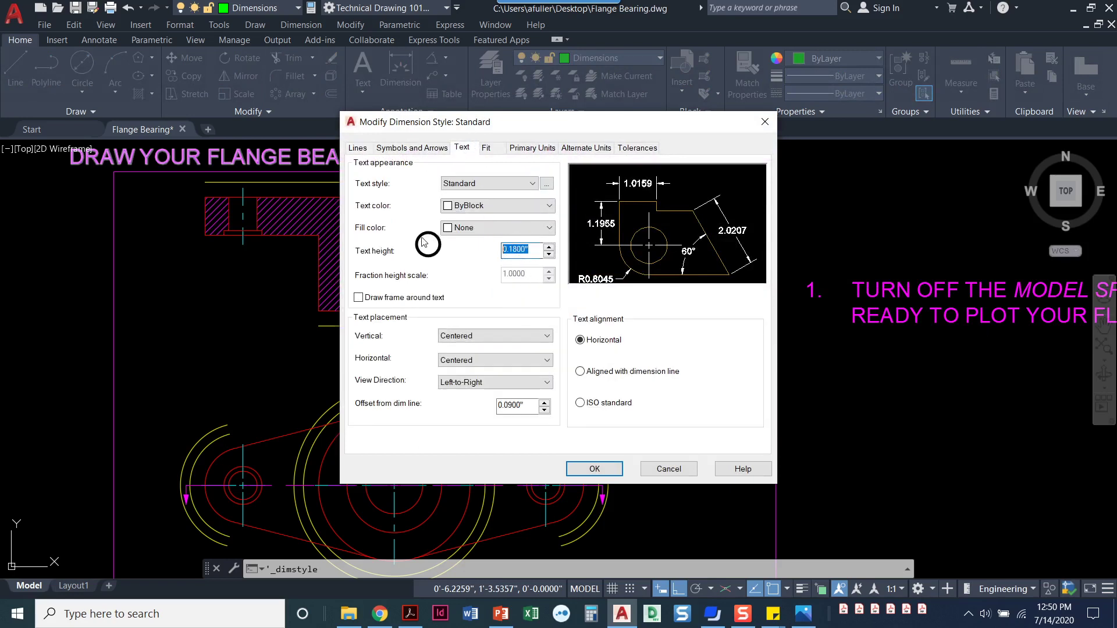
text(.125)
click(394, 148)
drag(402, 292, 188, 284)
key(BackSpace)
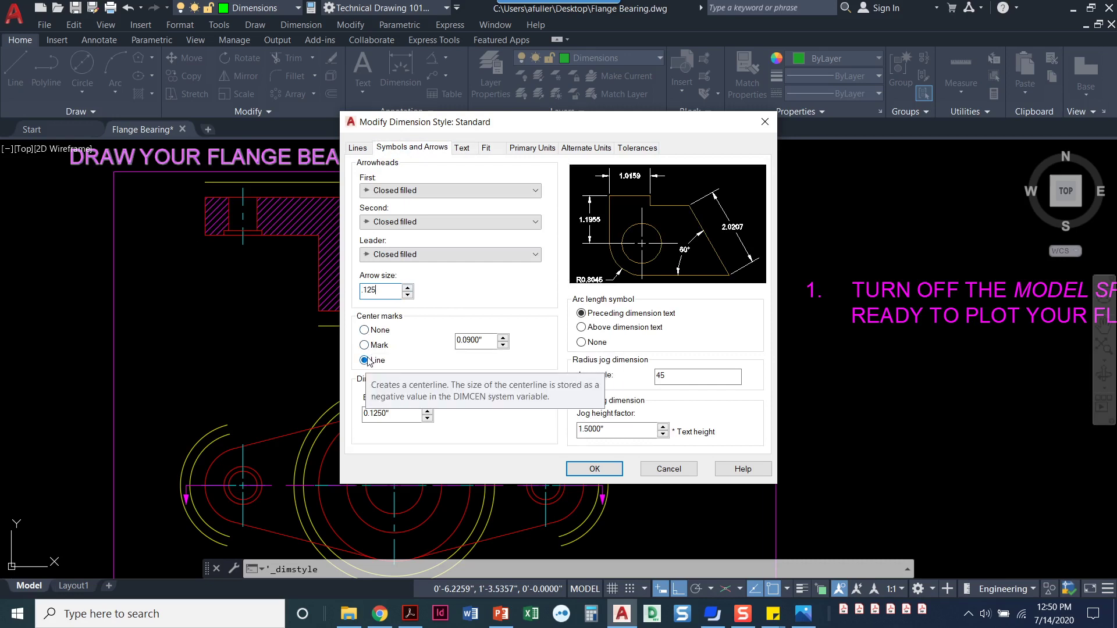
click(357, 149)
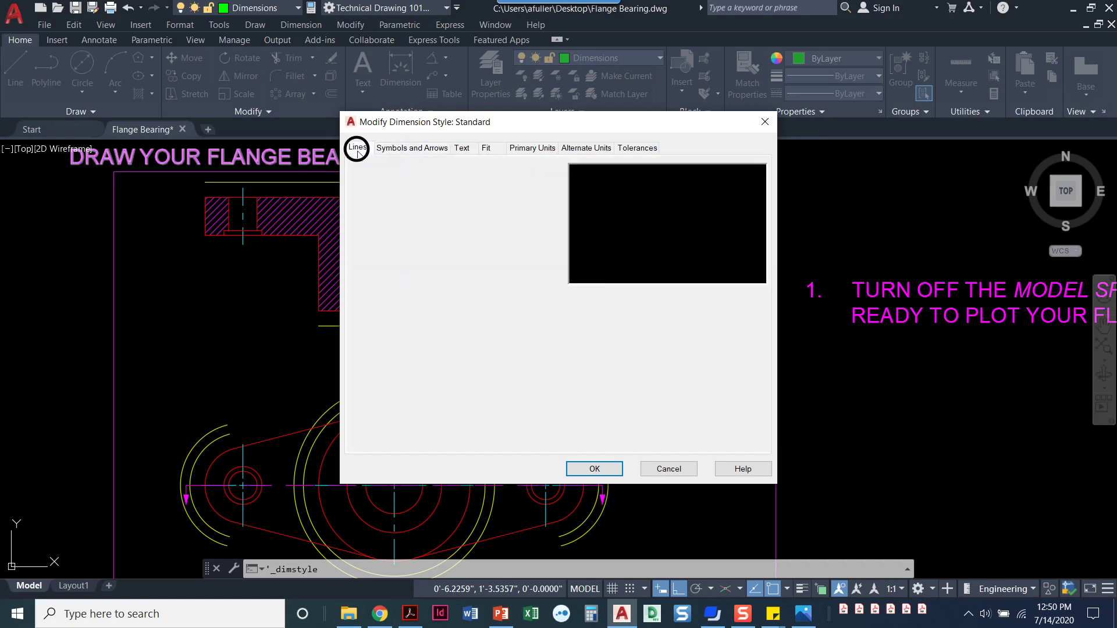
Enter .125 for Extend beyond dim lines on the Lines tab
click(723, 324)
drag(724, 324, 601, 343)
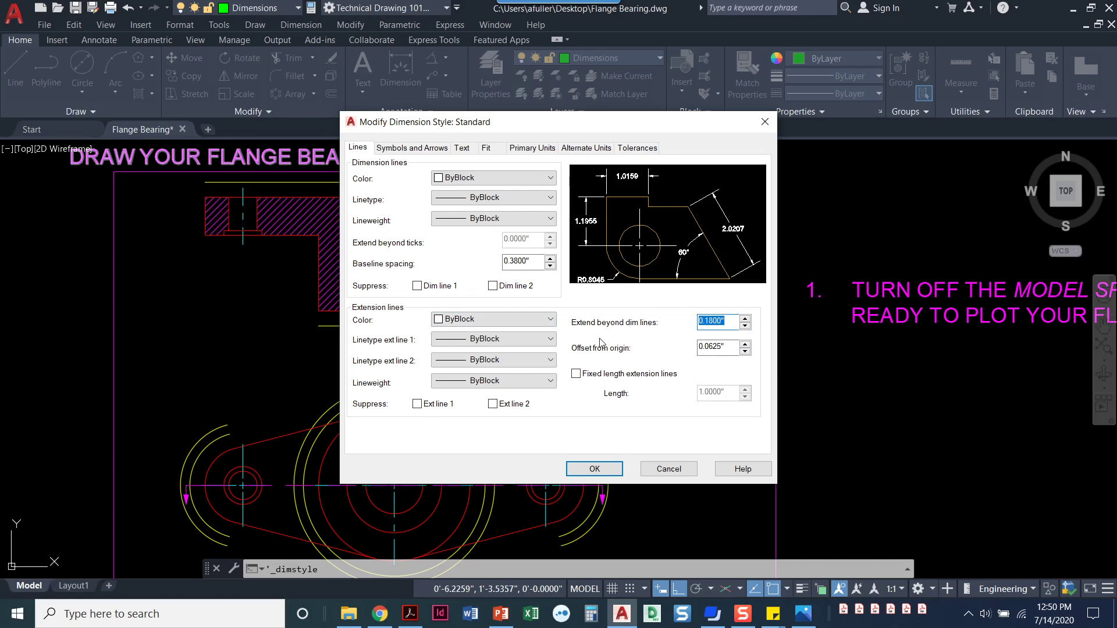
text(.125)
click(530, 153)
click(726, 322)
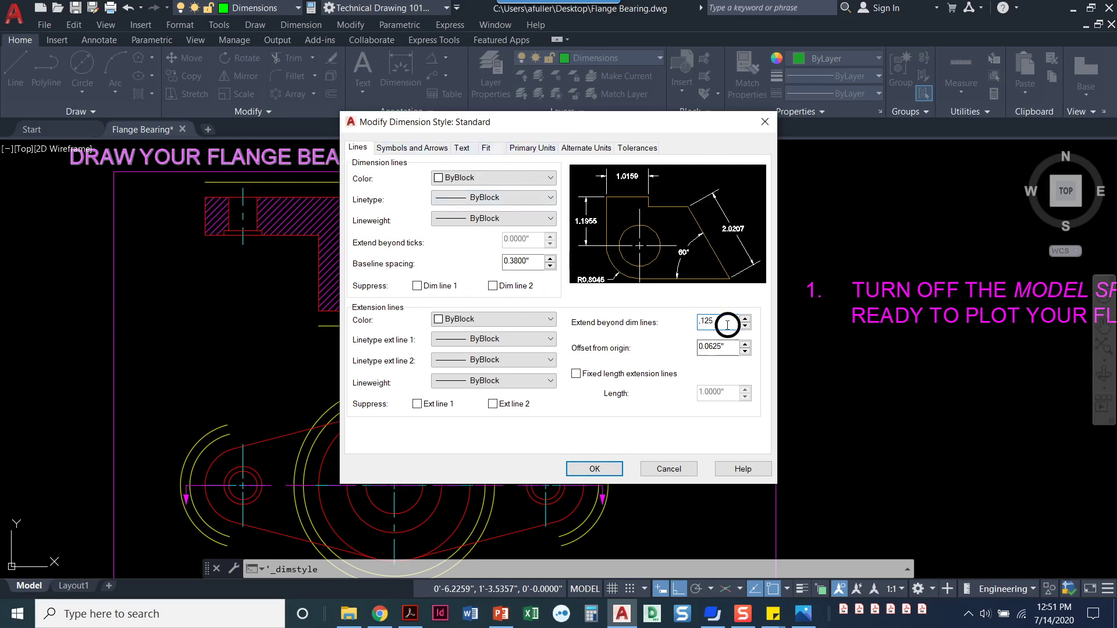
click(544, 145)
click(714, 322)
key(shift+Home)
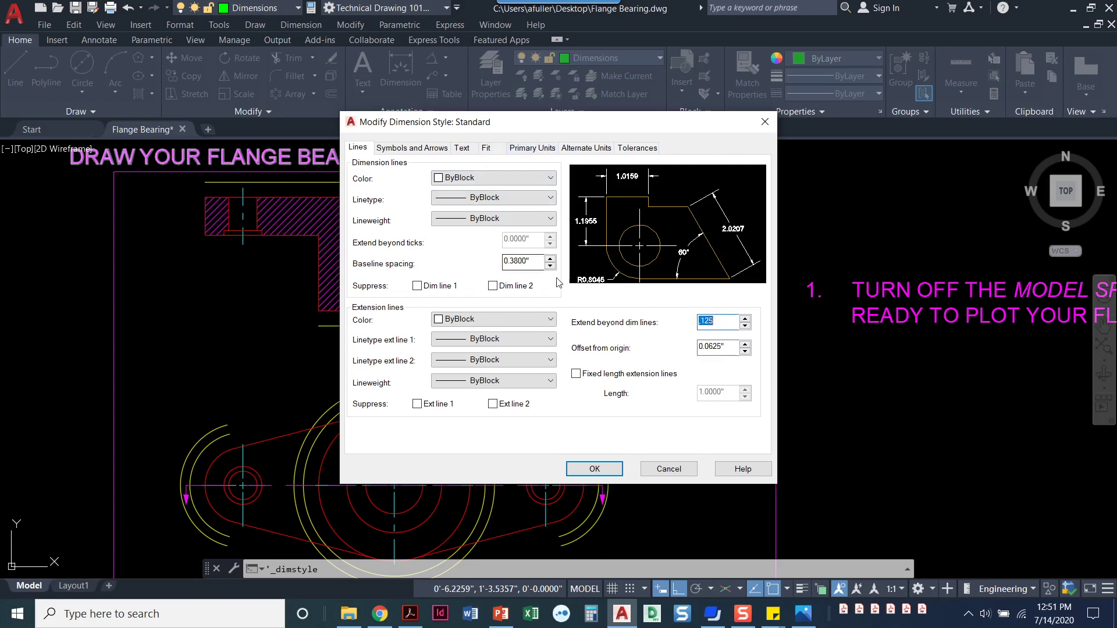
double_click(703, 320)
Set Primary Units precision to 0.00 with leading zero suppression
click(718, 348)
click(522, 149)
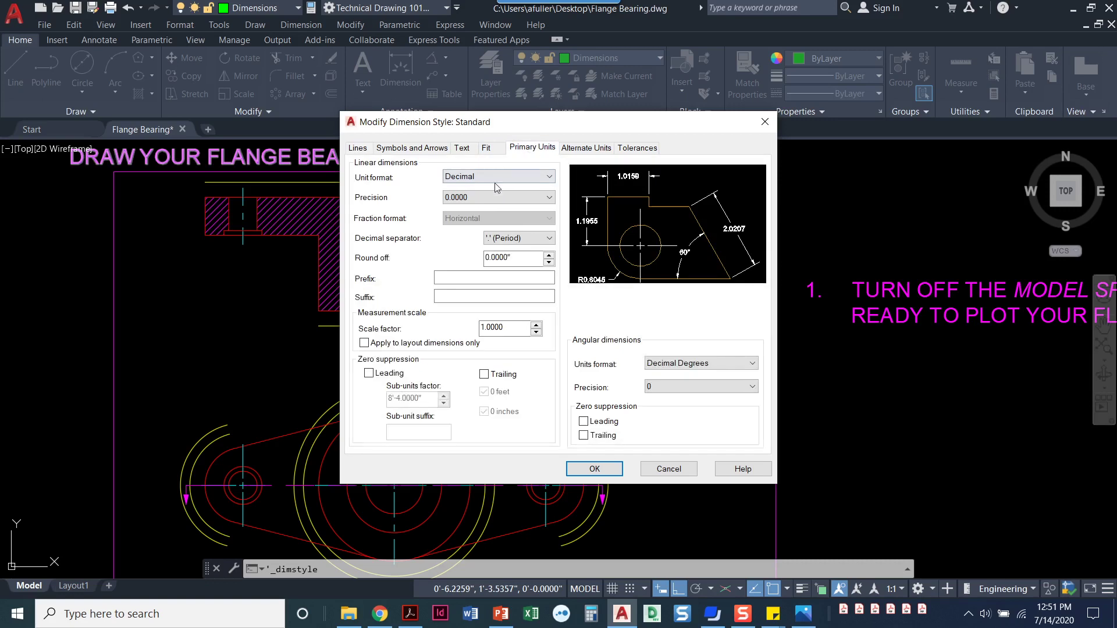
click(478, 198)
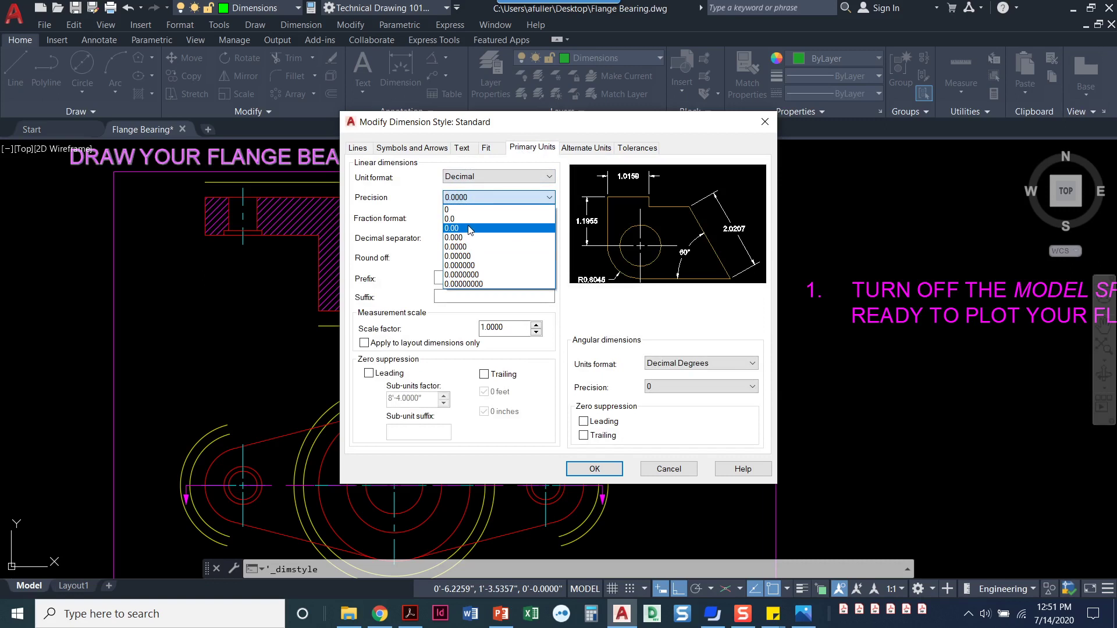
click(489, 228)
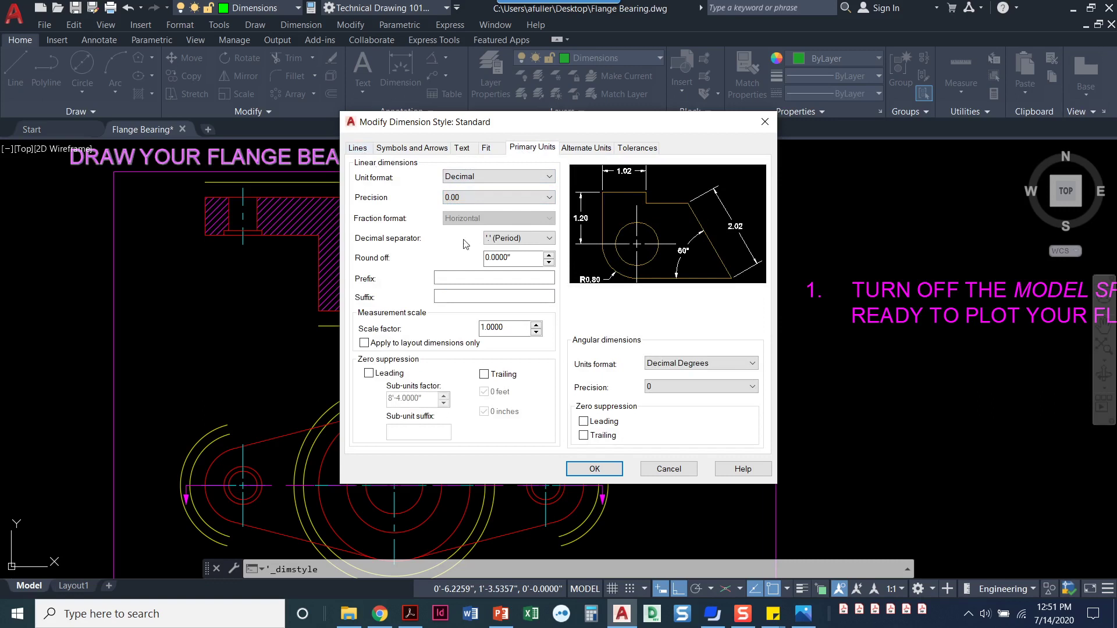
click(369, 373)
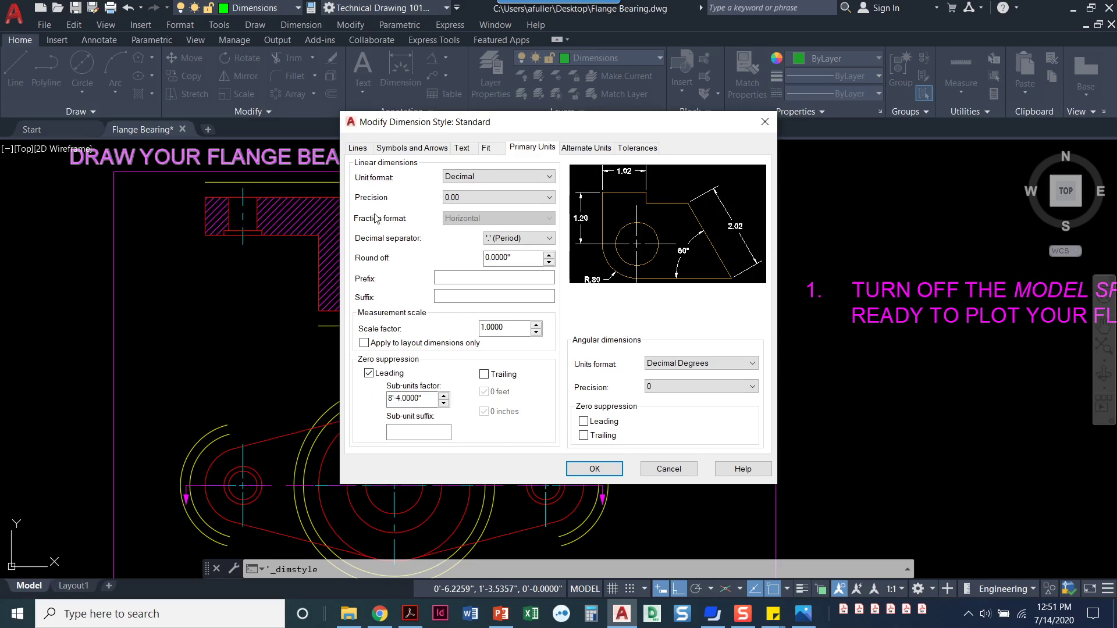
click(358, 148)
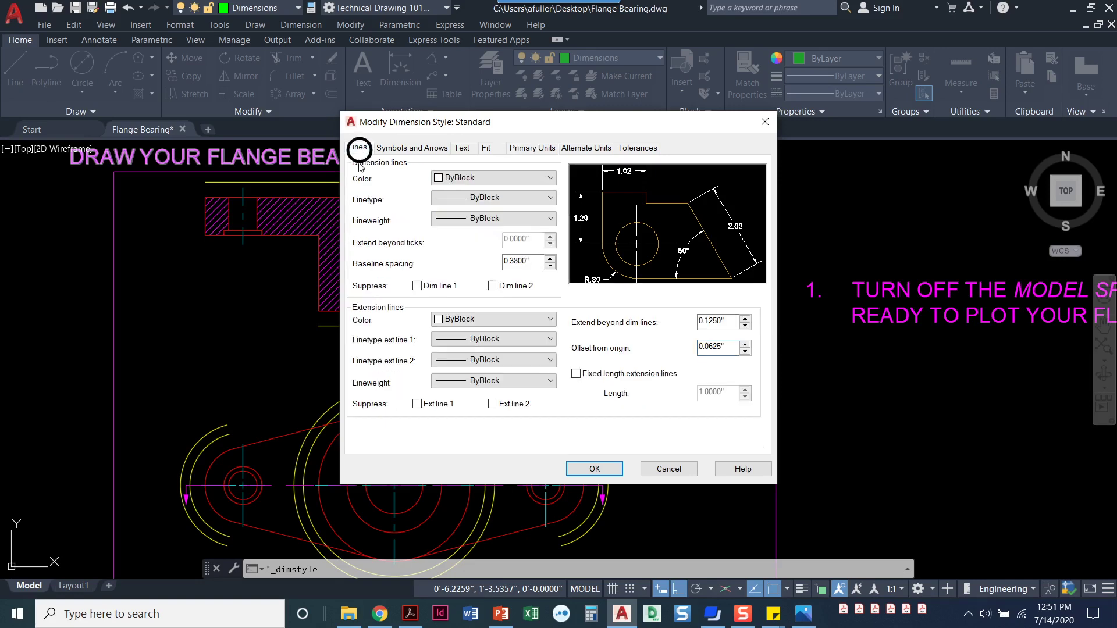
Set the extension line Offset from origin to 0.0620
double_click(732, 347)
click(601, 470)
drag(603, 473, 603, 440)
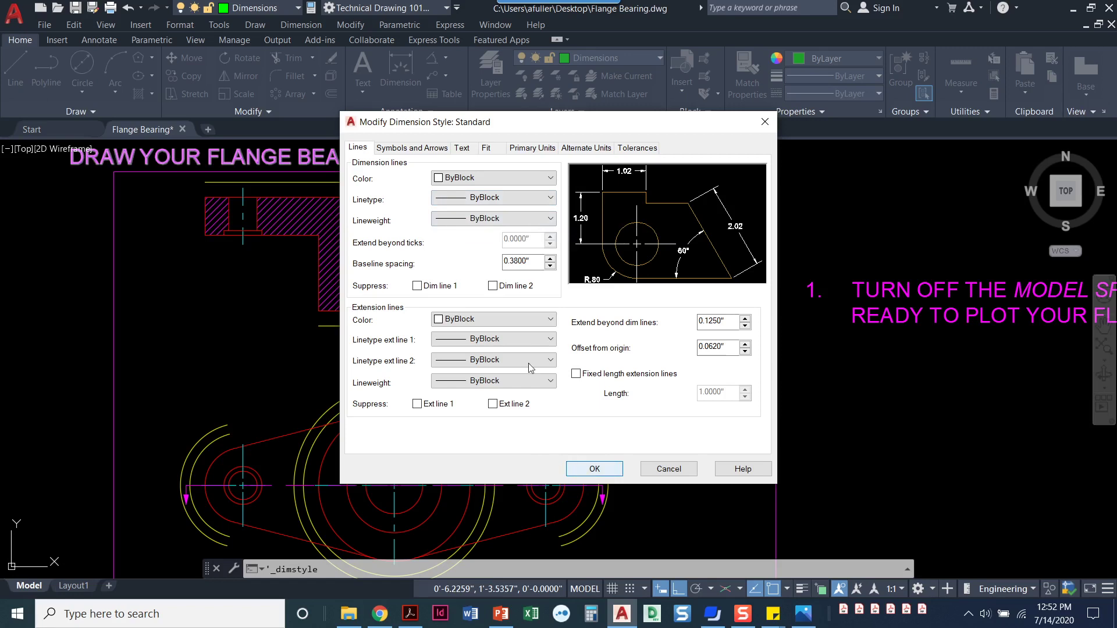
Check the Arial-based Standard text style, then save the dimension style and close the manager
click(459, 148)
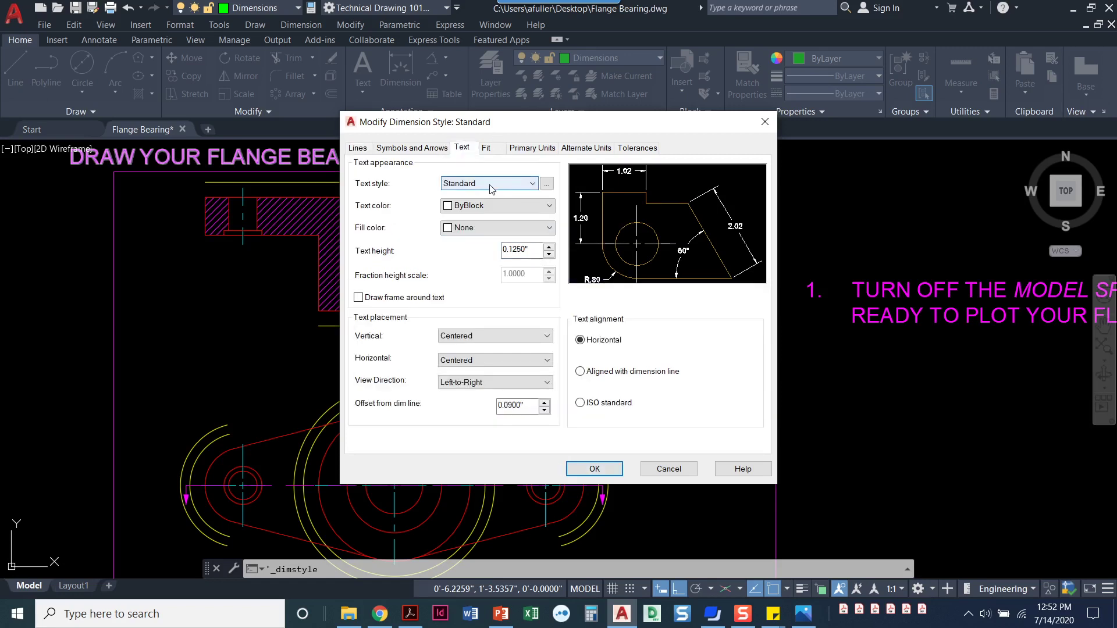
click(547, 185)
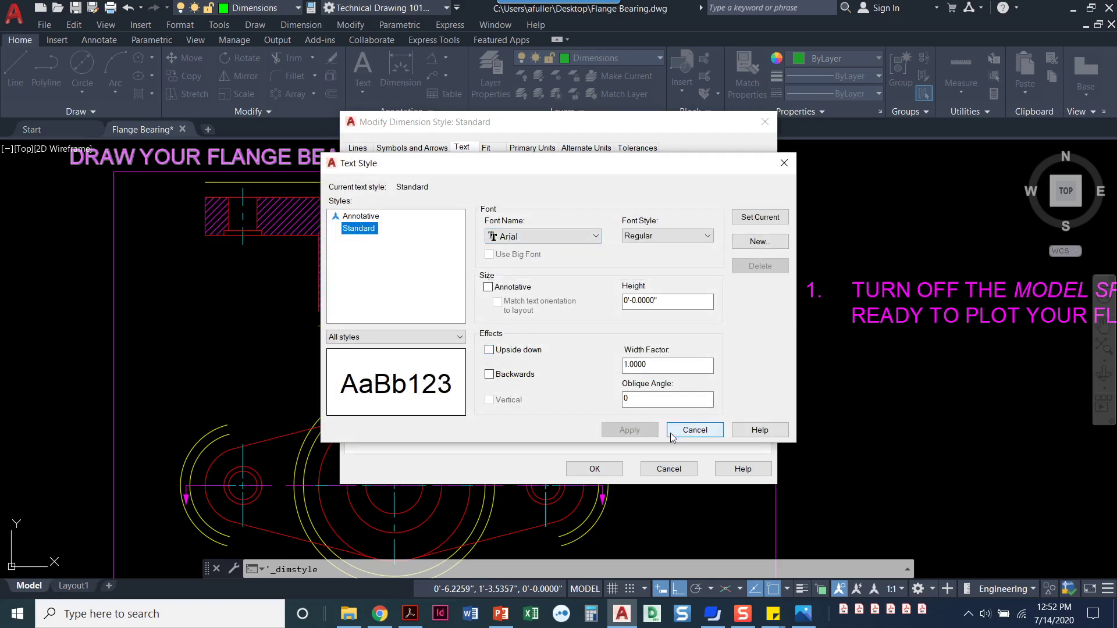
click(706, 431)
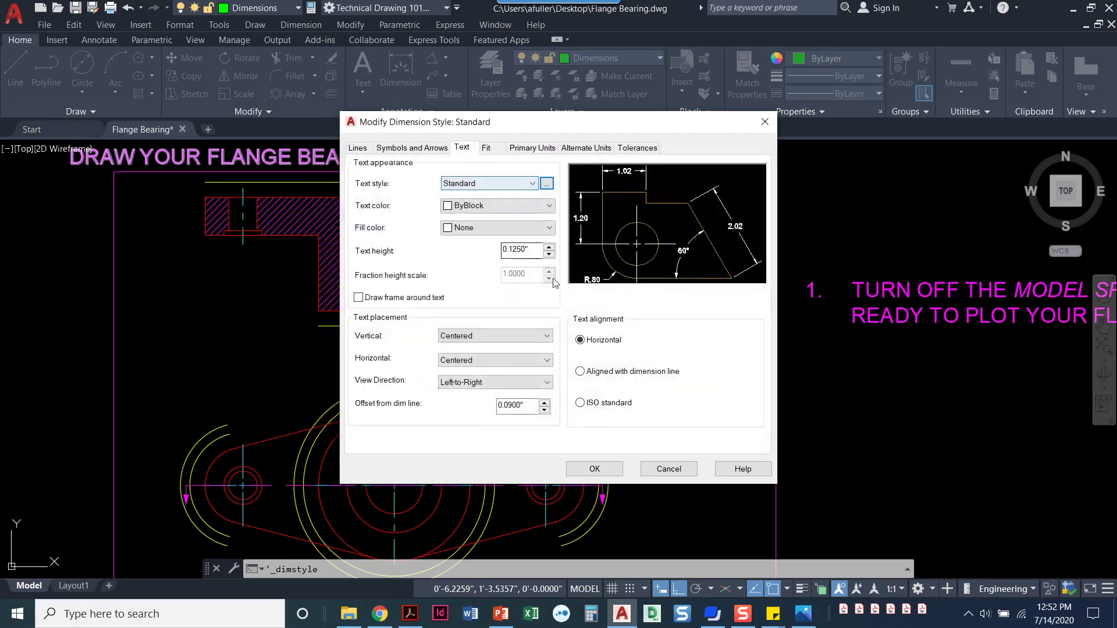
click(593, 470)
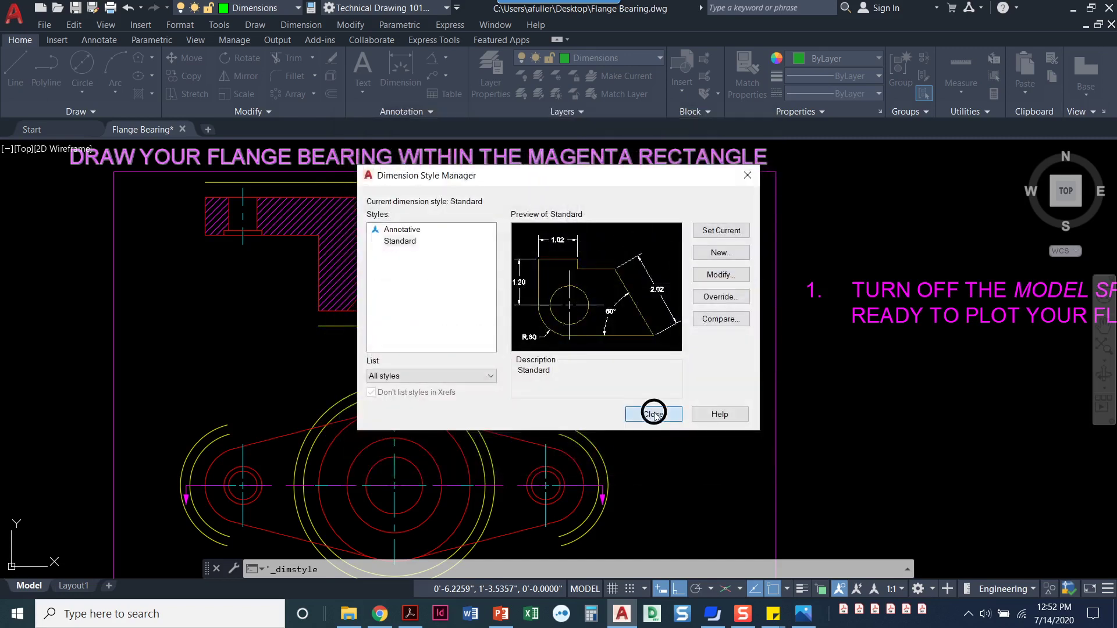
click(655, 414)
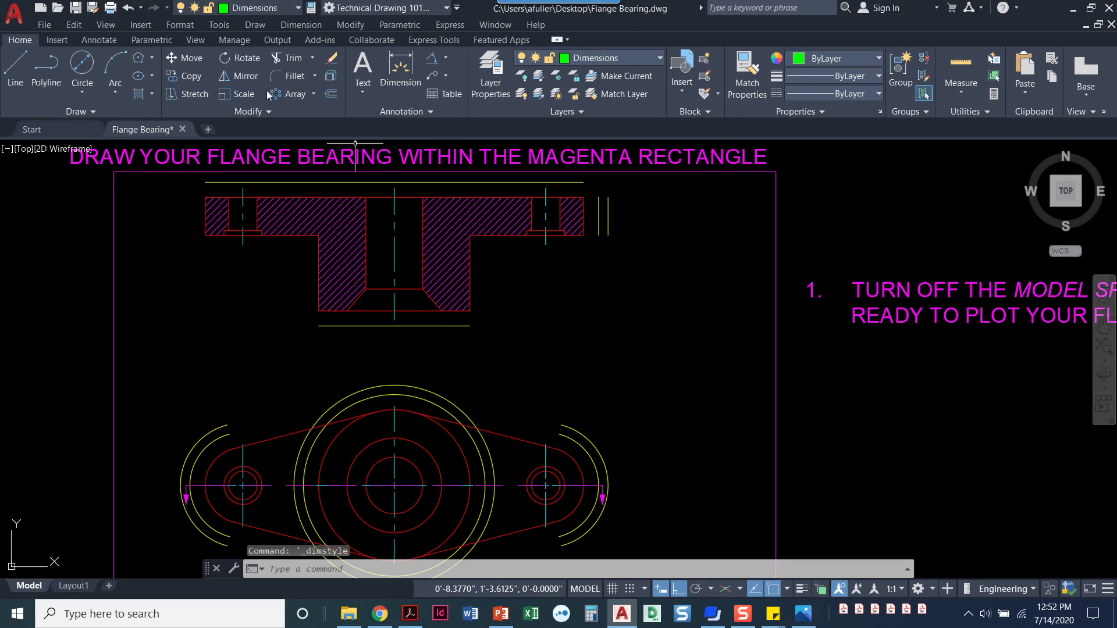
Add a 1.00 linear dimension along the flange's right edge
click(99, 39)
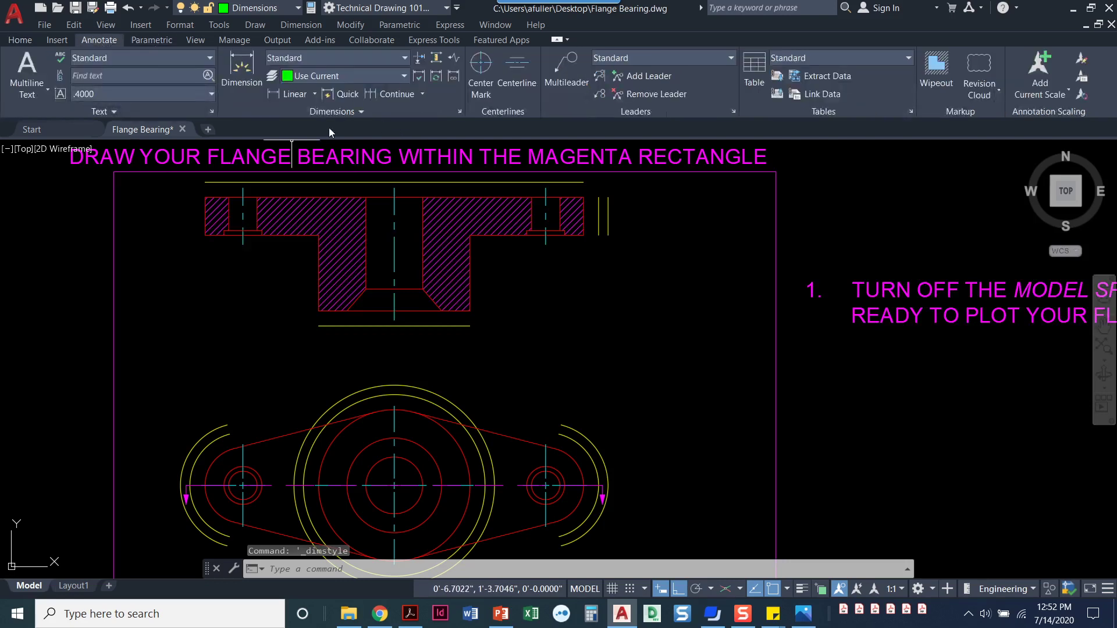
middle_drag(412, 294, 418, 357)
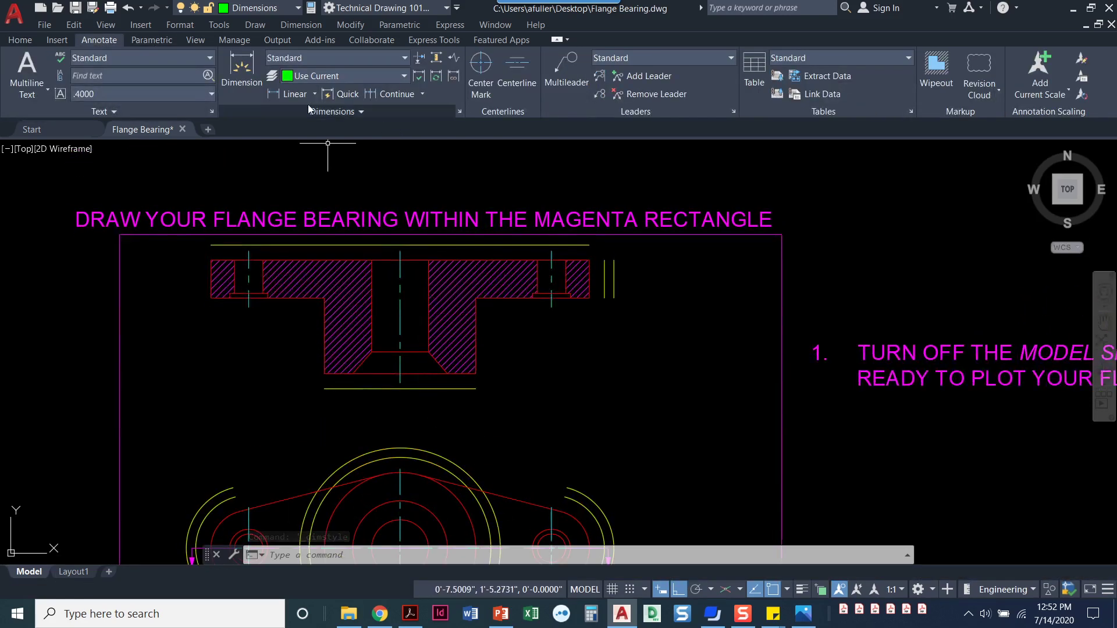
click(294, 94)
scroll(608, 262, up, 2)
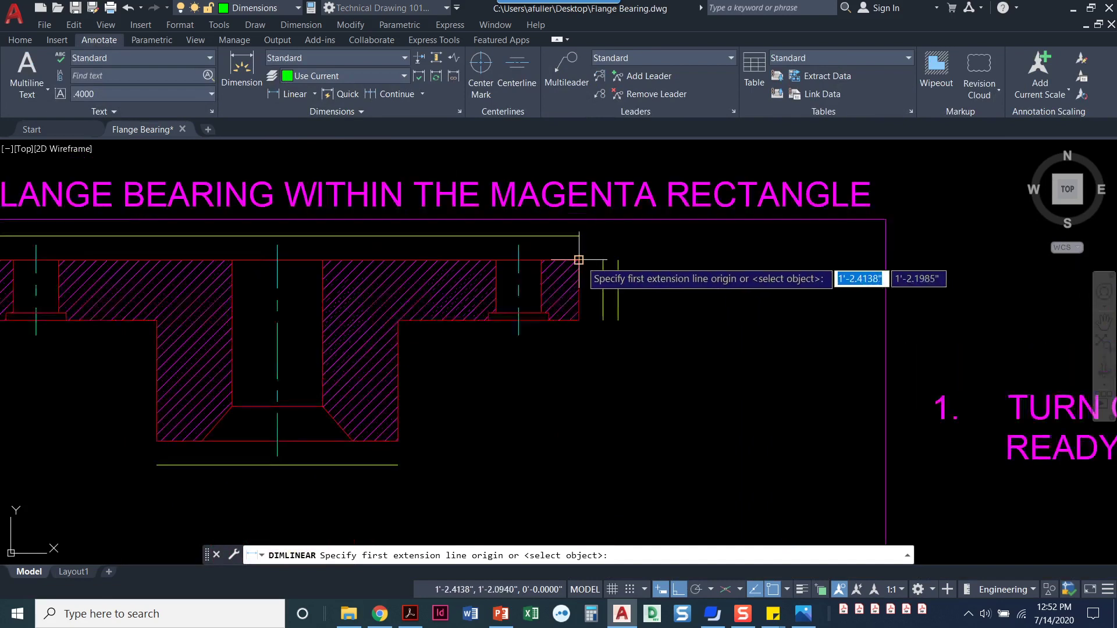
click(579, 260)
click(579, 319)
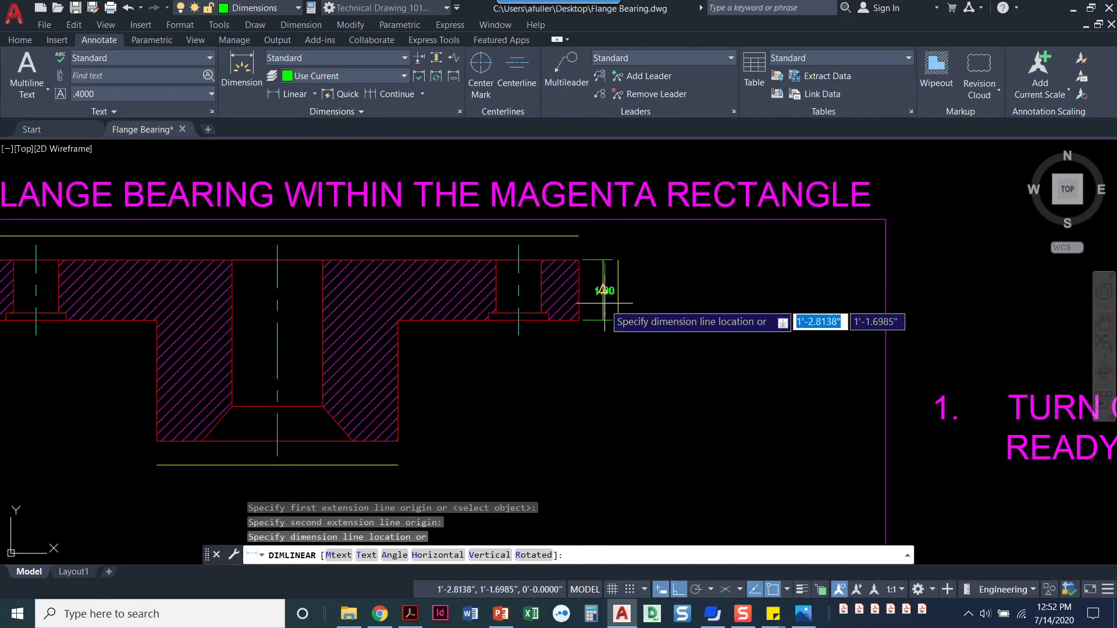
click(603, 294)
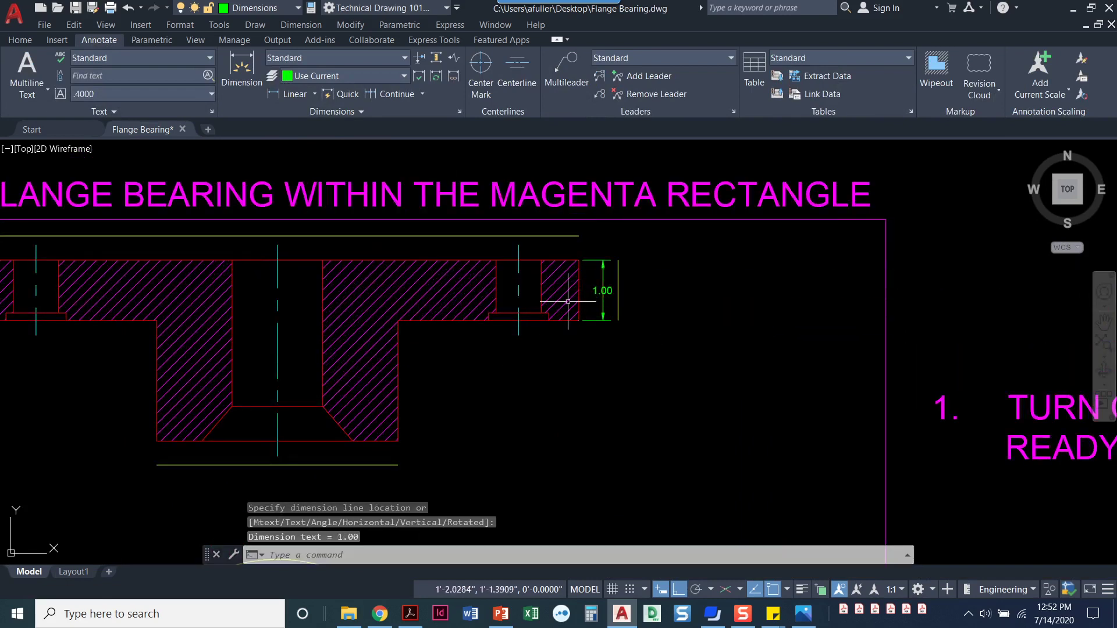
Add a 3.00 overall height dimension on the right side of the section
click(283, 94)
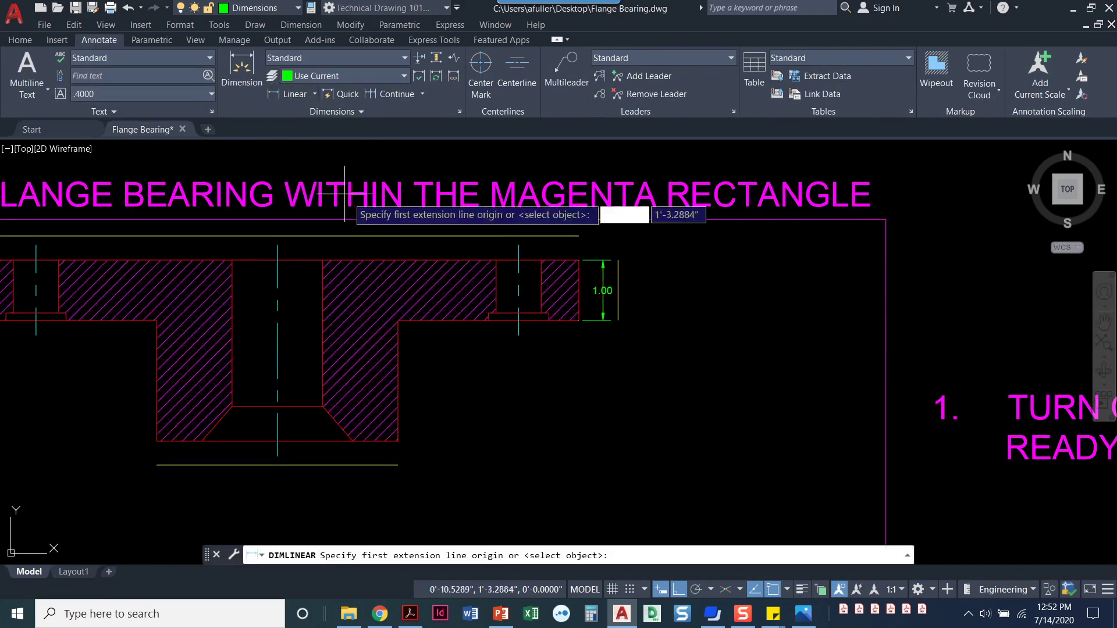
click(579, 261)
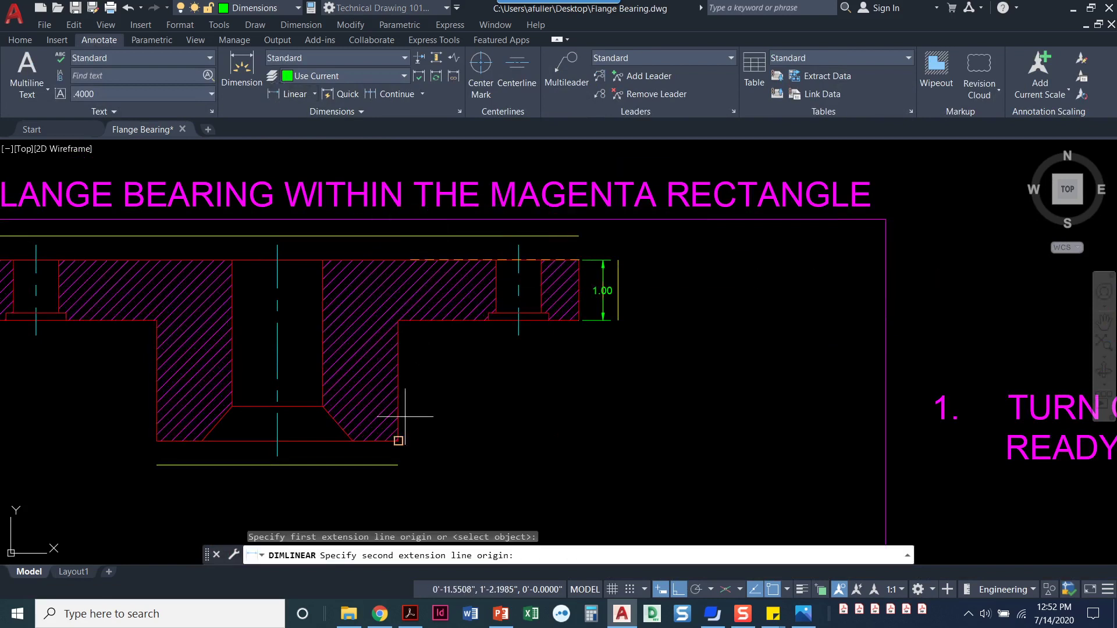
click(398, 441)
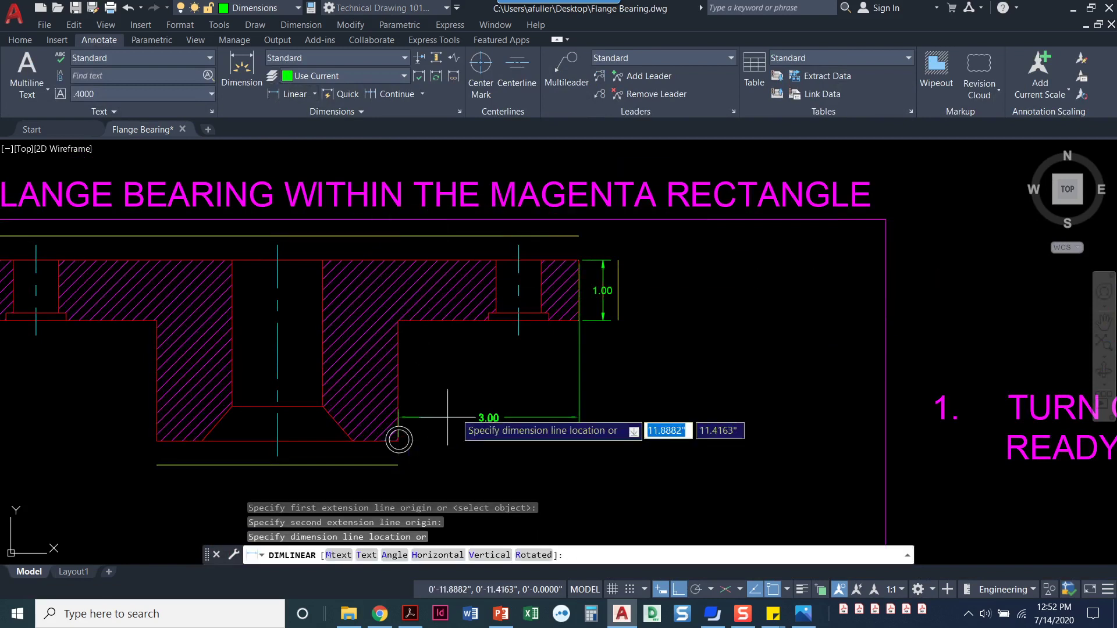
click(618, 301)
middle_drag(570, 343, 622, 347)
mouse_move(543, 368)
middle_down()
mouse_move(606, 332)
mouse_move(635, 329)
middle_up()
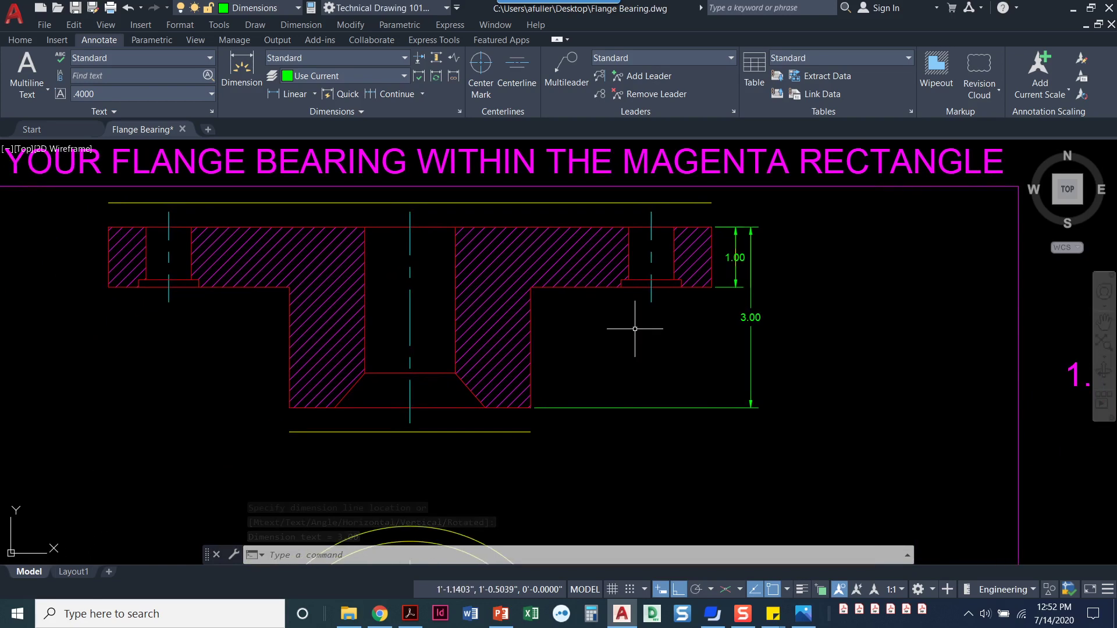
Add a 10.00 overall width dimension across the flange's top corners
click(294, 94)
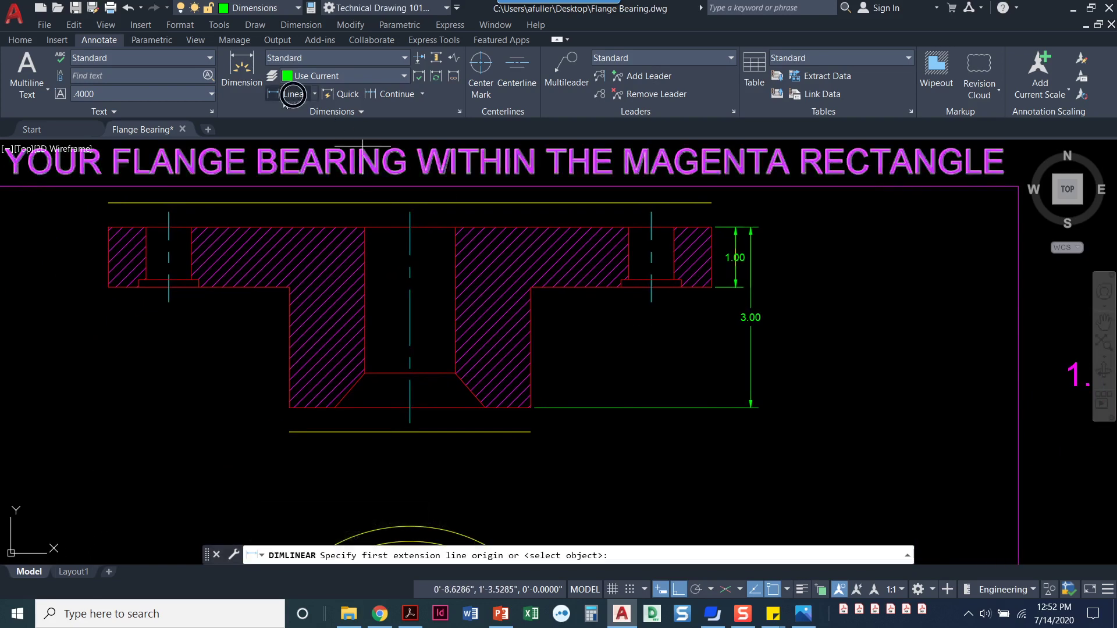
click(108, 227)
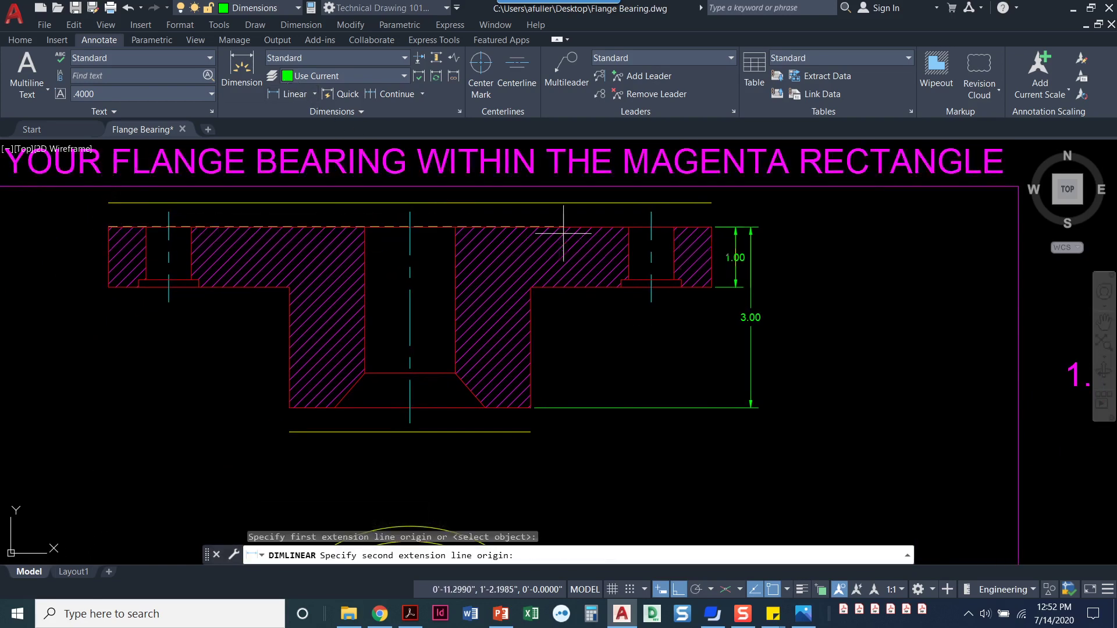
click(711, 227)
click(711, 202)
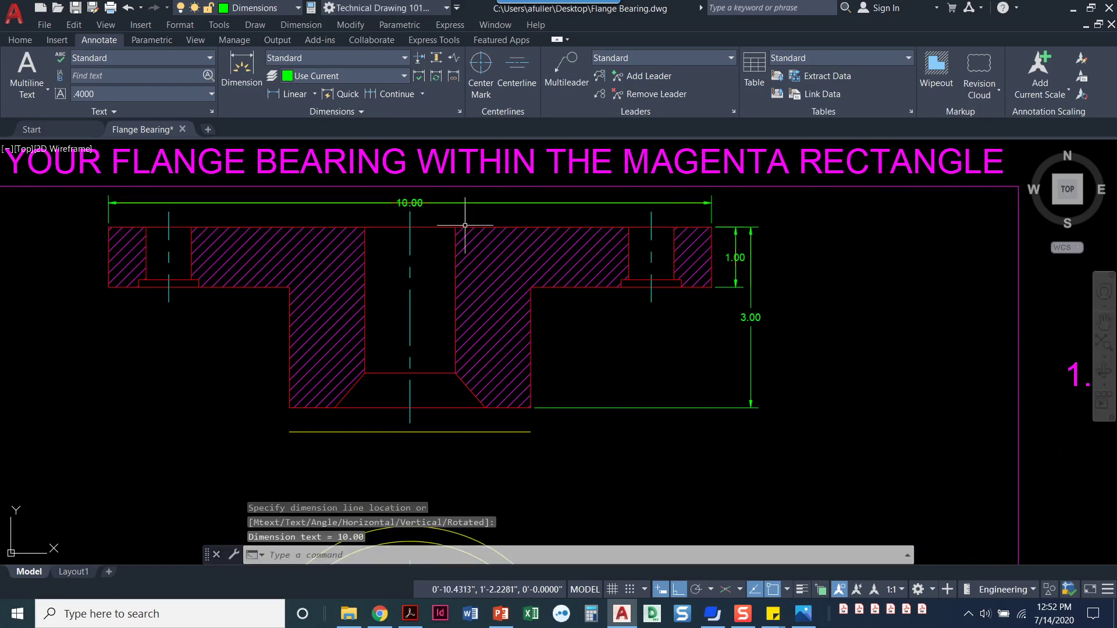
scroll(402, 210, up, 4)
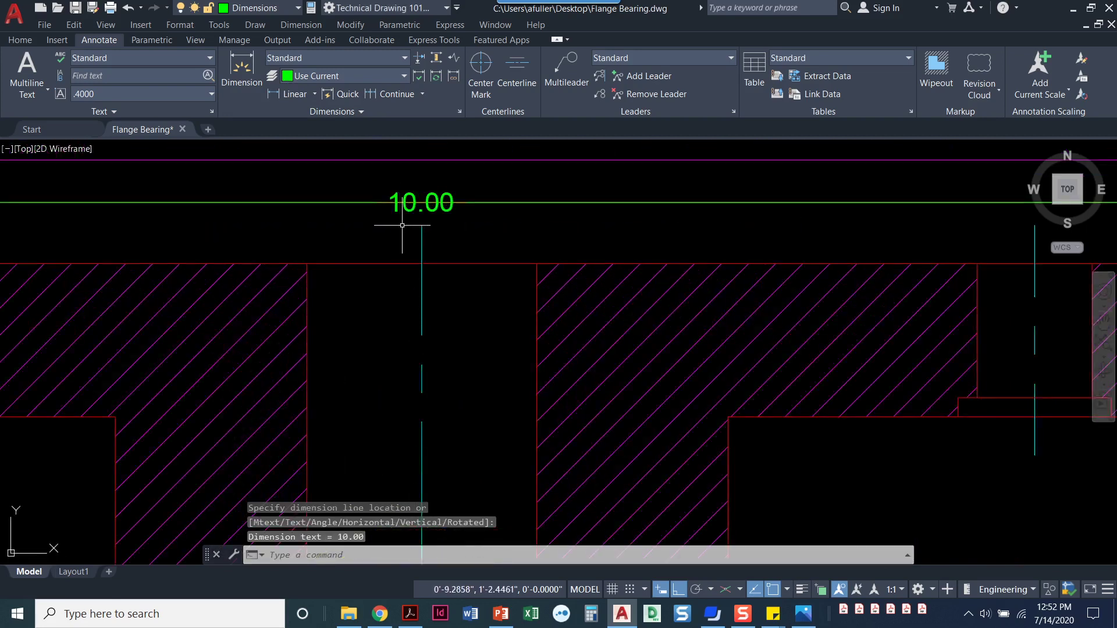
middle_drag(407, 237, 422, 248)
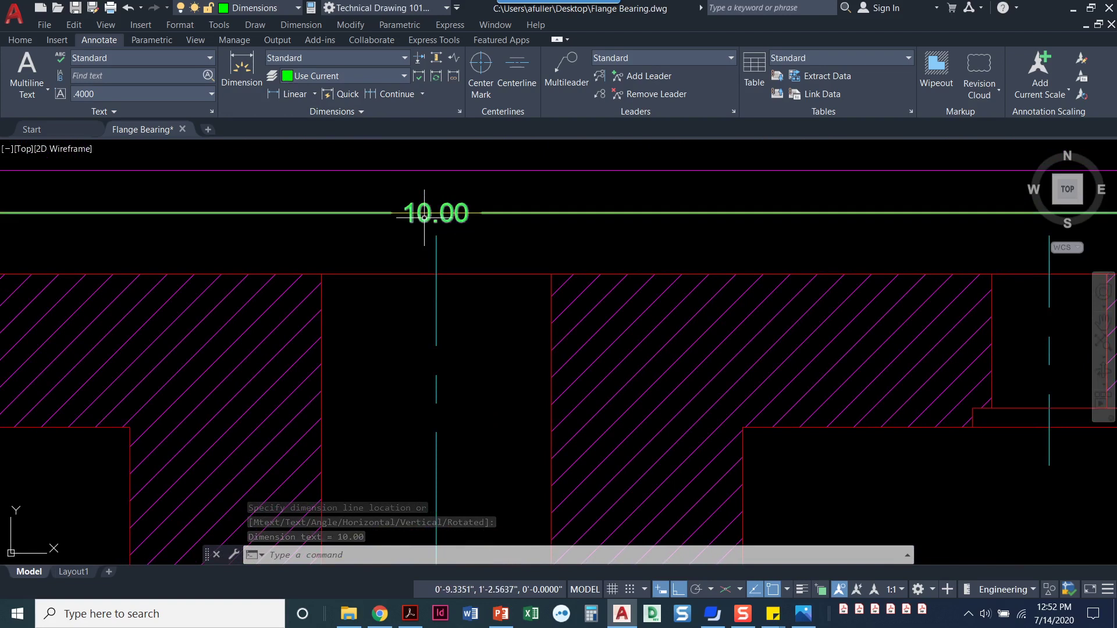
Wrap the 10.00 overall width dimension text in parentheses so it reads (10.00)
double_click(430, 215)
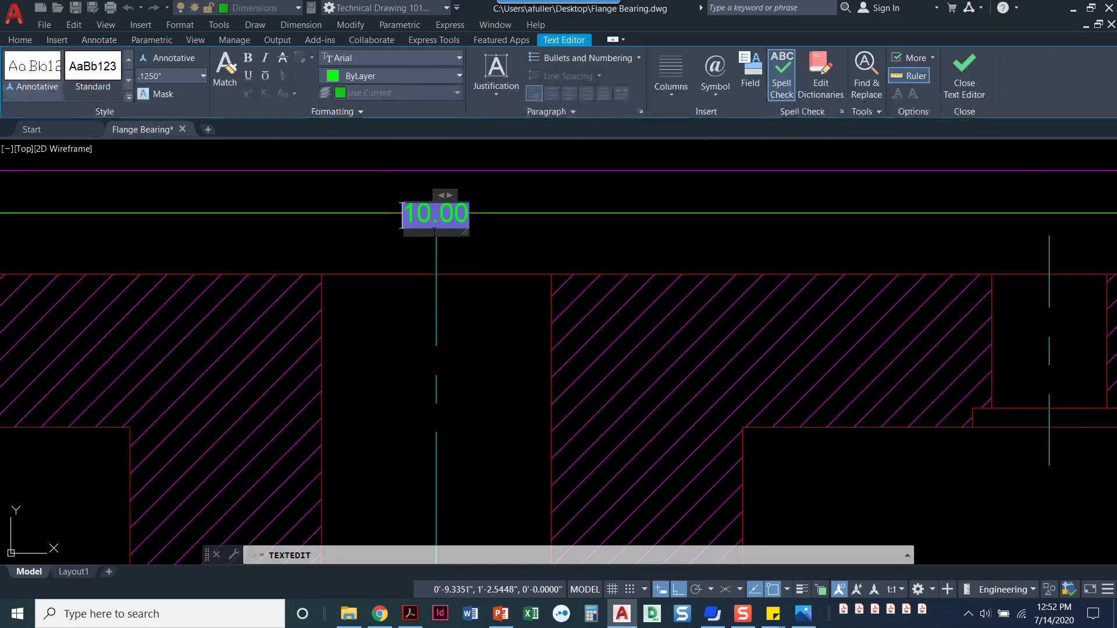
key(Home)
text(()
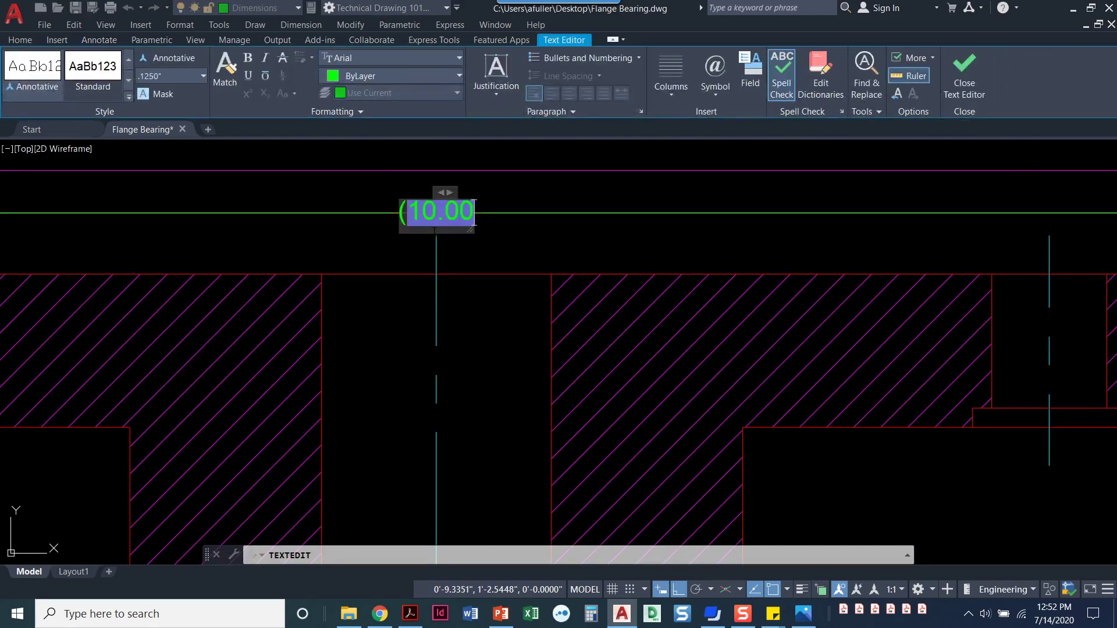
text())
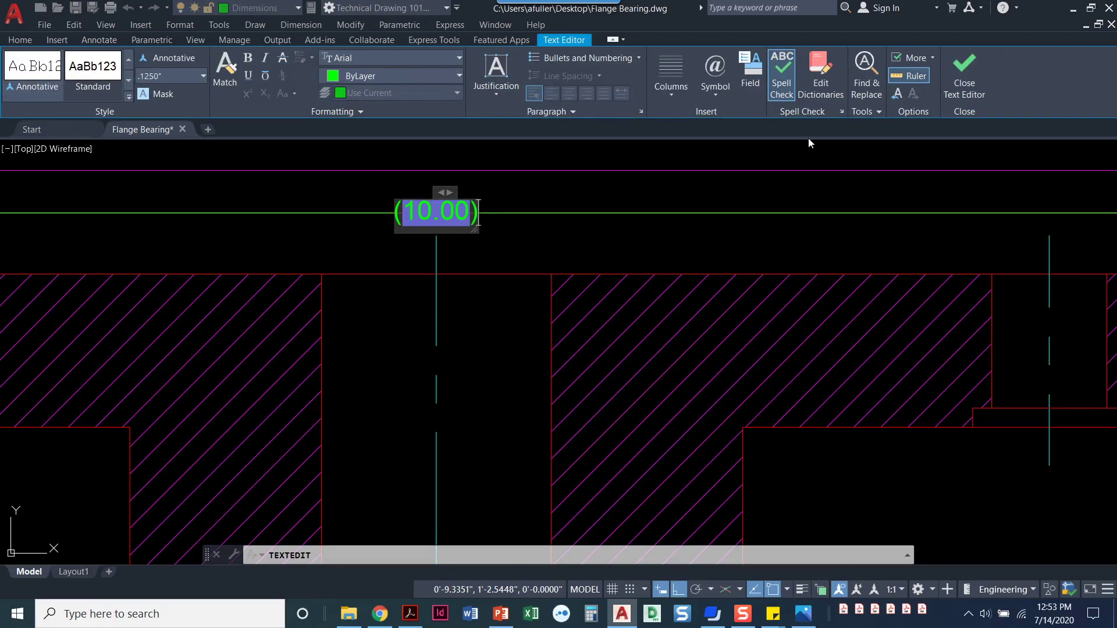
click(961, 77)
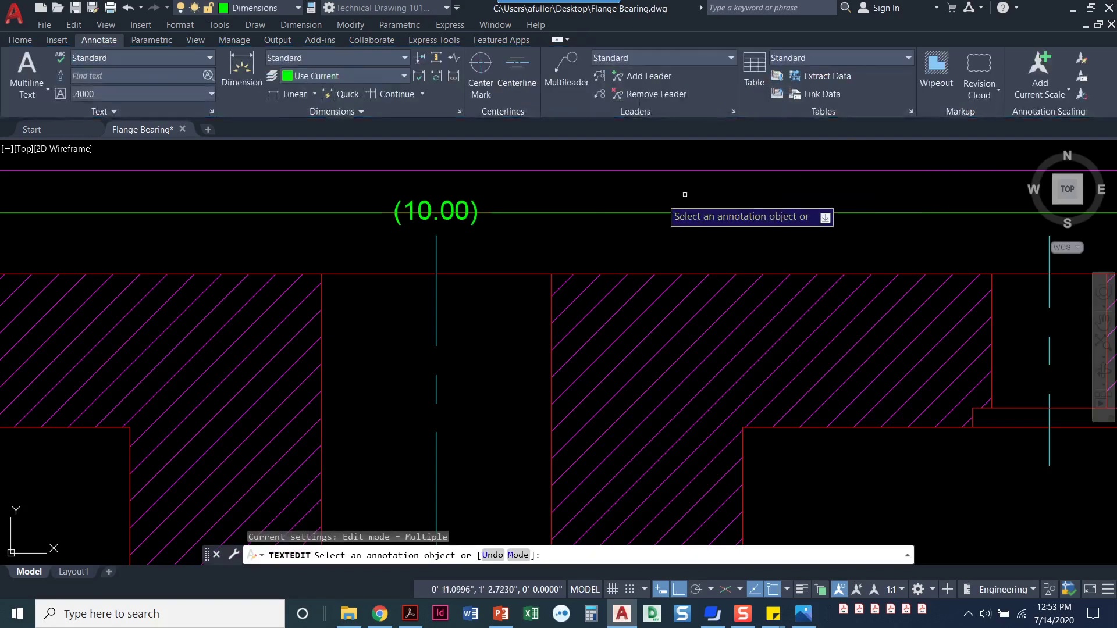
Cancel the leftover text edit and pan down through the drawing to the section view
scroll(581, 245, down, 3)
middle_drag(524, 265, 509, 215)
key(Escape)
scroll(523, 294, down, 3)
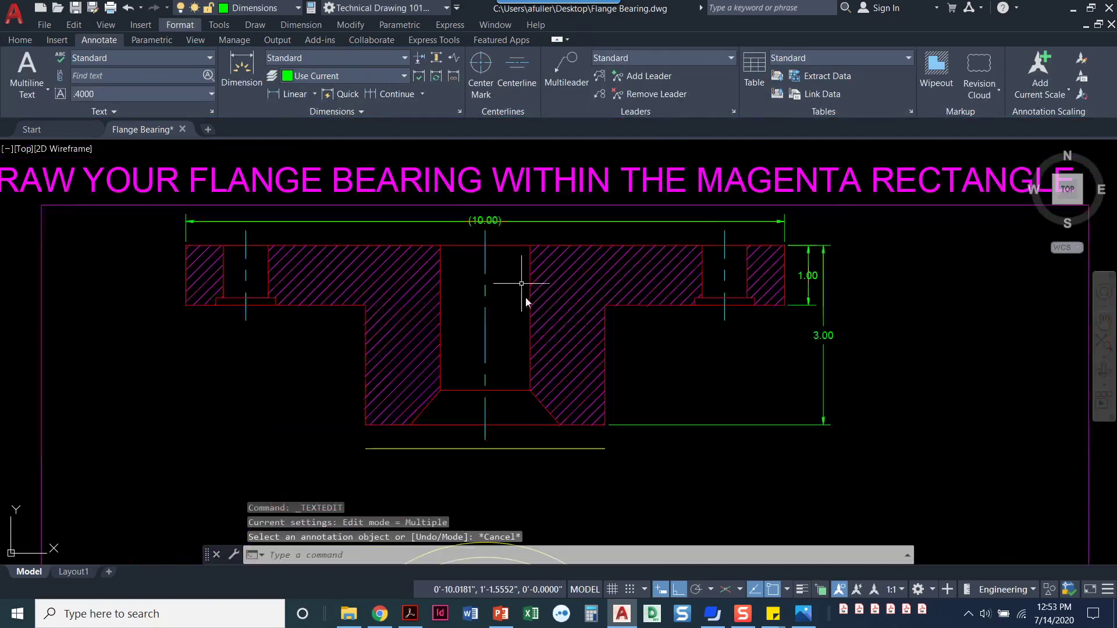
scroll(527, 288, up, 2)
scroll(537, 263, down, 2)
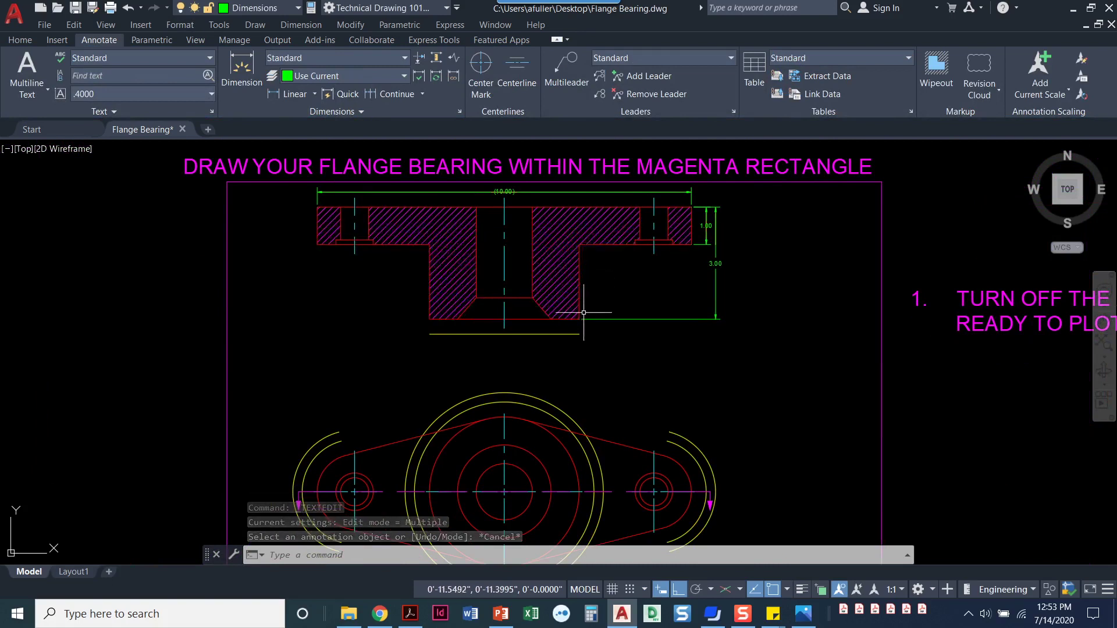
click(564, 447)
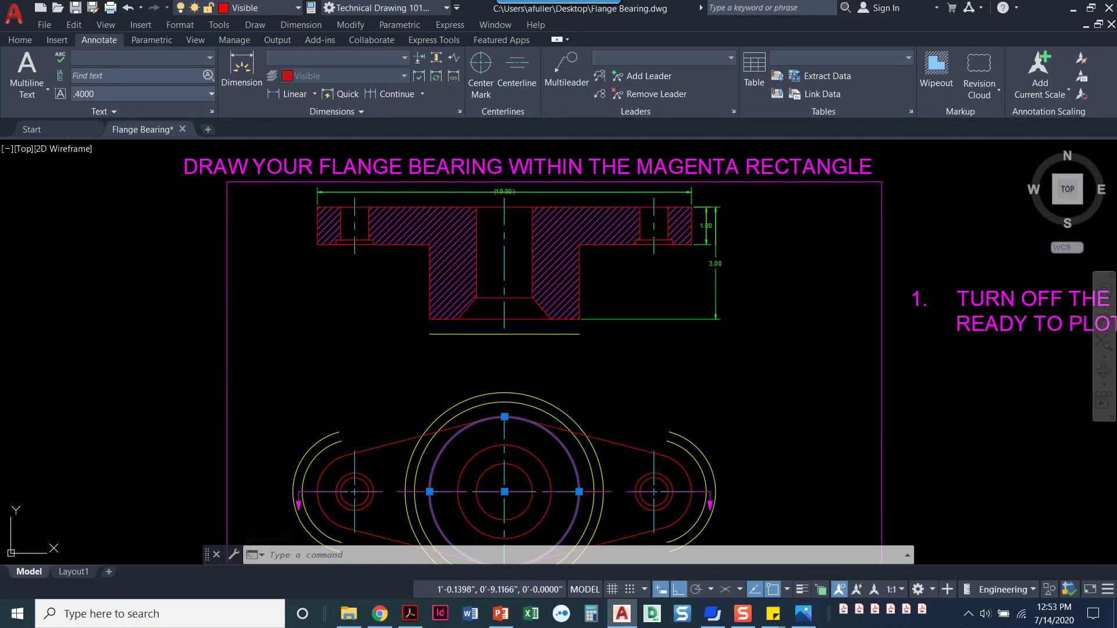
key(Escape)
Add a 4.00 linear dimension between the hub's bottom corners, placed below the hub
click(290, 94)
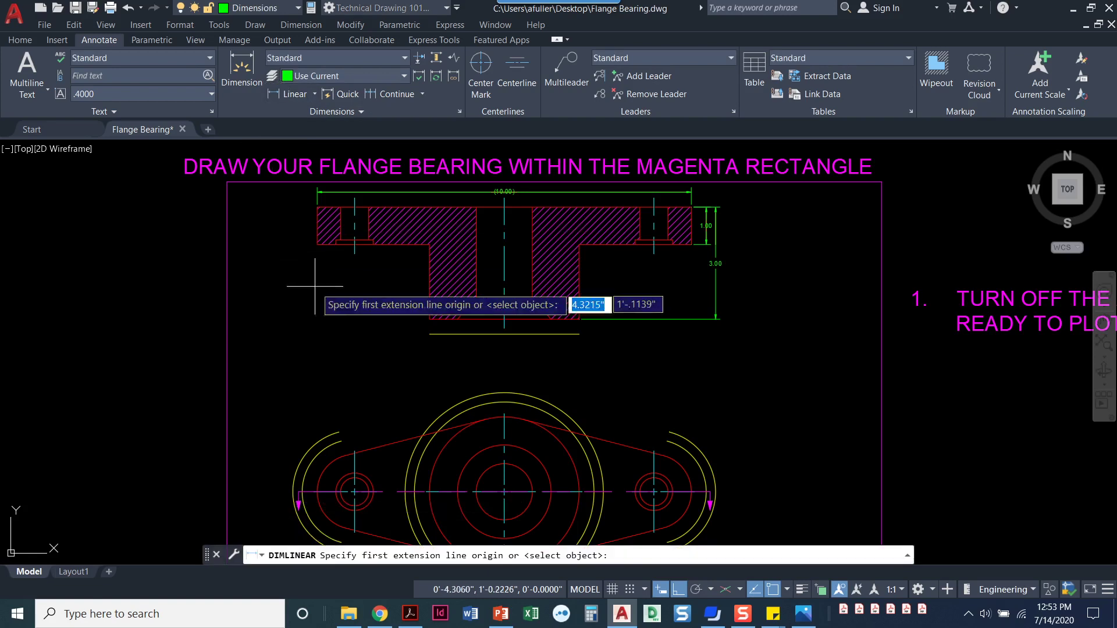
scroll(349, 295, up, 2)
click(477, 332)
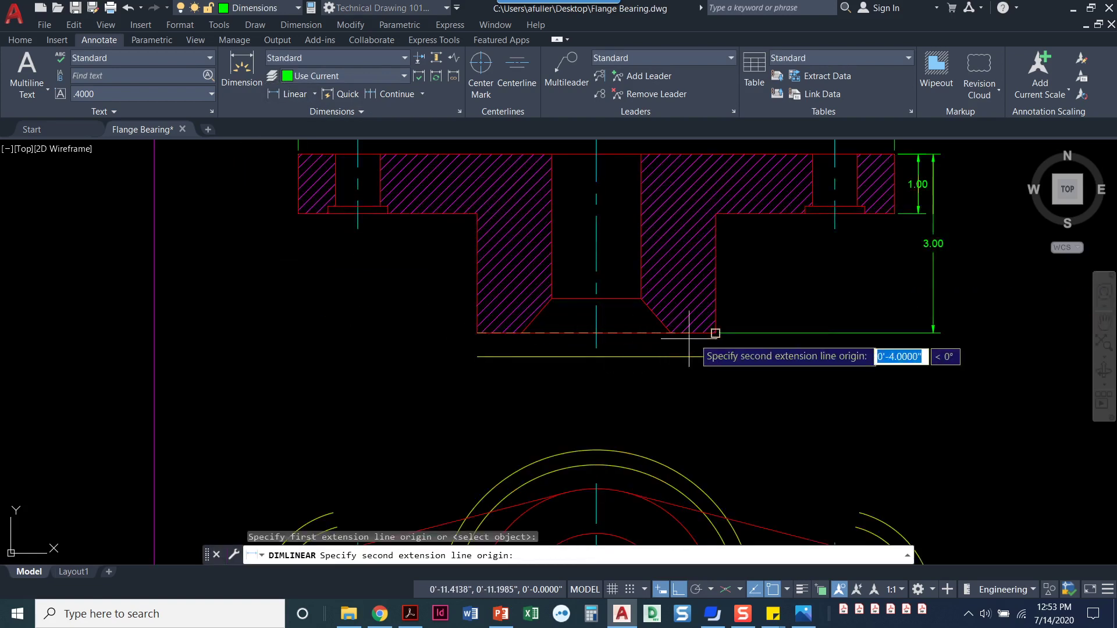
click(716, 333)
click(711, 356)
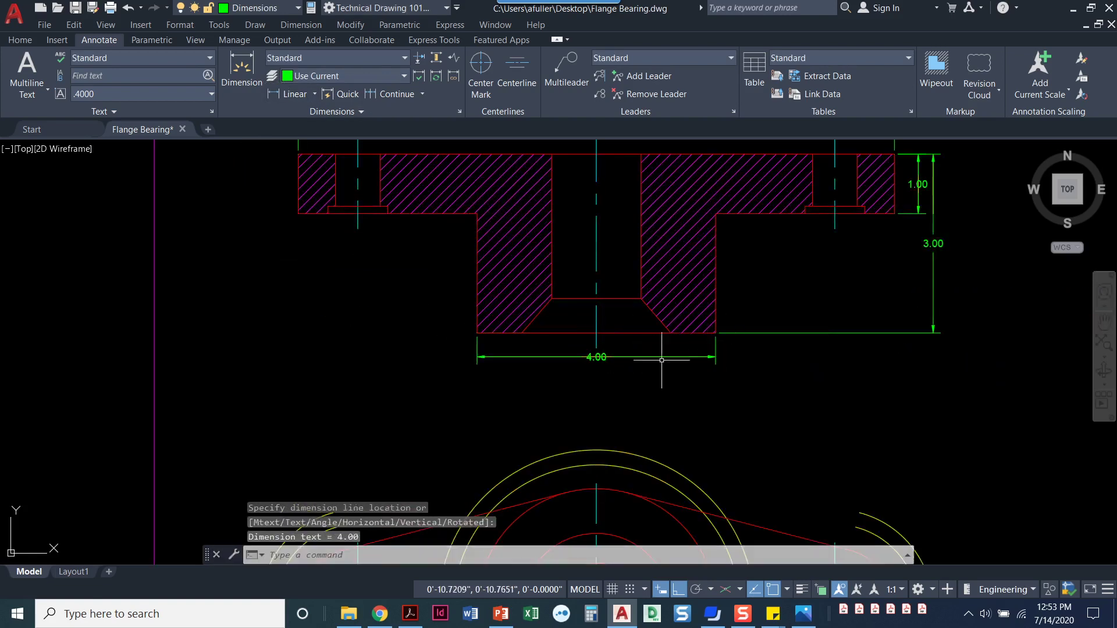
scroll(601, 365, up, 5)
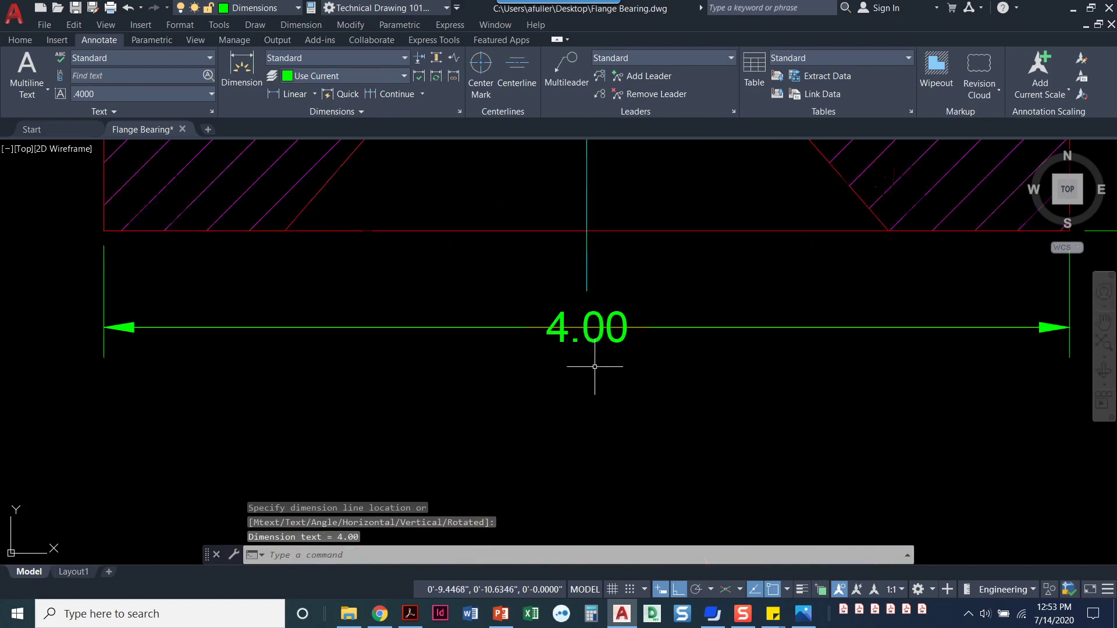
Insert the Diameter symbol before the hub dimension so it reads Ø4.00
double_click(594, 336)
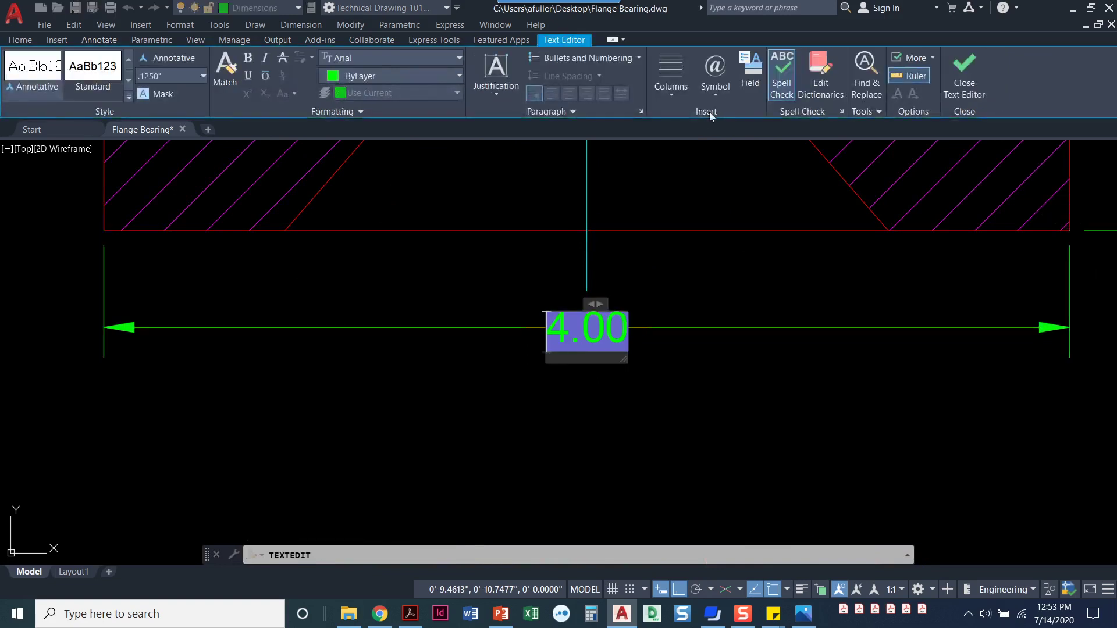
click(721, 92)
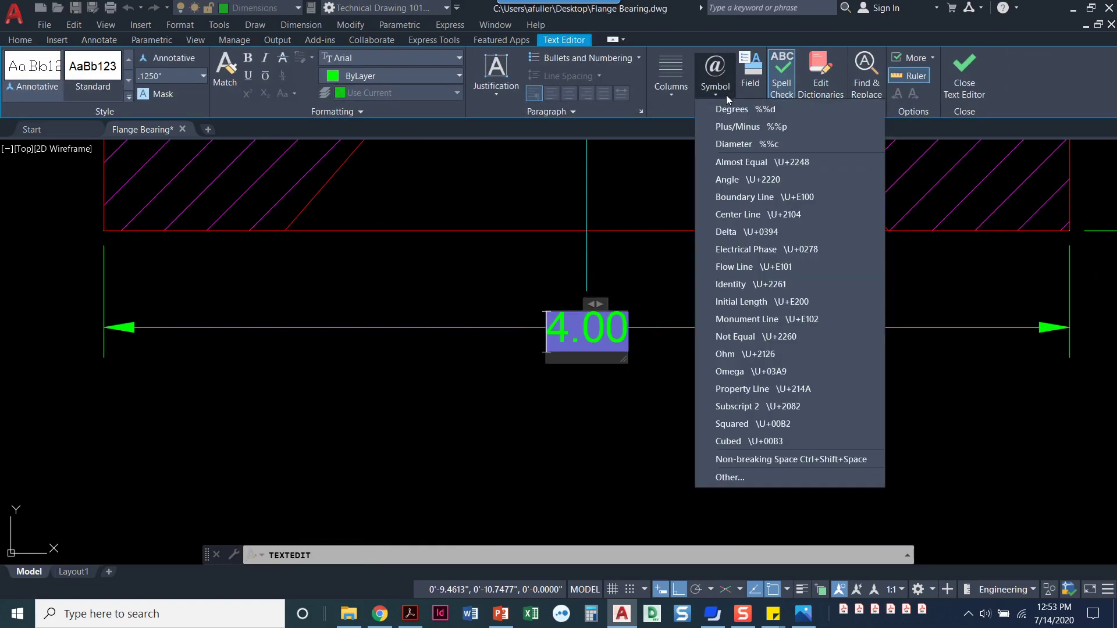
click(739, 147)
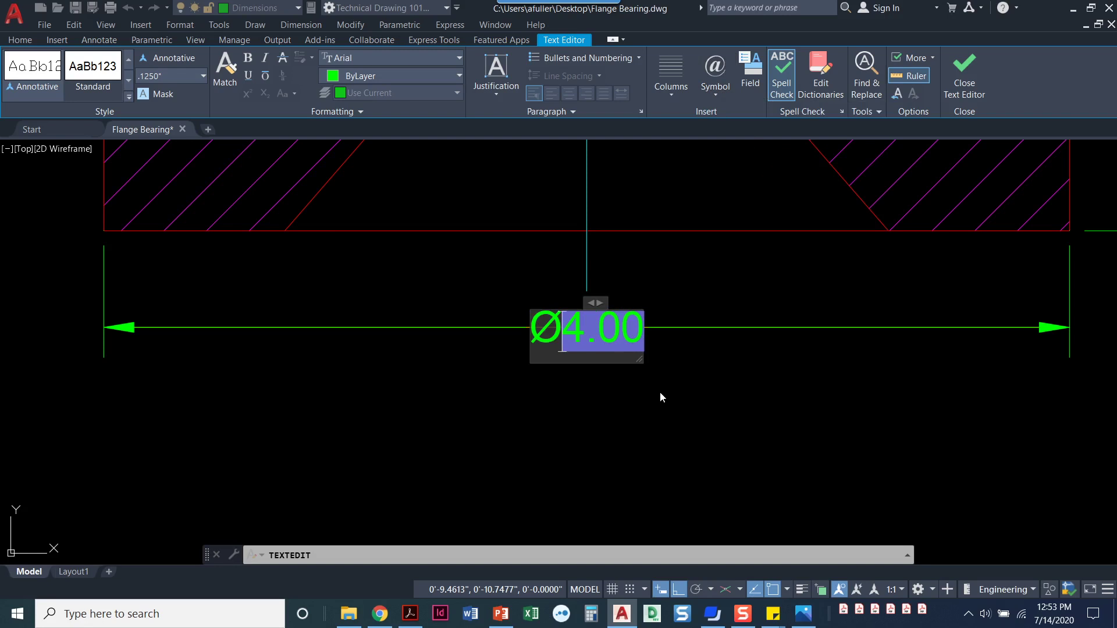
Close the text editor on Ø4.00 and pan down to center the flange bearing plan view
click(964, 85)
scroll(707, 384, down, 4)
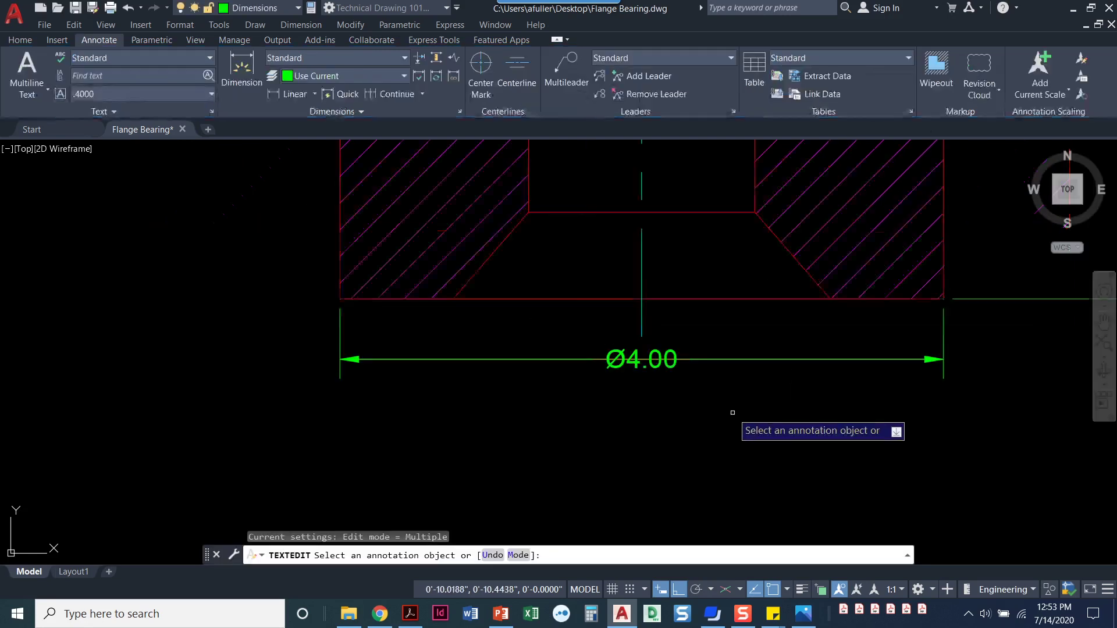
scroll(704, 379, down, 2)
mouse_move(711, 410)
middle_down()
mouse_move(669, 424)
mouse_move(627, 233)
middle_up()
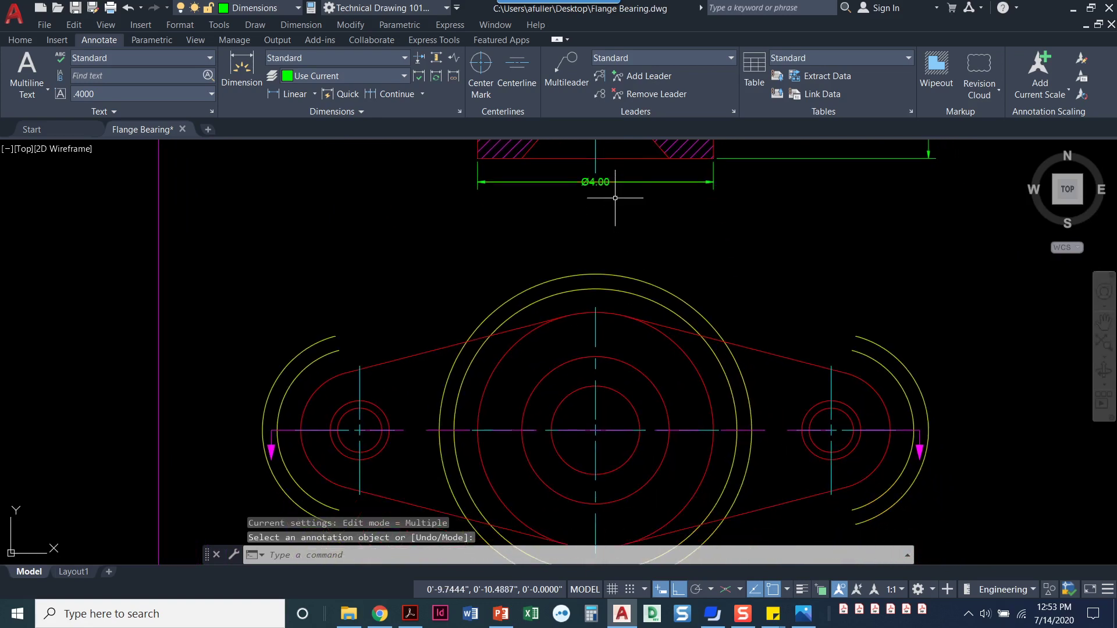
middle_drag(630, 363, 615, 293)
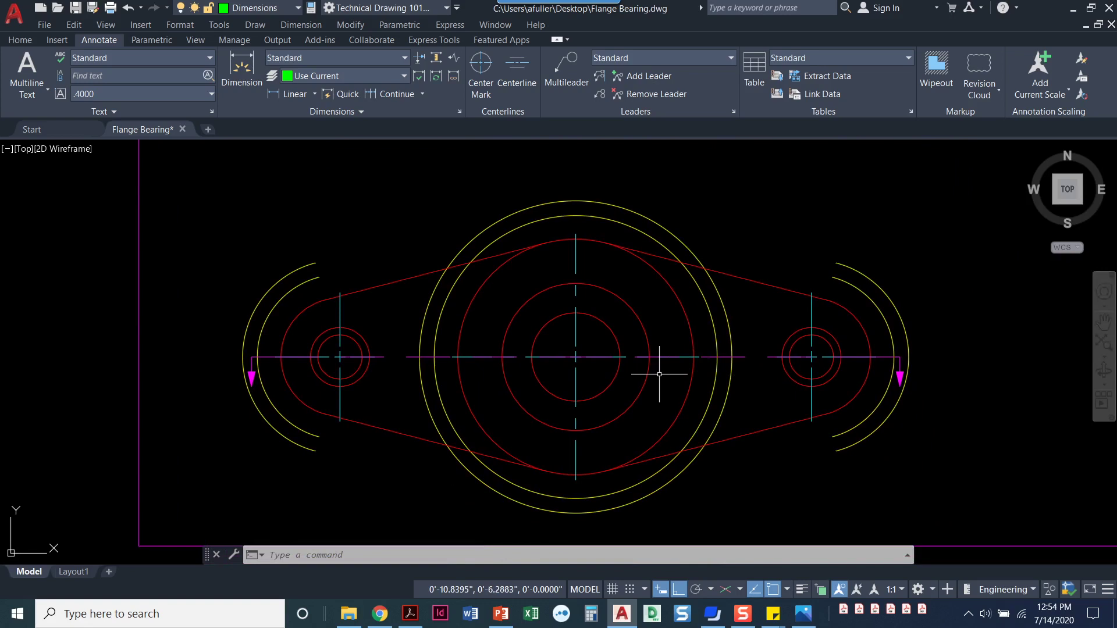
middle_drag(646, 376, 634, 370)
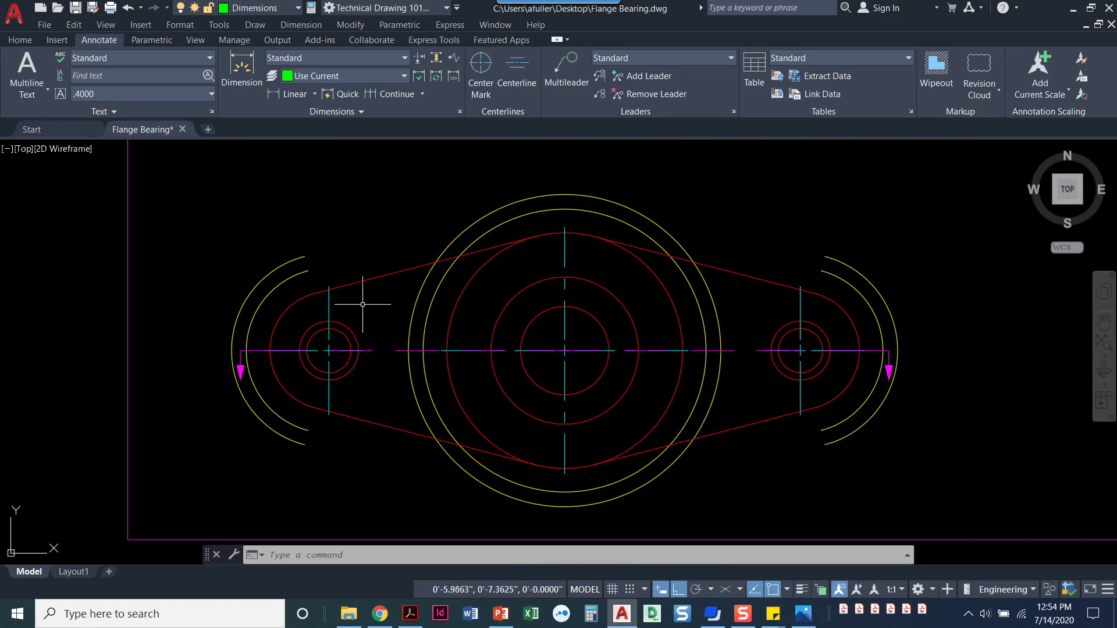
middle_drag(413, 291, 371, 293)
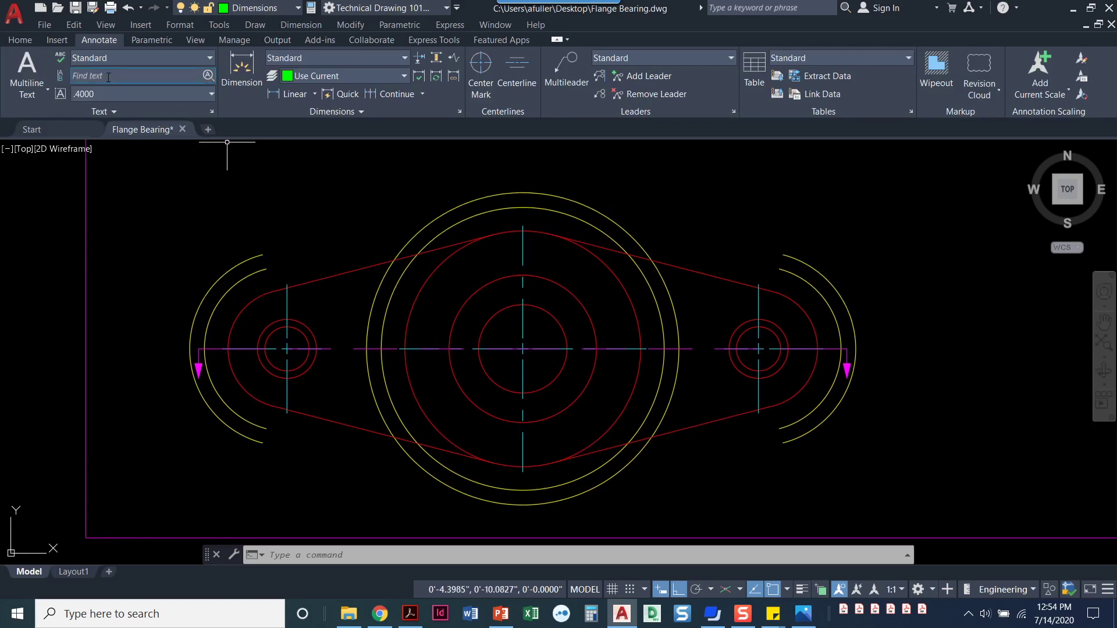
Dimension the central bearing circle as Ø2.50, using a Nearest snap to place the text above it
click(315, 95)
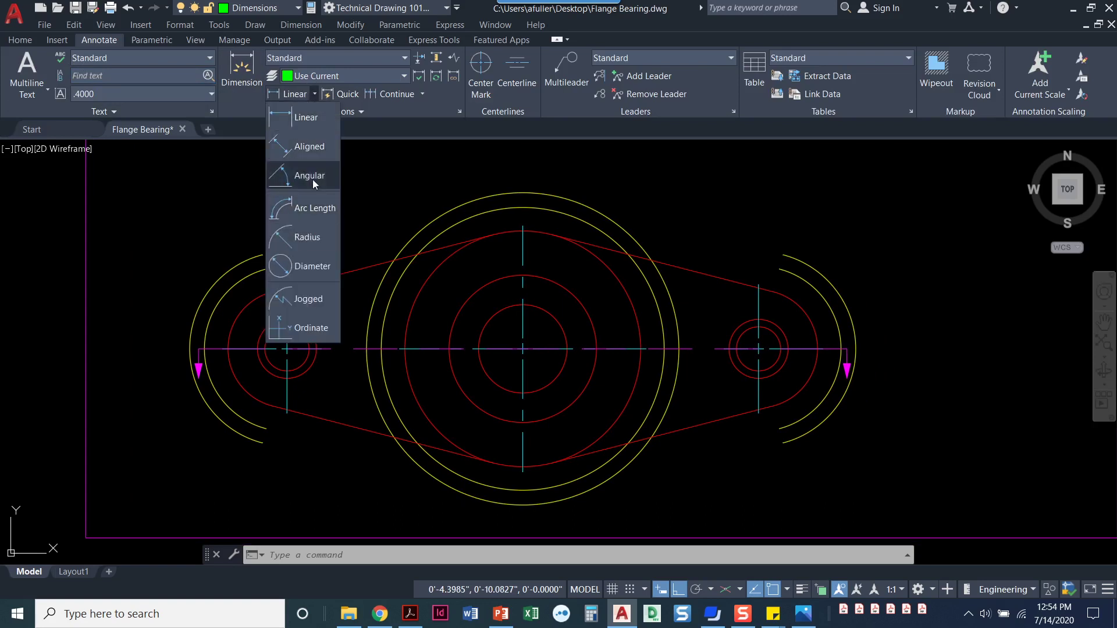
click(312, 267)
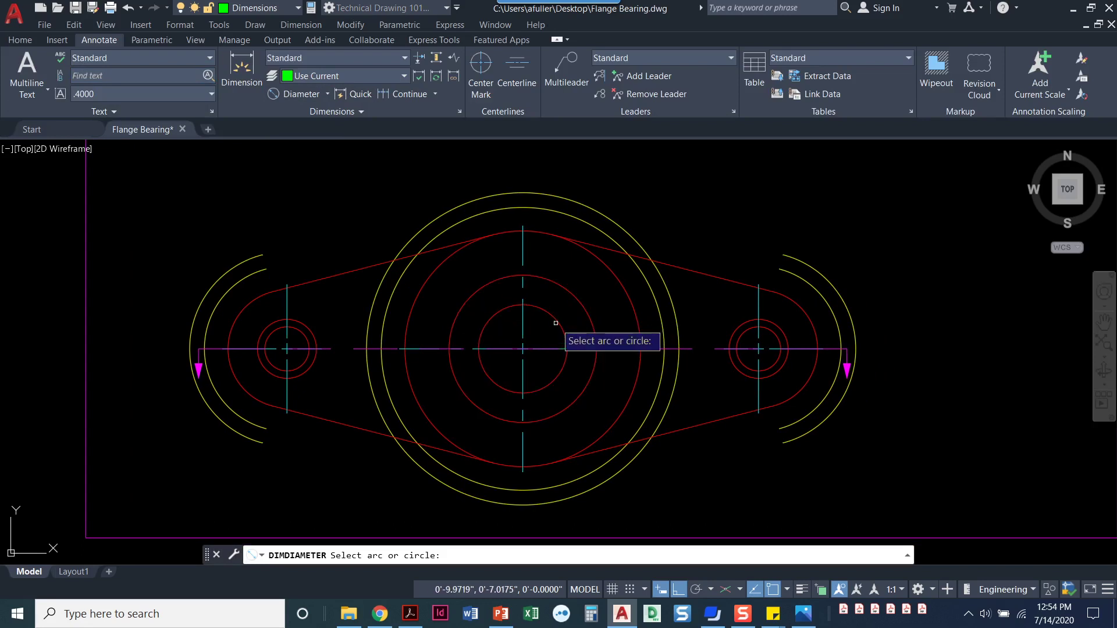
click(580, 300)
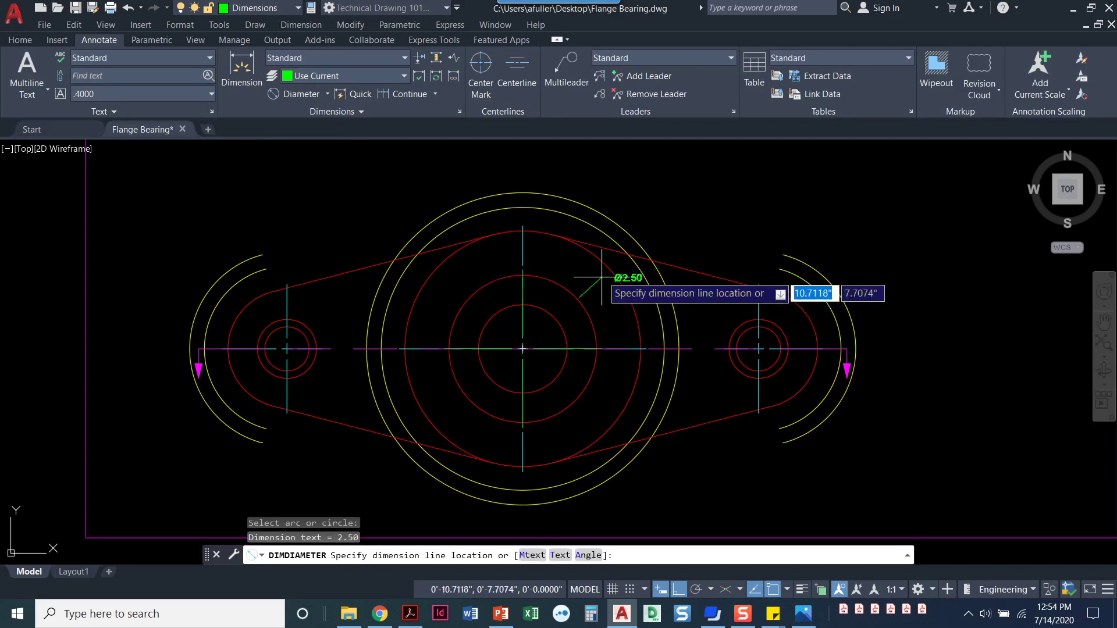
shift+right_click(587, 227)
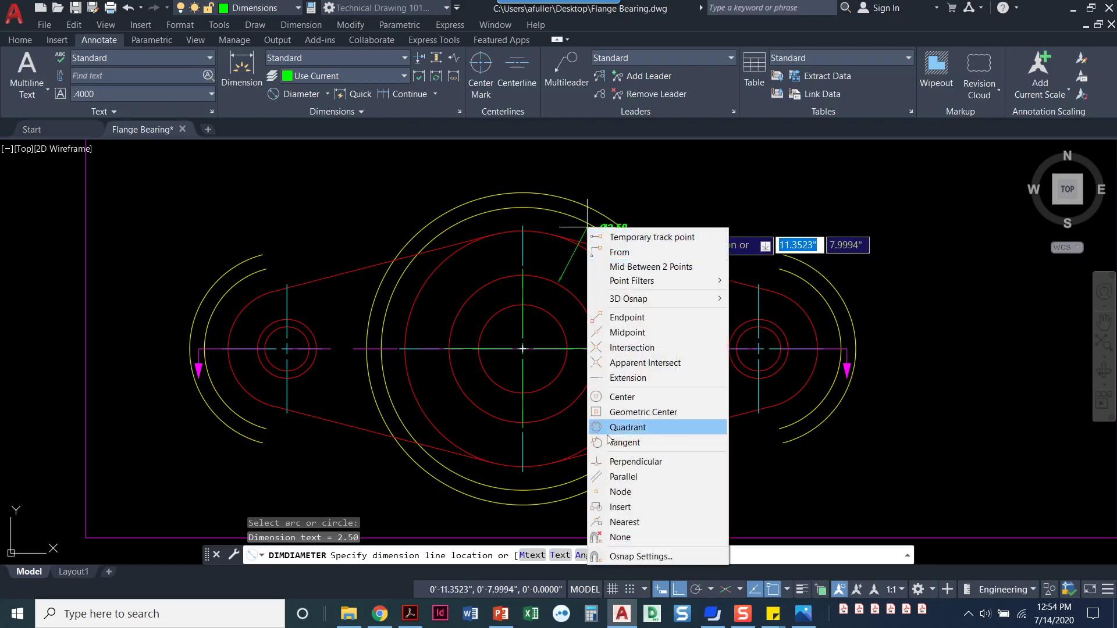
click(624, 522)
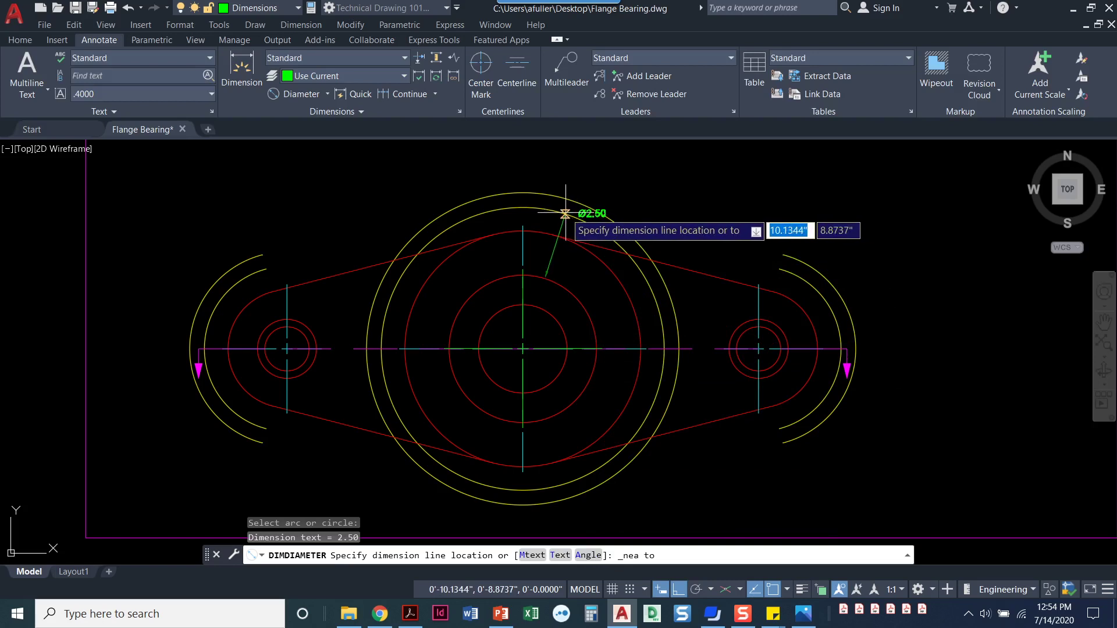
click(566, 213)
scroll(577, 269, up, 2)
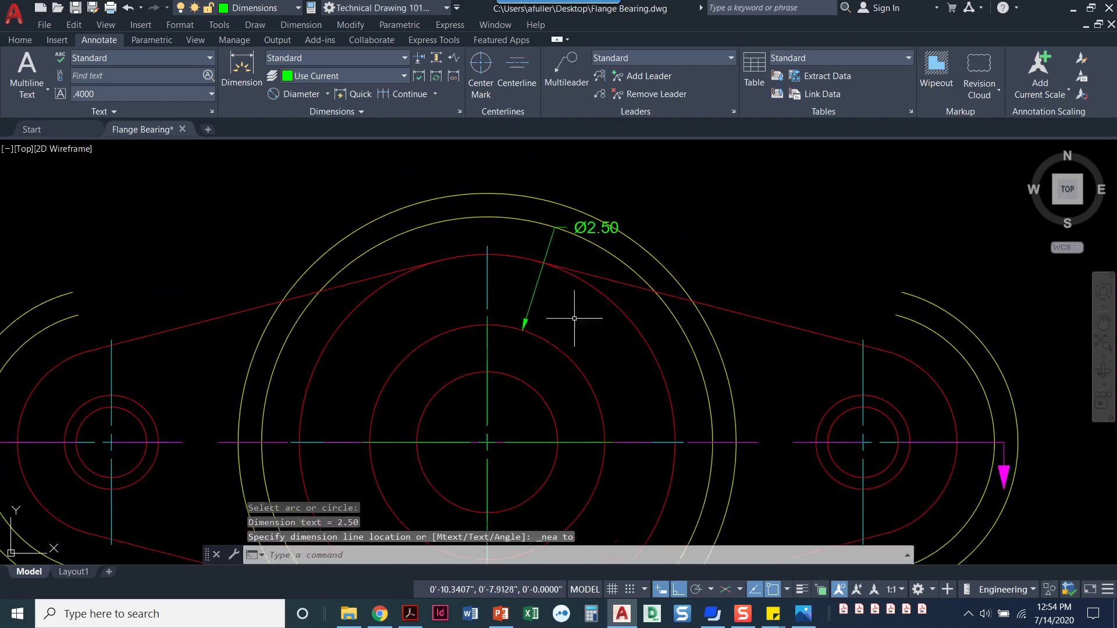
key(Escape)
key(Escape)
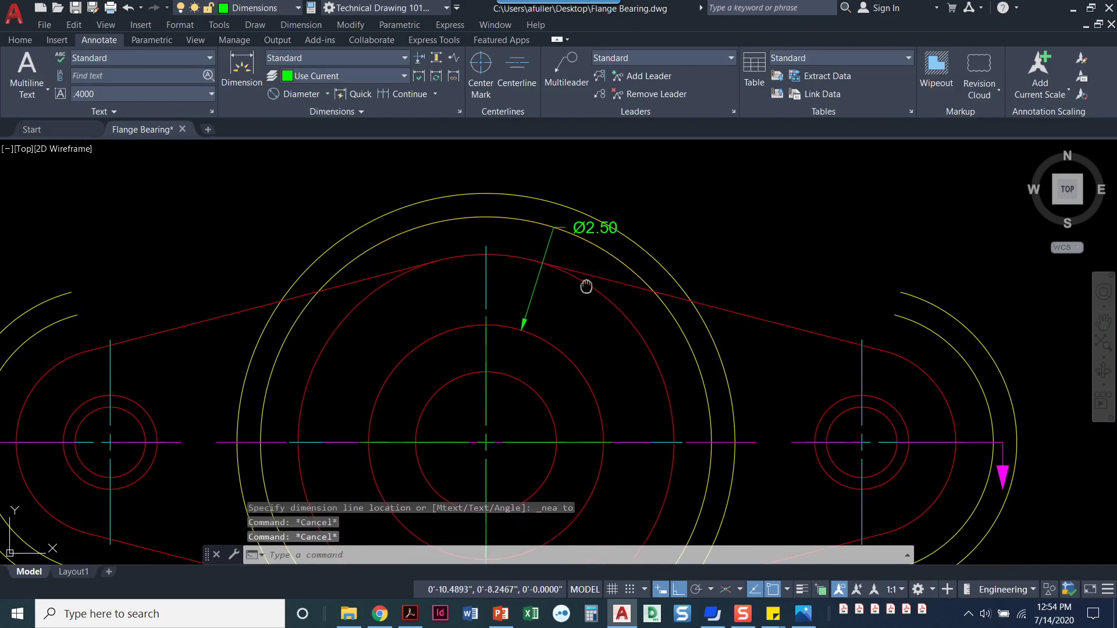
middle_drag(594, 280, 544, 291)
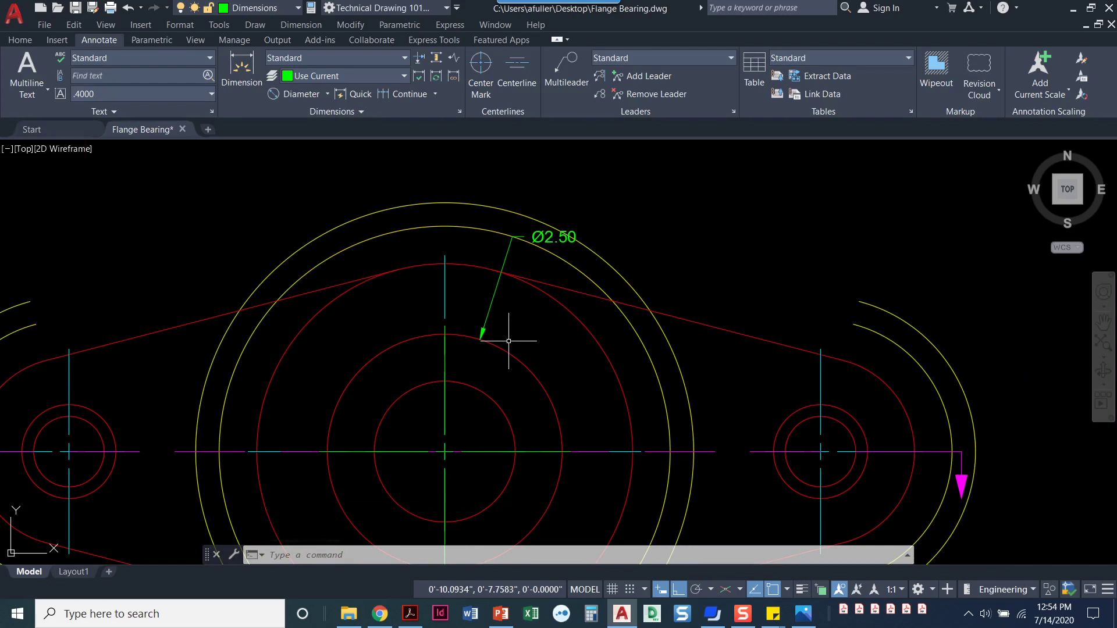
Add a new first line reading Ø1.50 above the Ø2.50 dimension text
double_click(549, 237)
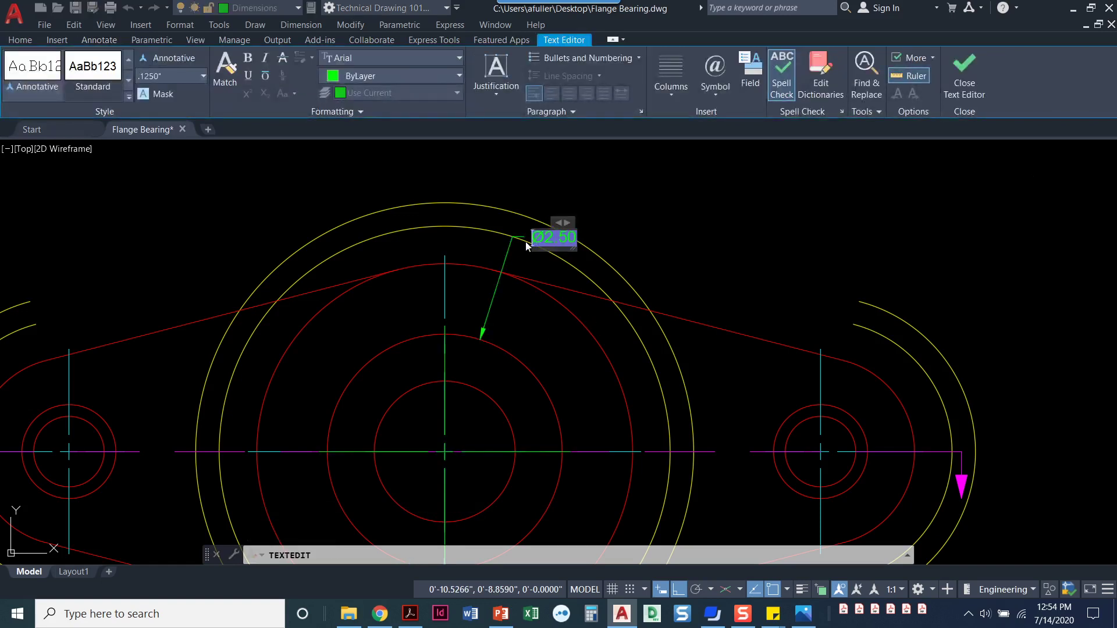
scroll(547, 256, up, 4)
middle_drag(547, 256, 526, 343)
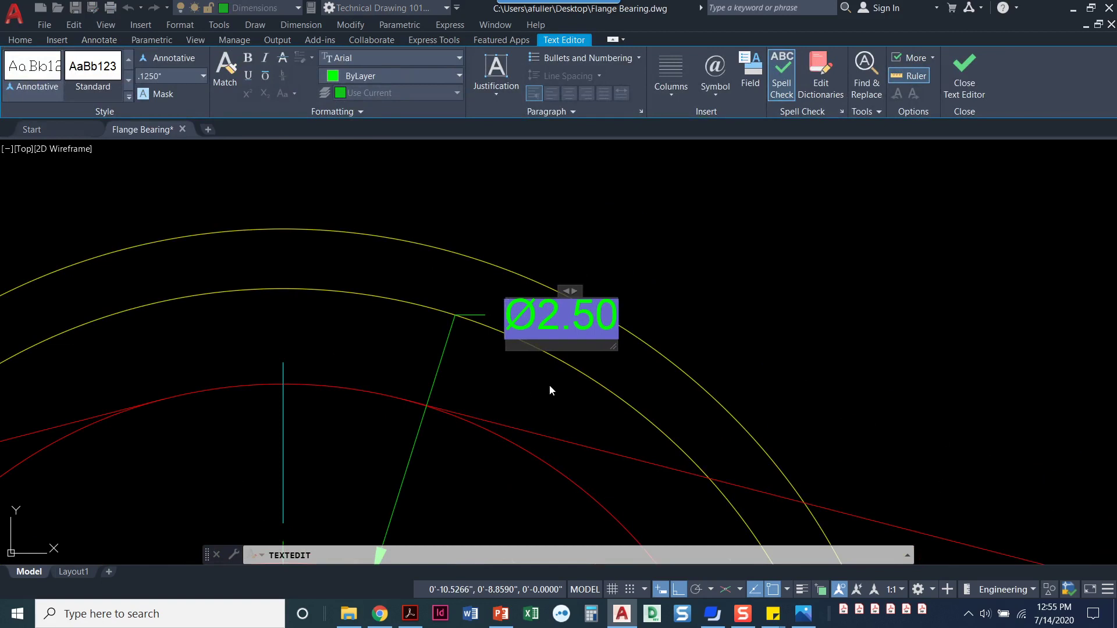
key(Return)
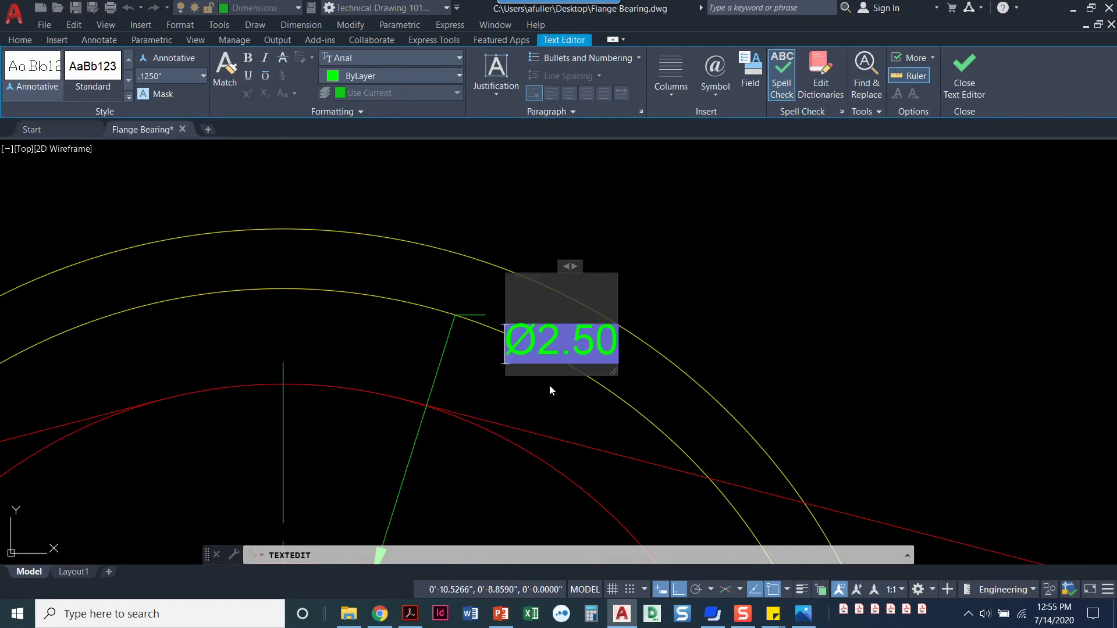
key(Up)
click(716, 98)
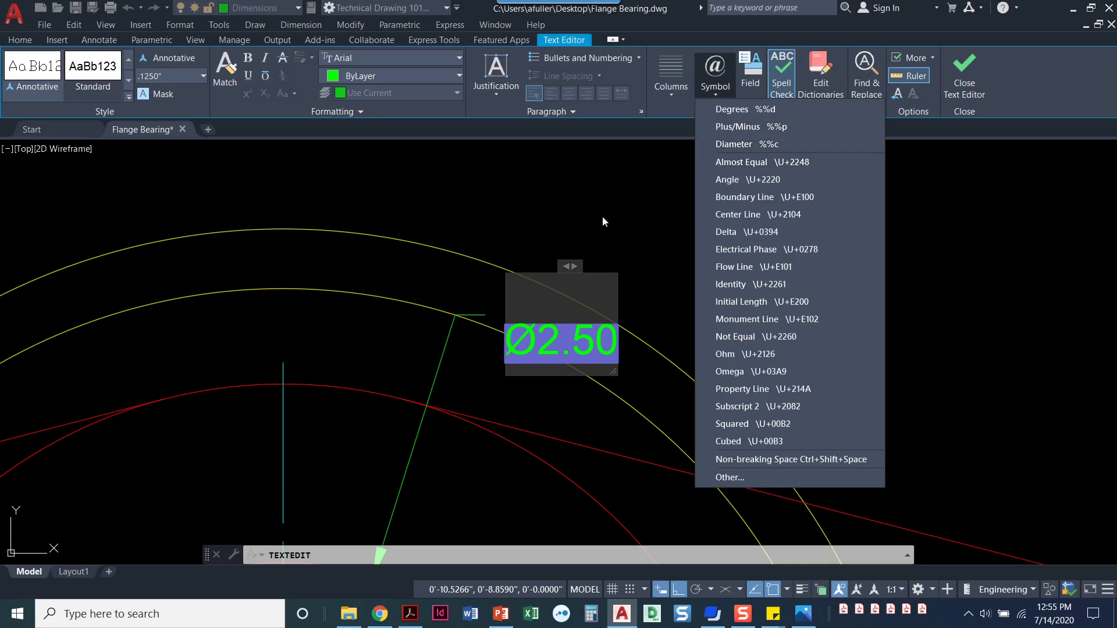
click(563, 288)
text(%%c)
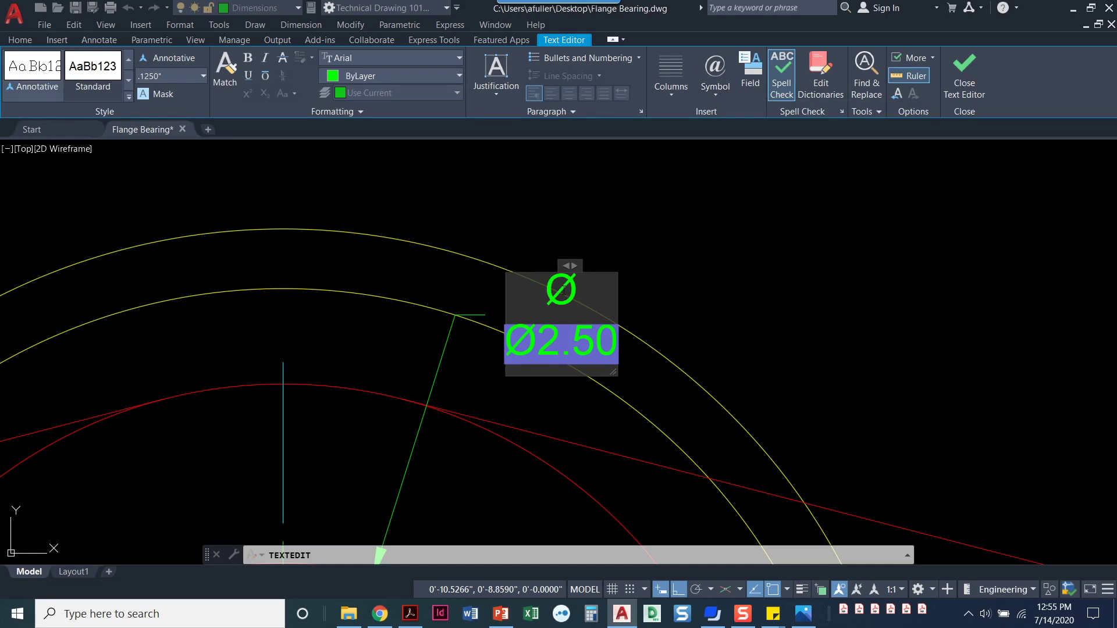
text(1.50)
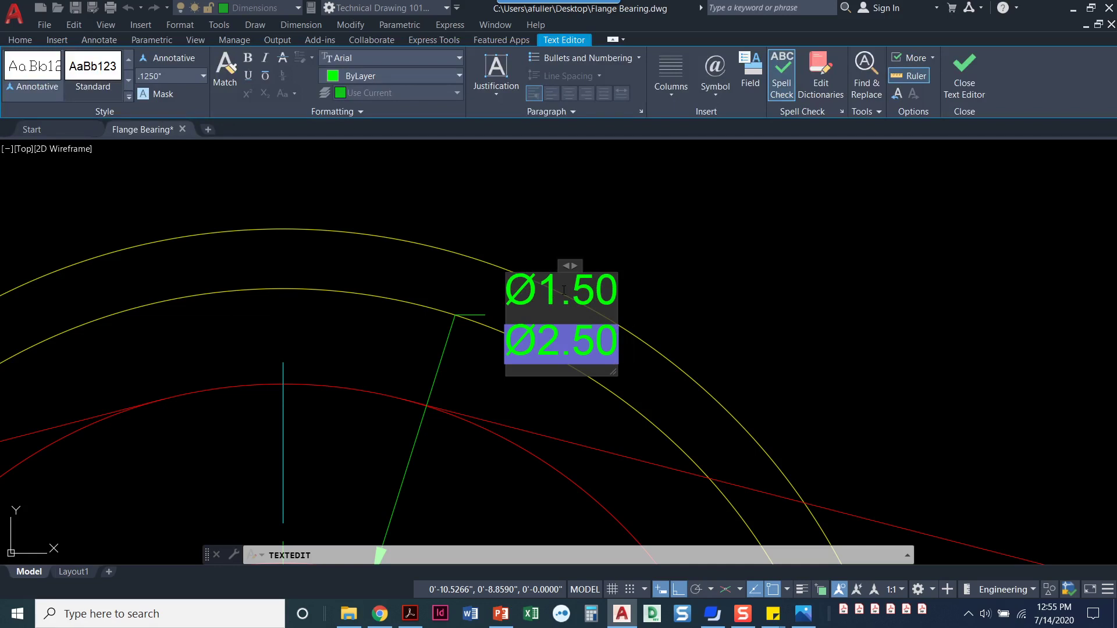
Append X 82° after Ø2.50 using the Degrees symbol
text(X)
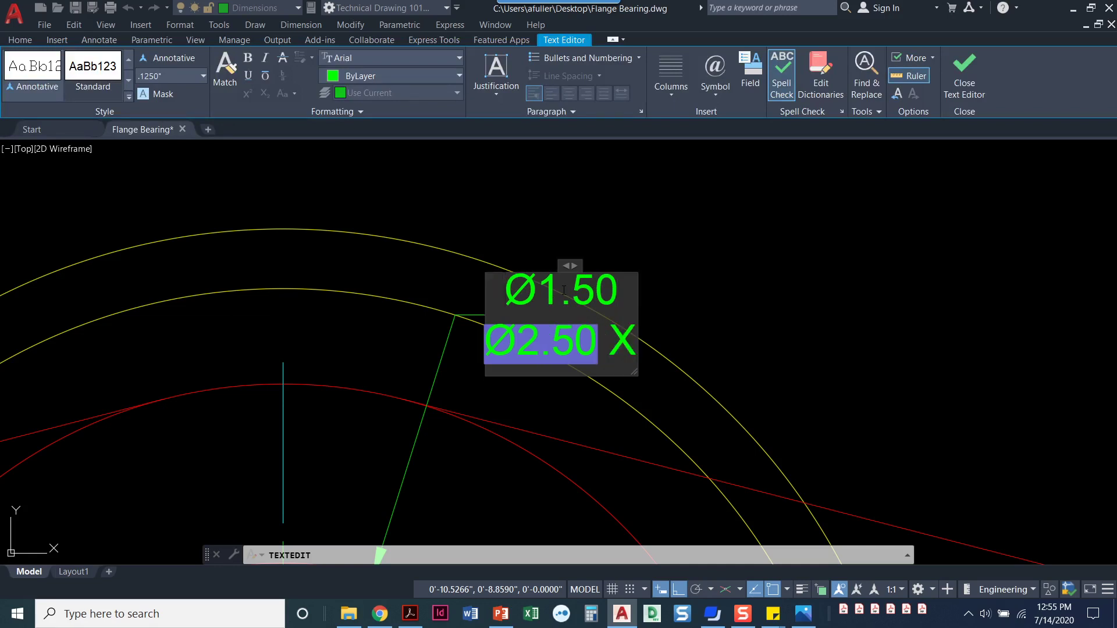
text( 8)
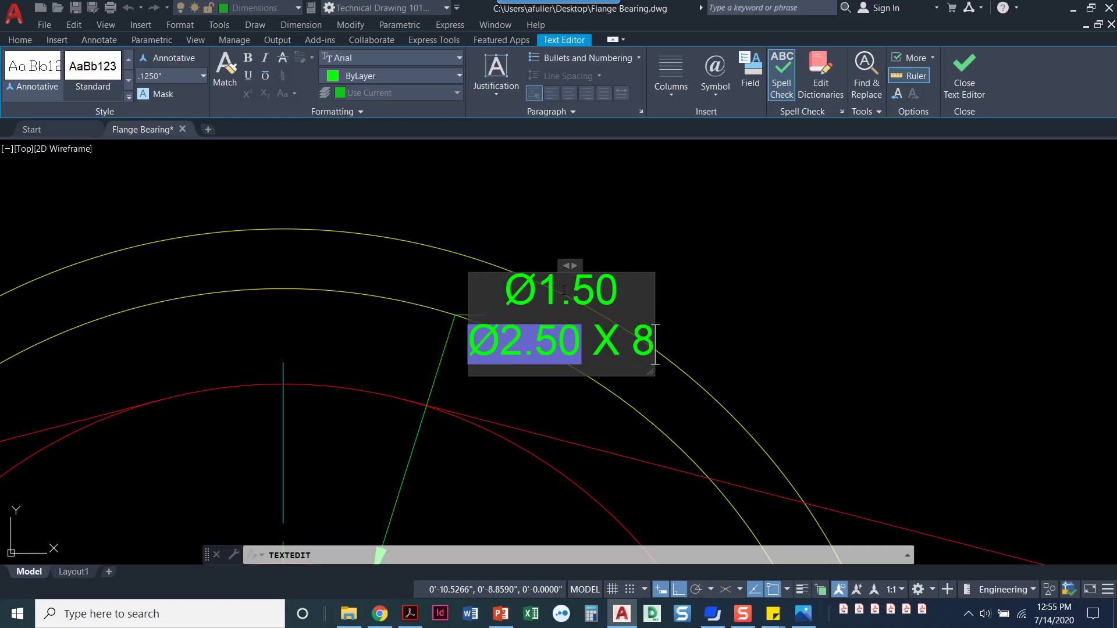
text(2)
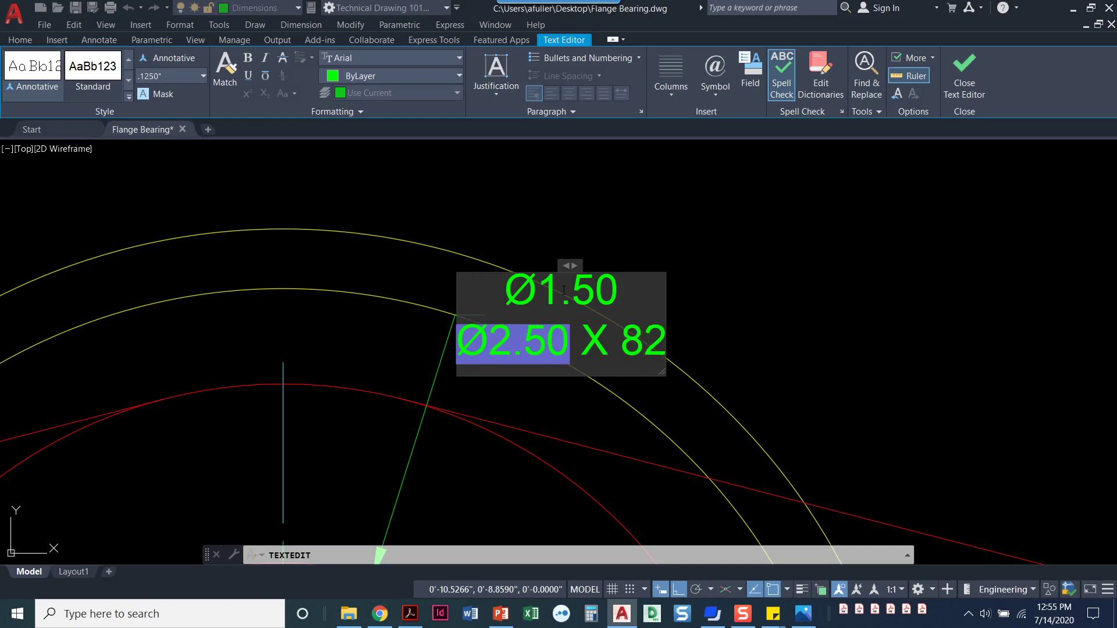
click(718, 95)
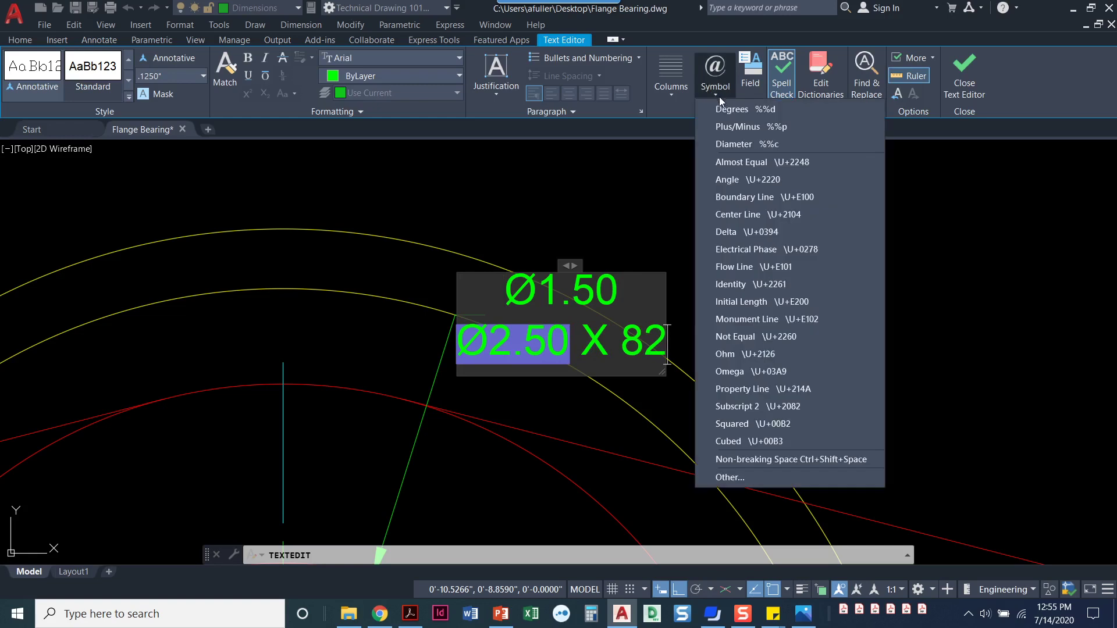
click(798, 110)
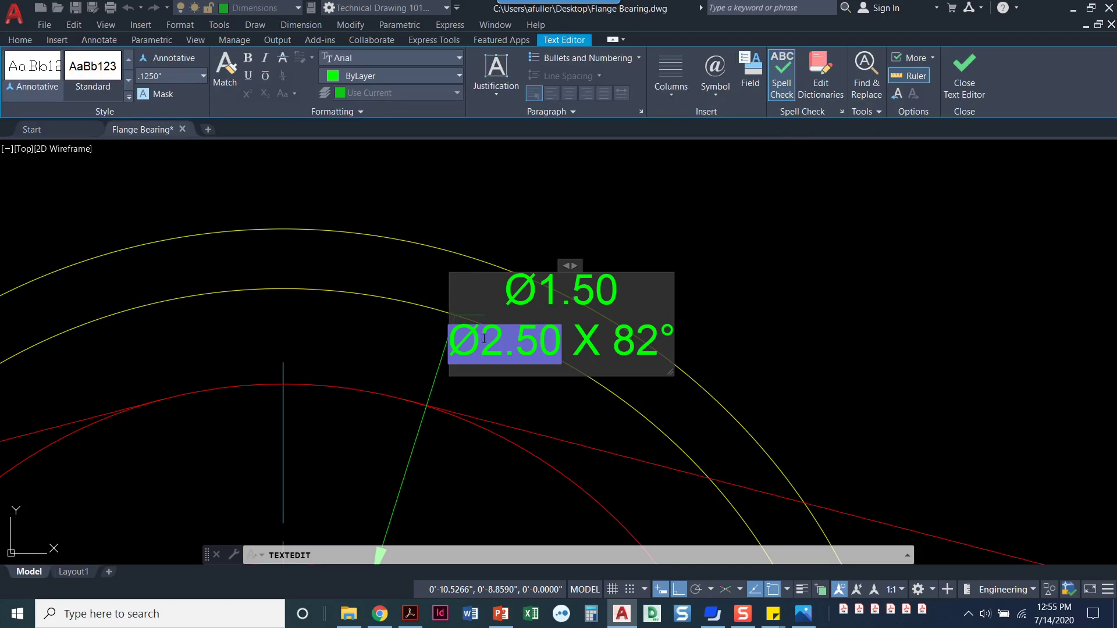
key(Left)
key(Left)
key(Left)
key(Left)
key(Left)
key(Left)
key(Left)
key(Left)
key(Left)
key(Left)
key(Left)
Open Character Map from the Symbol list and switch its font to GDT
click(720, 94)
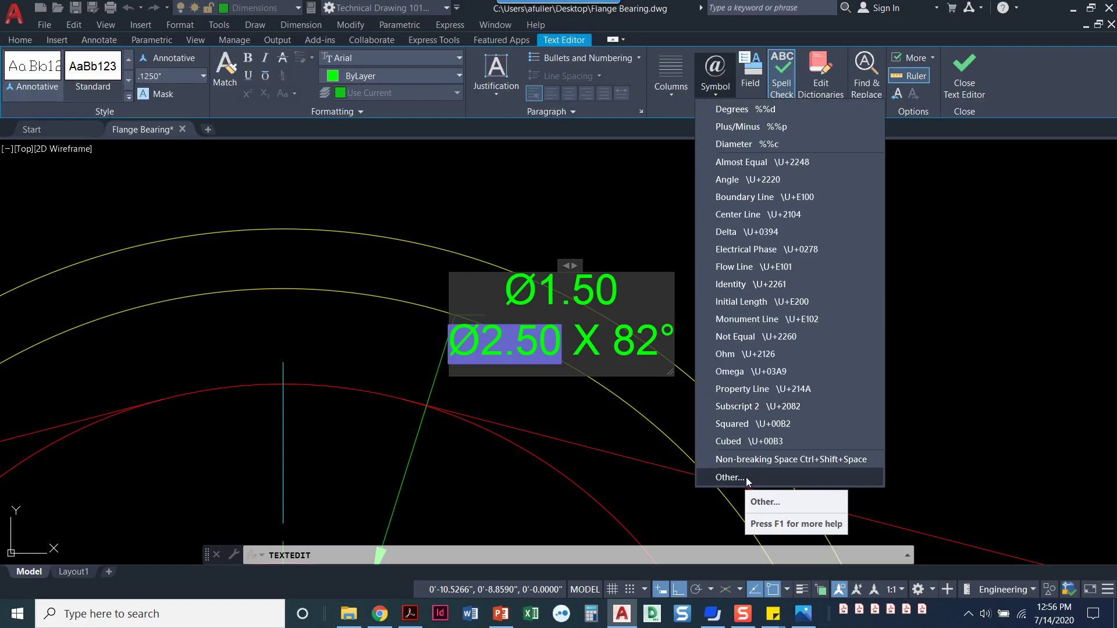
click(742, 479)
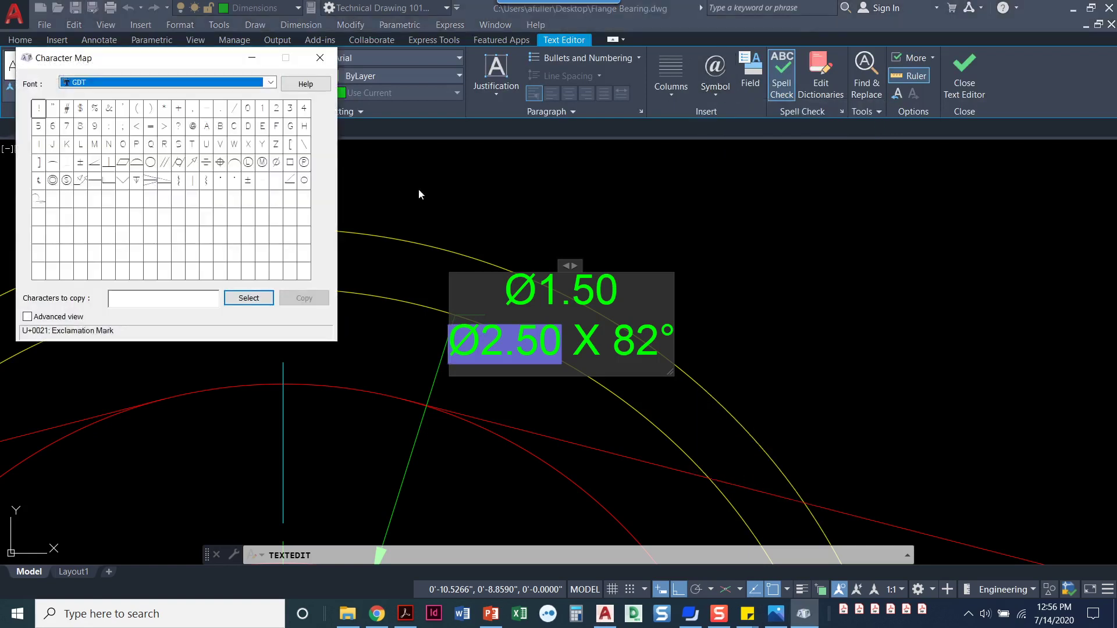
click(270, 82)
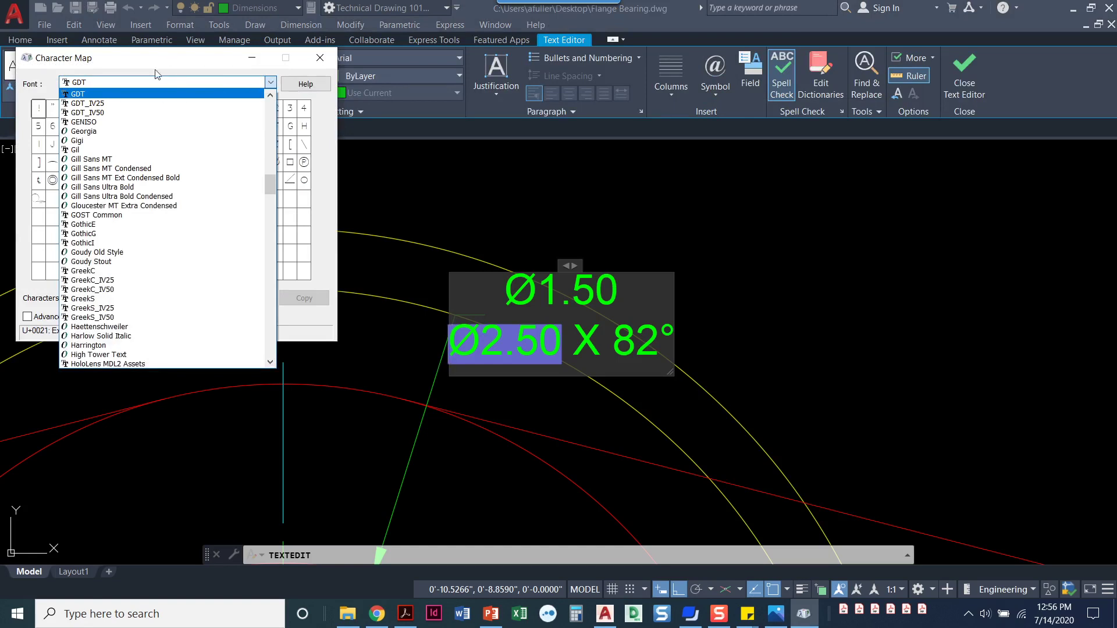
scroll(144, 163, up, 2)
scroll(144, 162, up, 2)
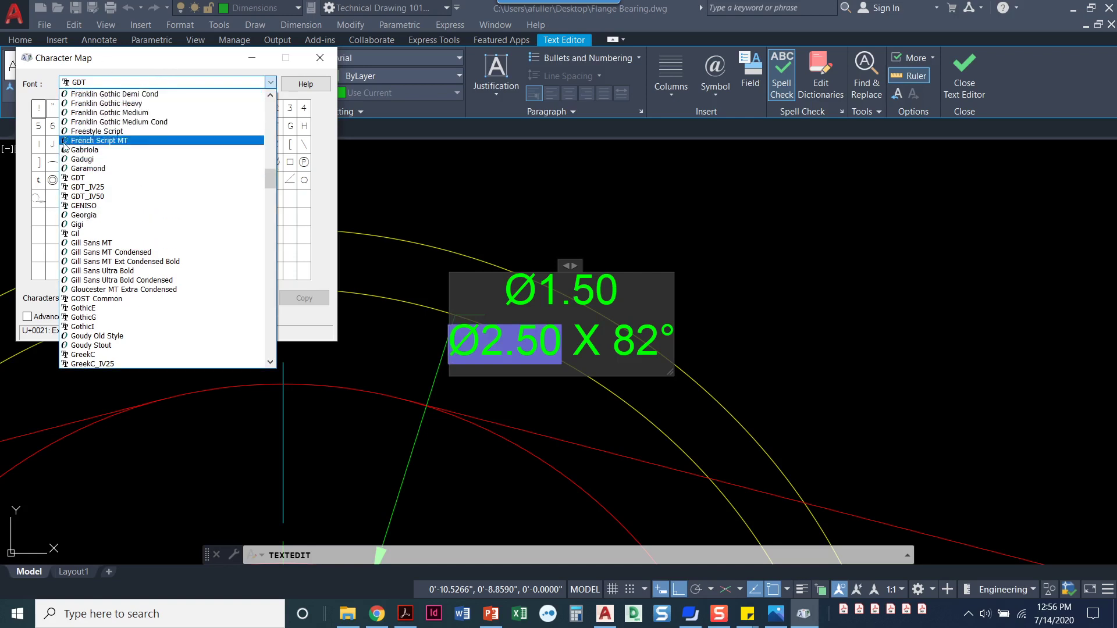
click(93, 178)
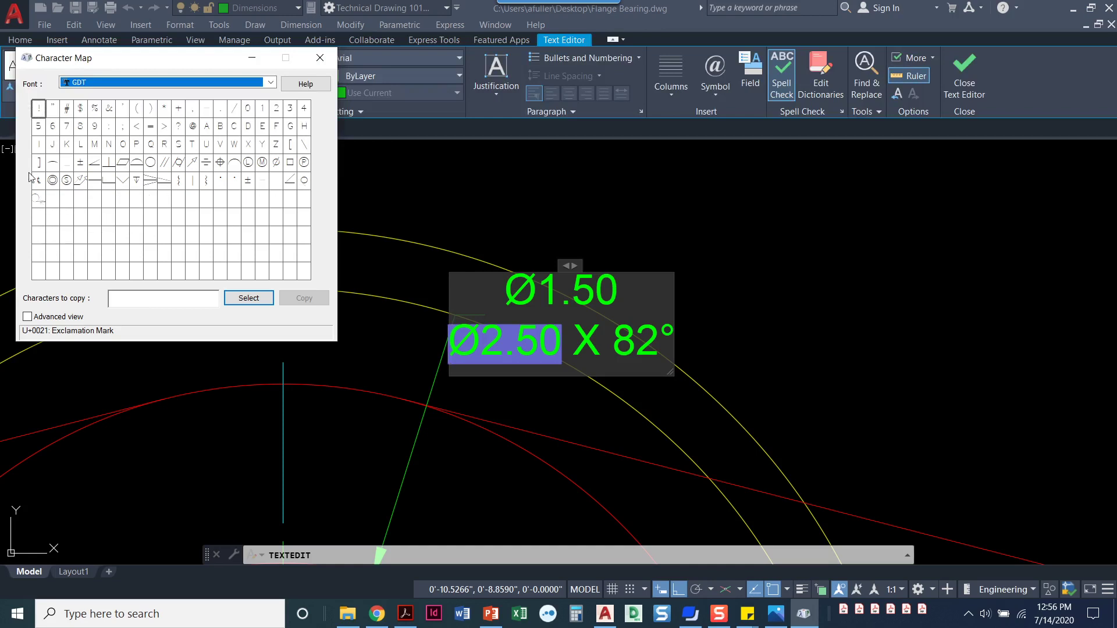
Select and copy the GDT countersink glyph, then return to the text before Ø2.50
click(38, 200)
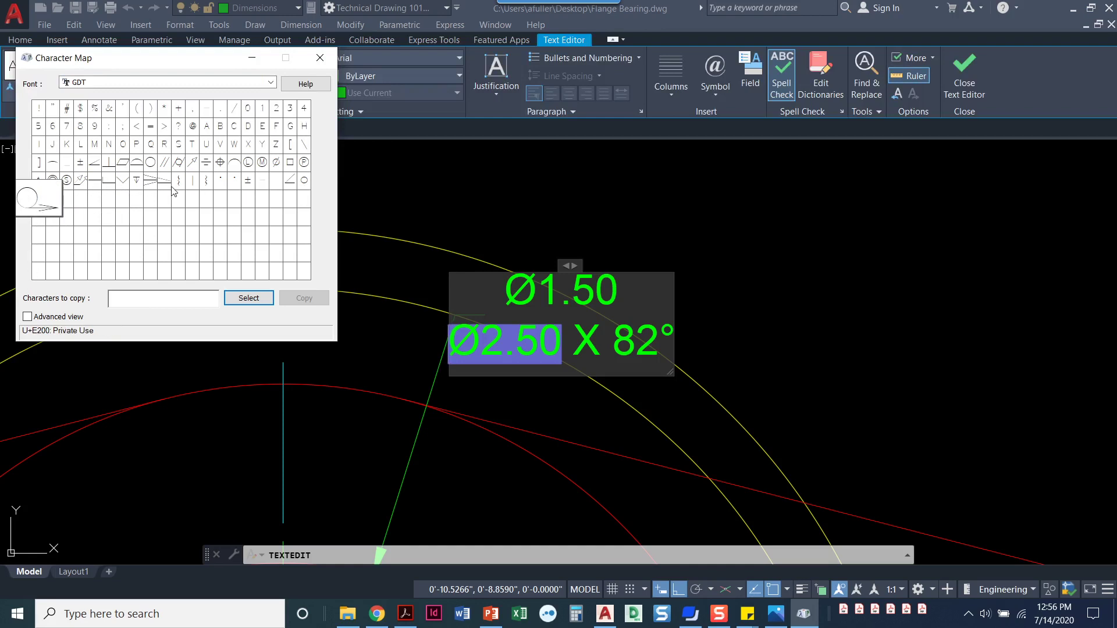
click(109, 185)
click(122, 181)
click(136, 181)
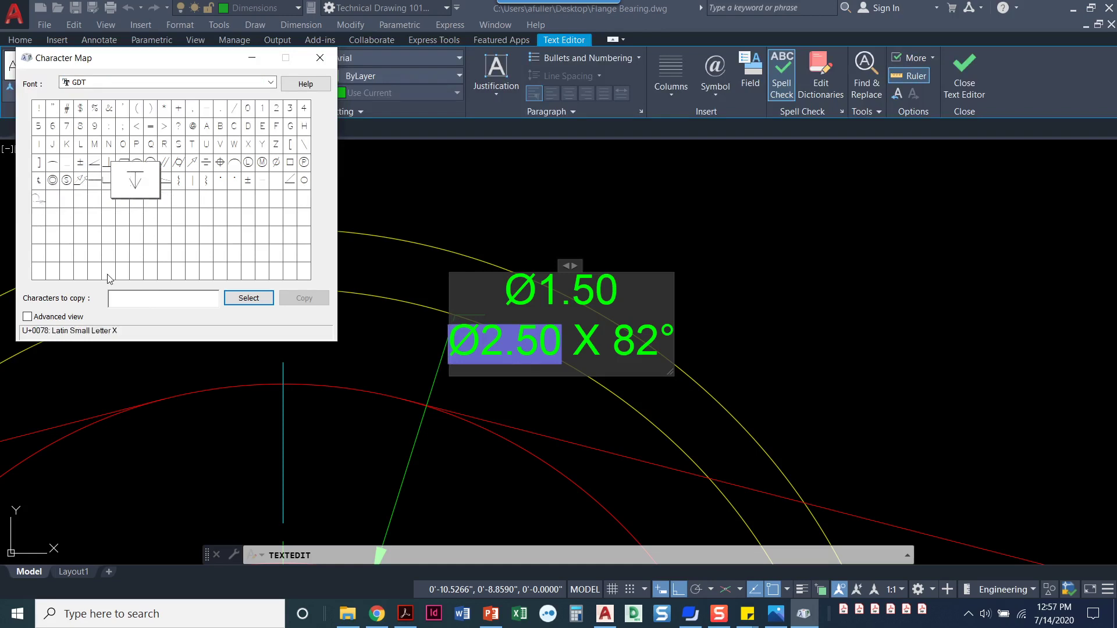
click(123, 187)
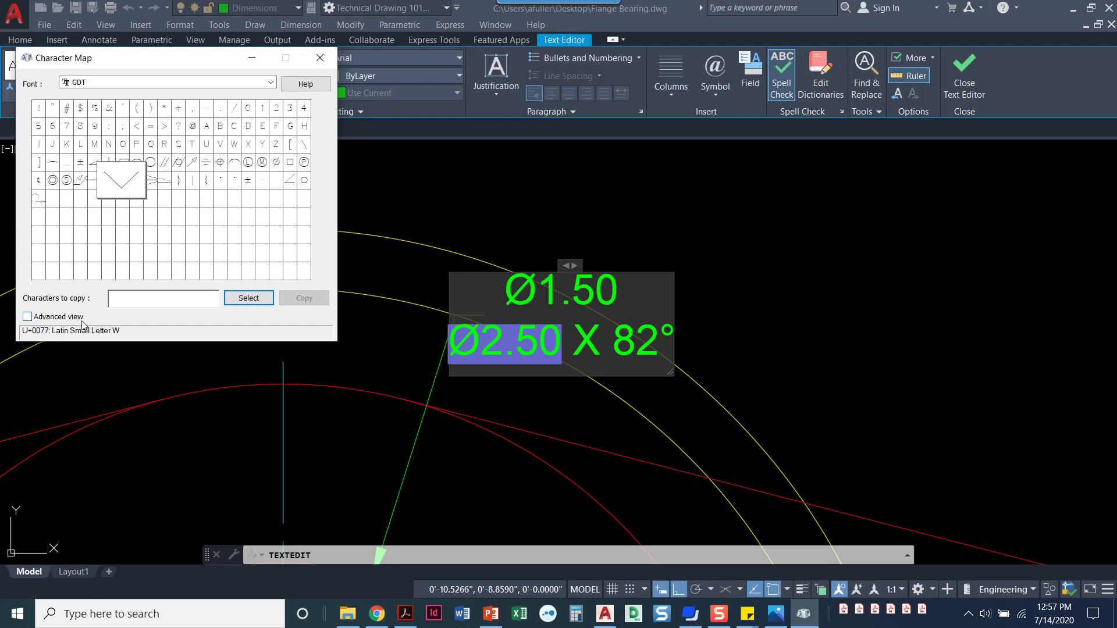
click(230, 299)
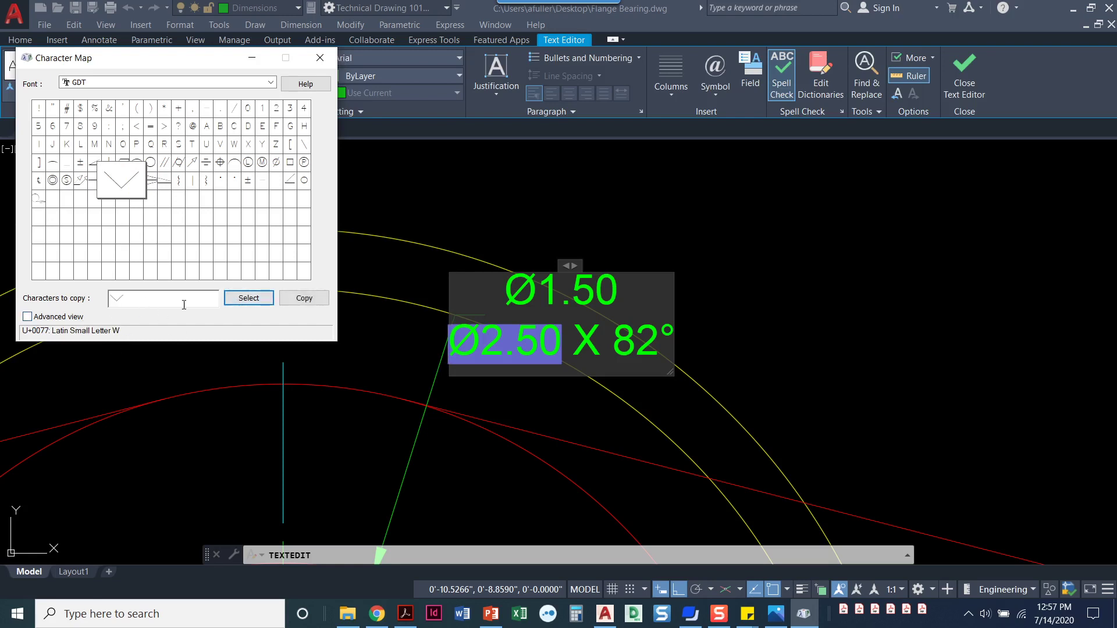
click(304, 298)
click(450, 350)
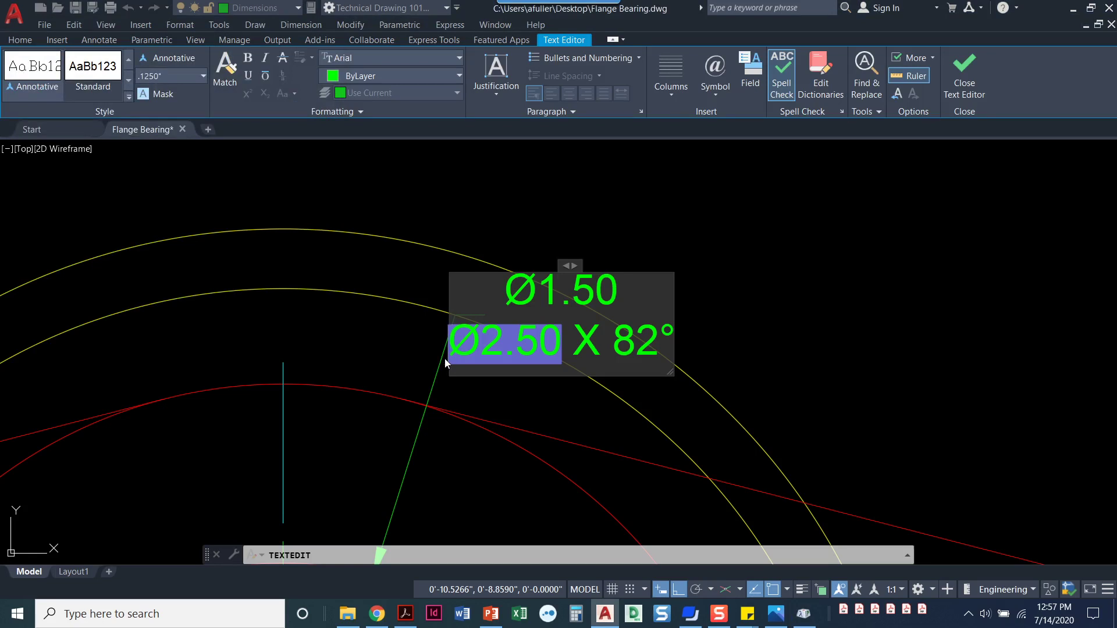
Paste the countersink symbol before Ø2.50 X 82°, close the text editor and zoom out
key(ctrl+v)
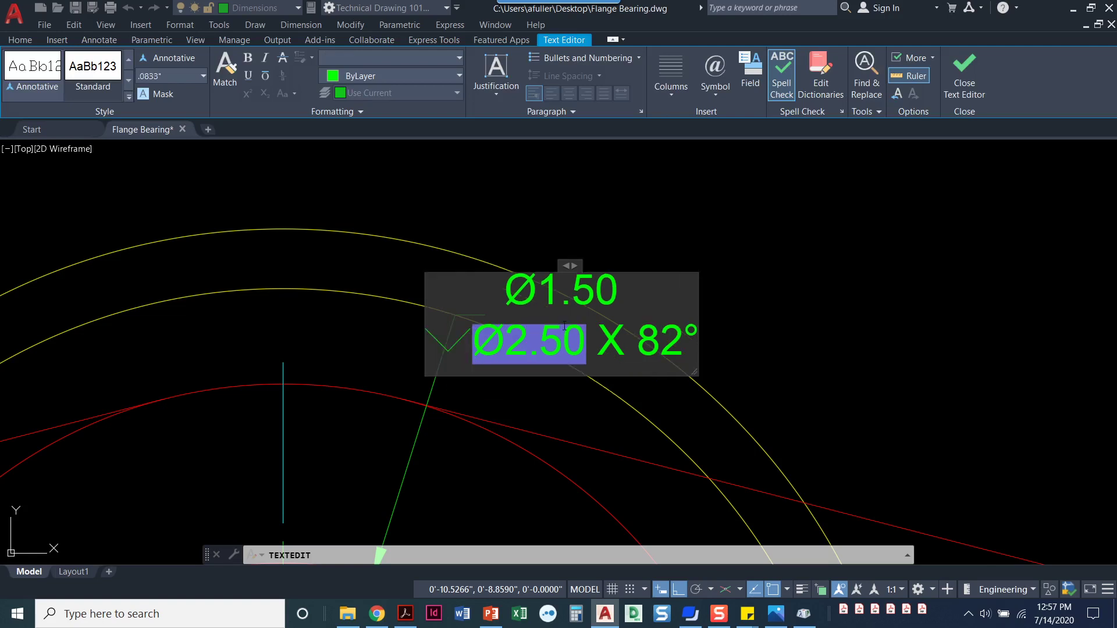
click(964, 82)
scroll(756, 352, down, 2)
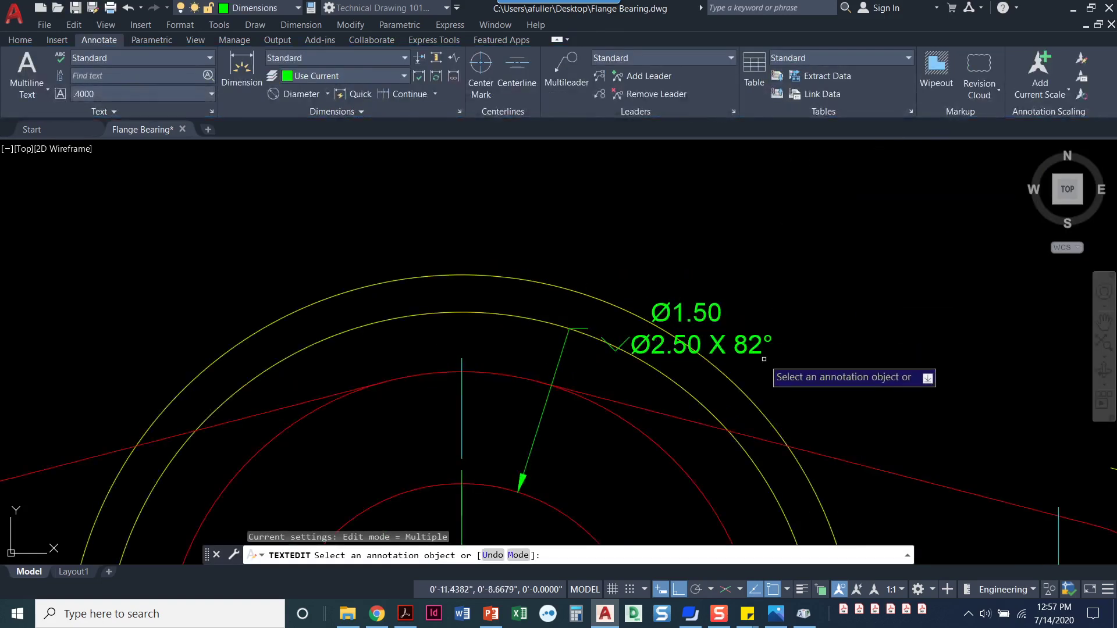
key(Escape)
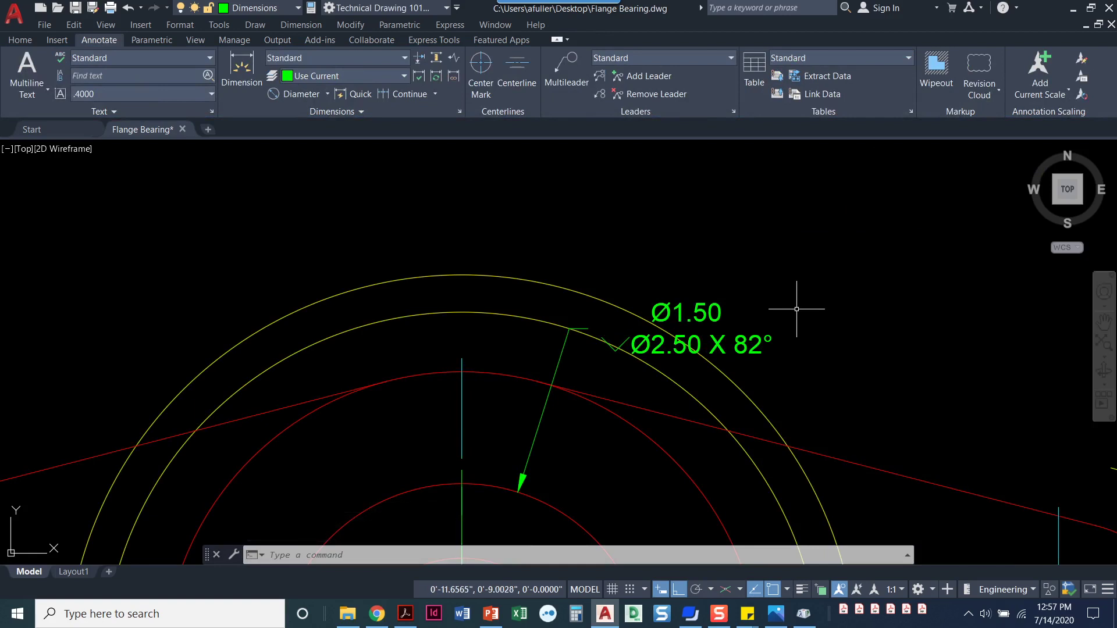
scroll(780, 361, down, 4)
scroll(681, 262, down, 3)
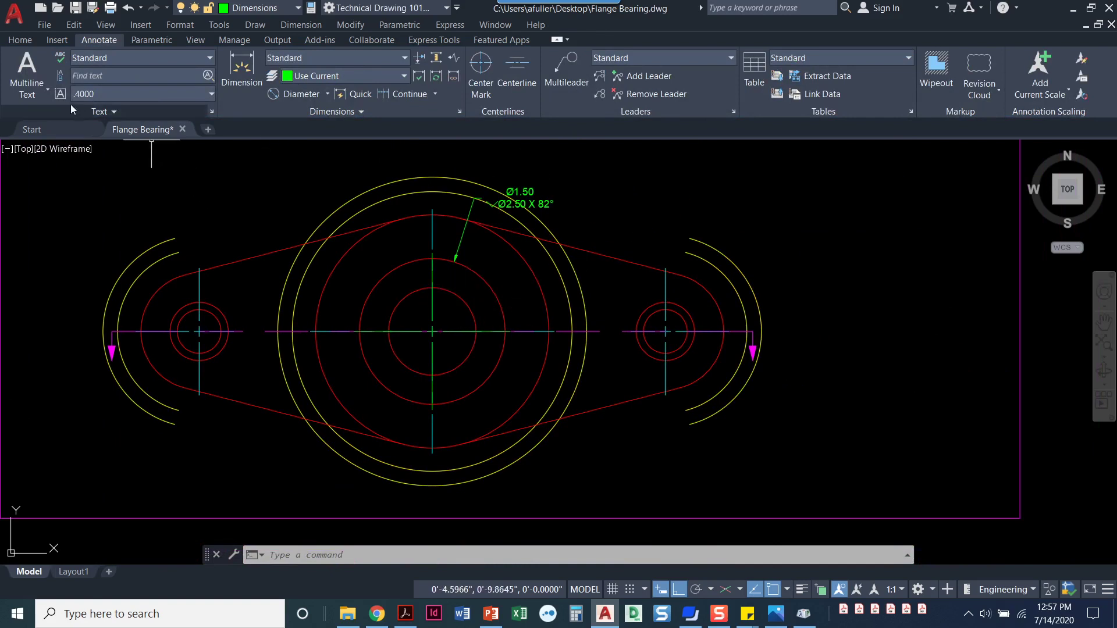
Place a Ø1.00 diameter dimension below-left of the left bolt hole and open its text
click(275, 95)
middle_drag(256, 362, 427, 378)
scroll(428, 378, up, 2)
click(424, 369)
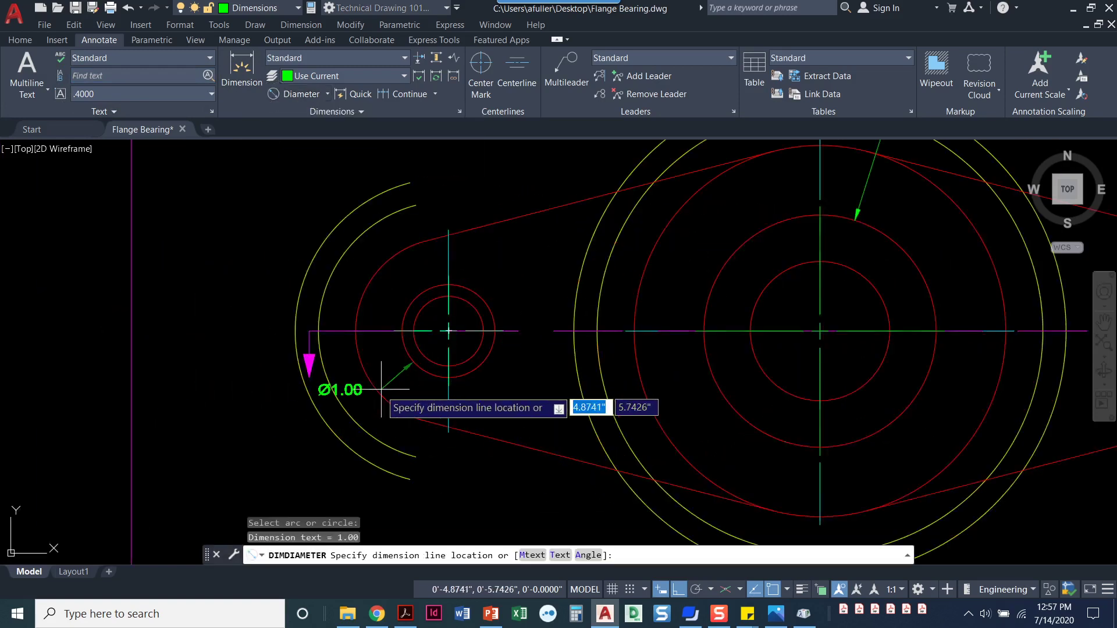
click(378, 441)
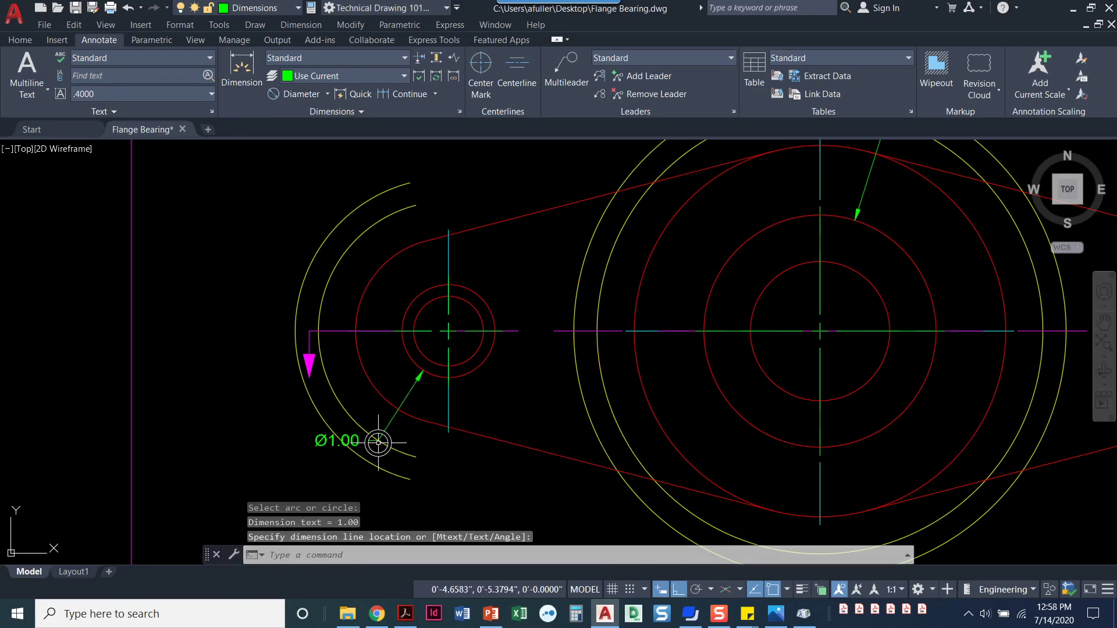
click(328, 443)
double_click(328, 444)
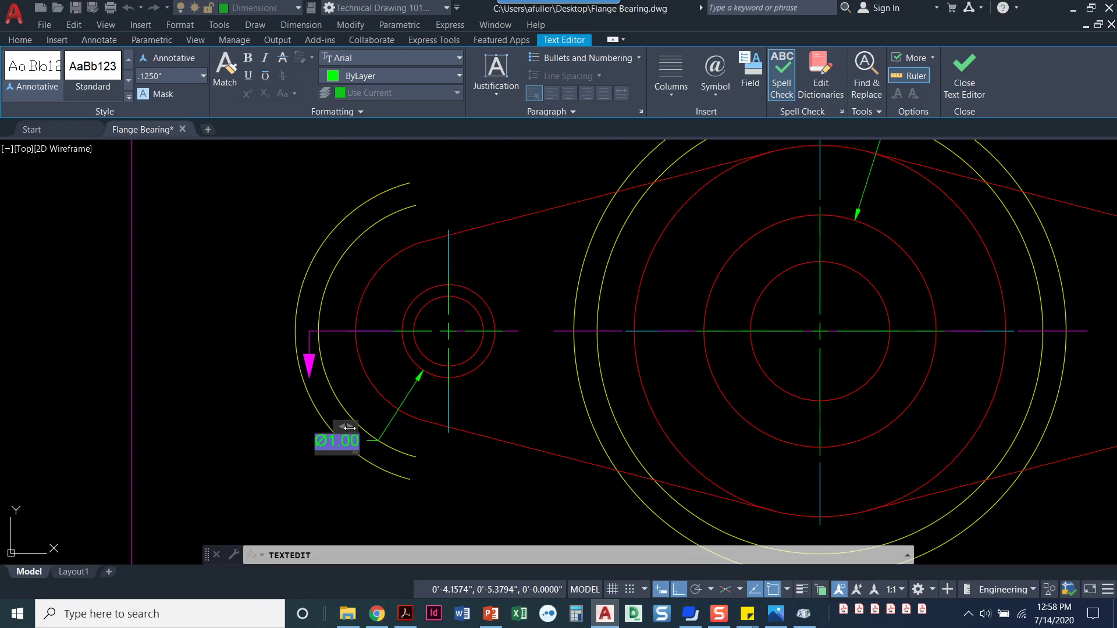
Add '2 X Ø.75' above Ø1.00 and '.125' on a new line below it
scroll(304, 448, up, 4)
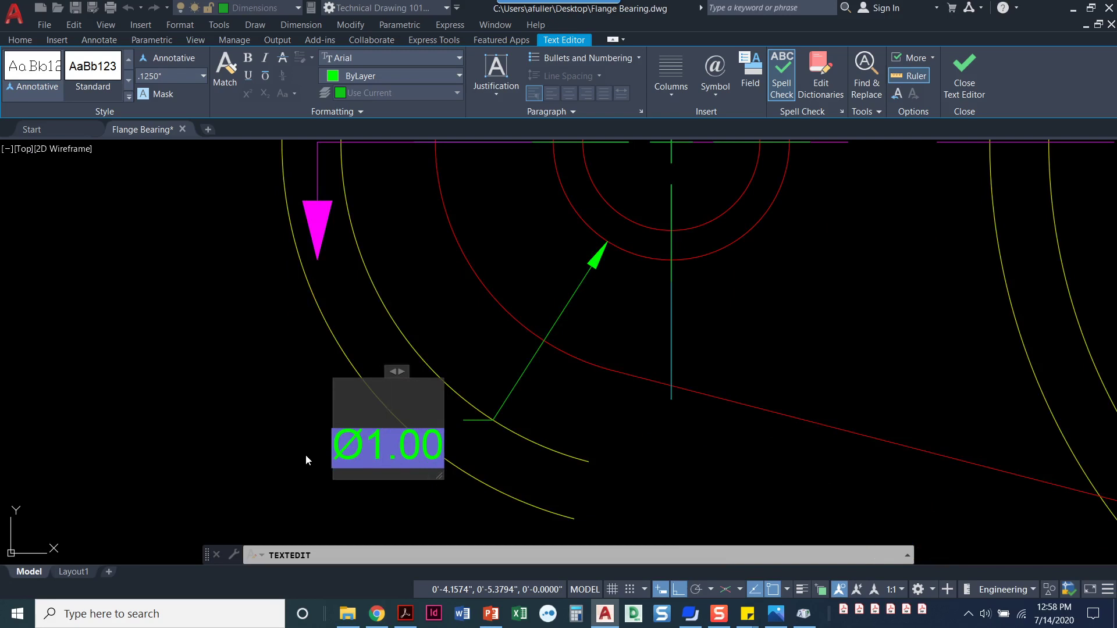
text(2 X)
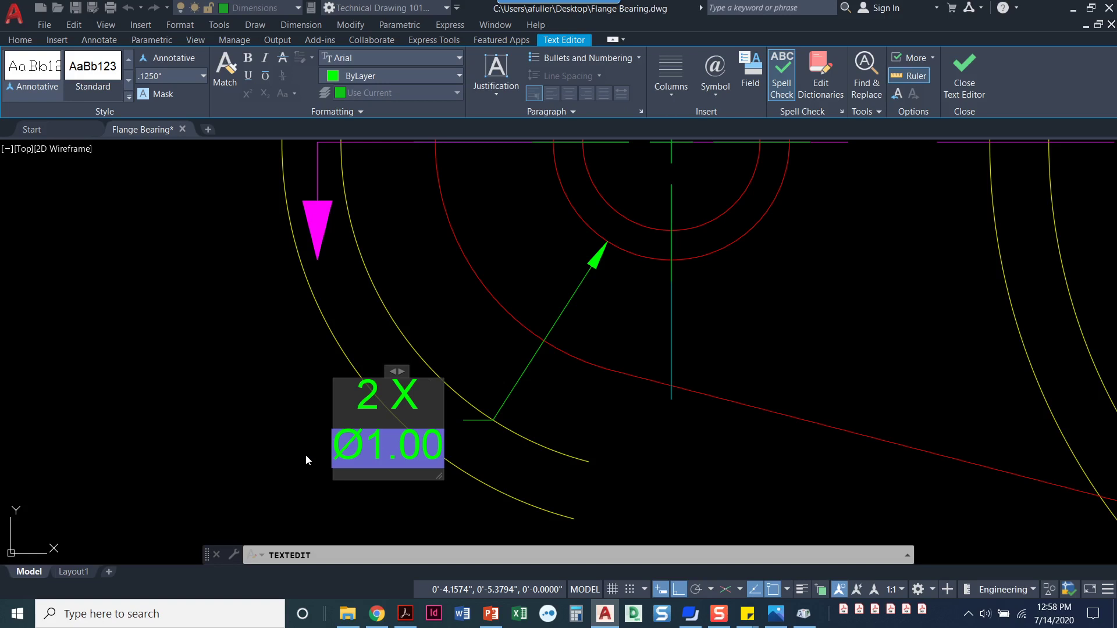
text(%%c)
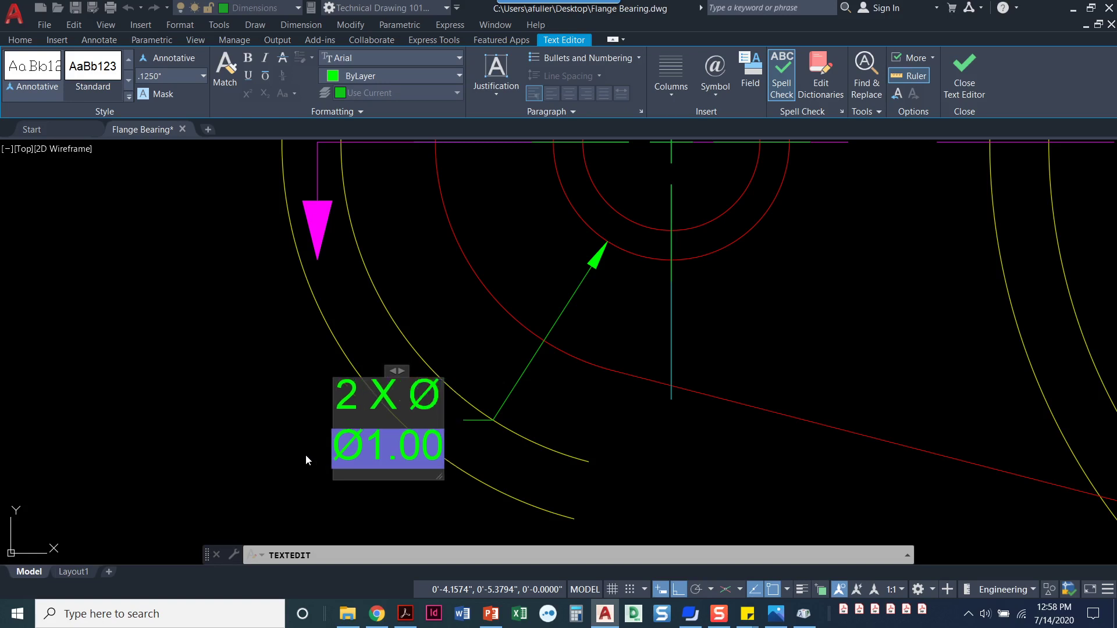
text(.75)
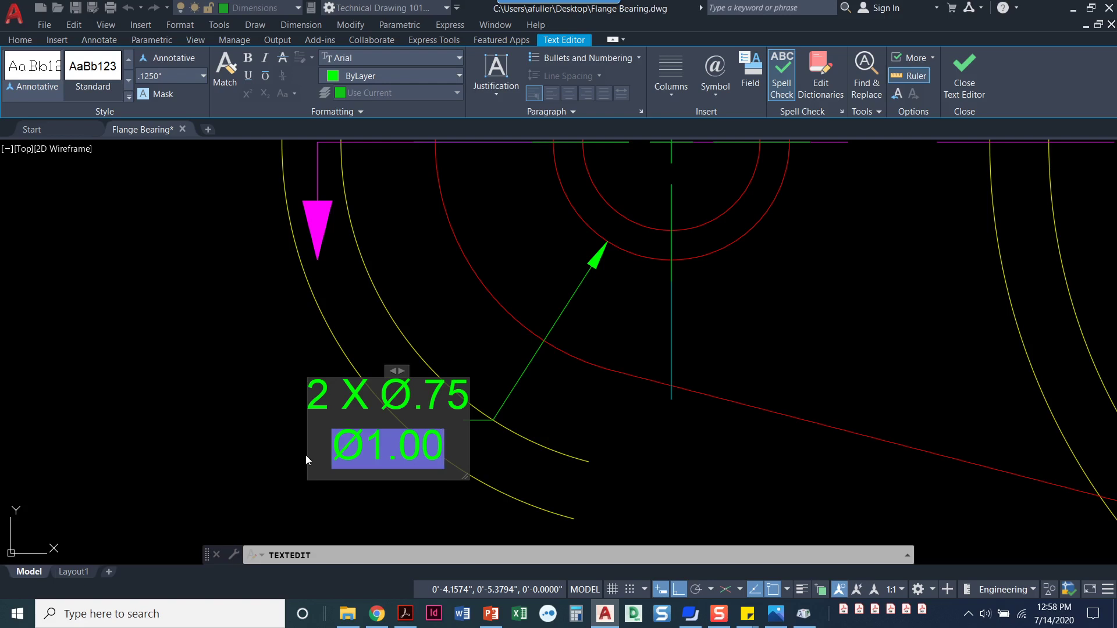
key(Return)
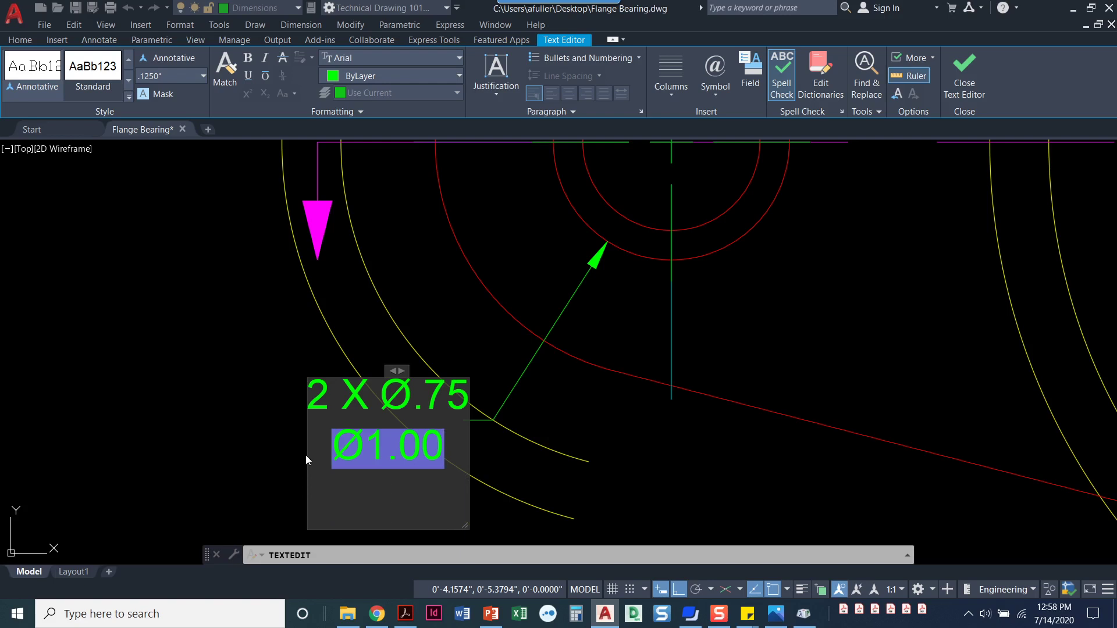
text(.)
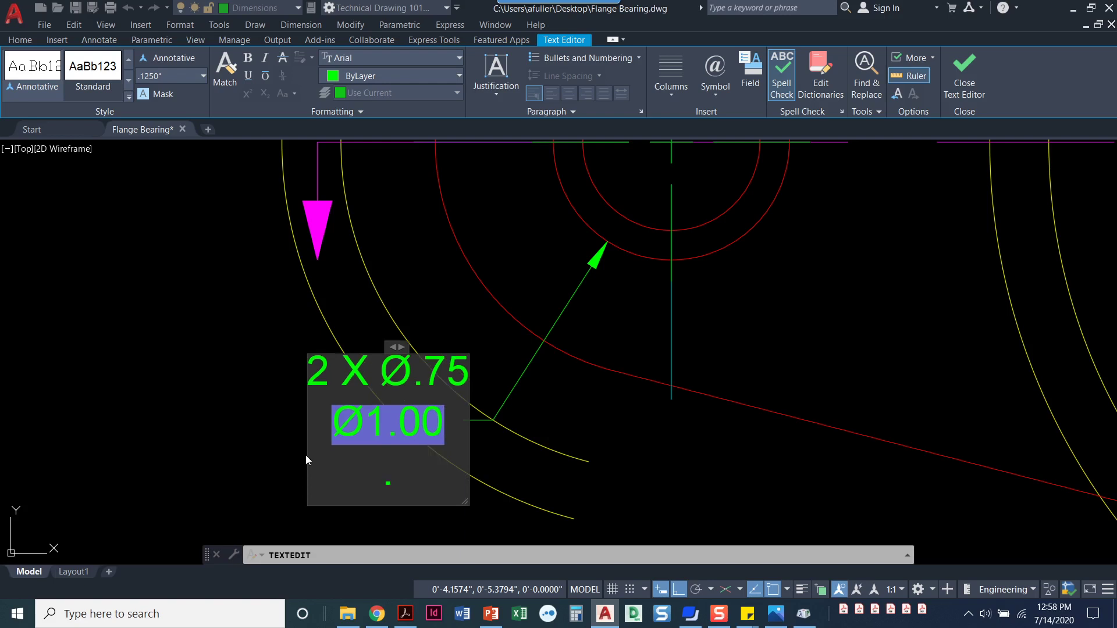
text(125)
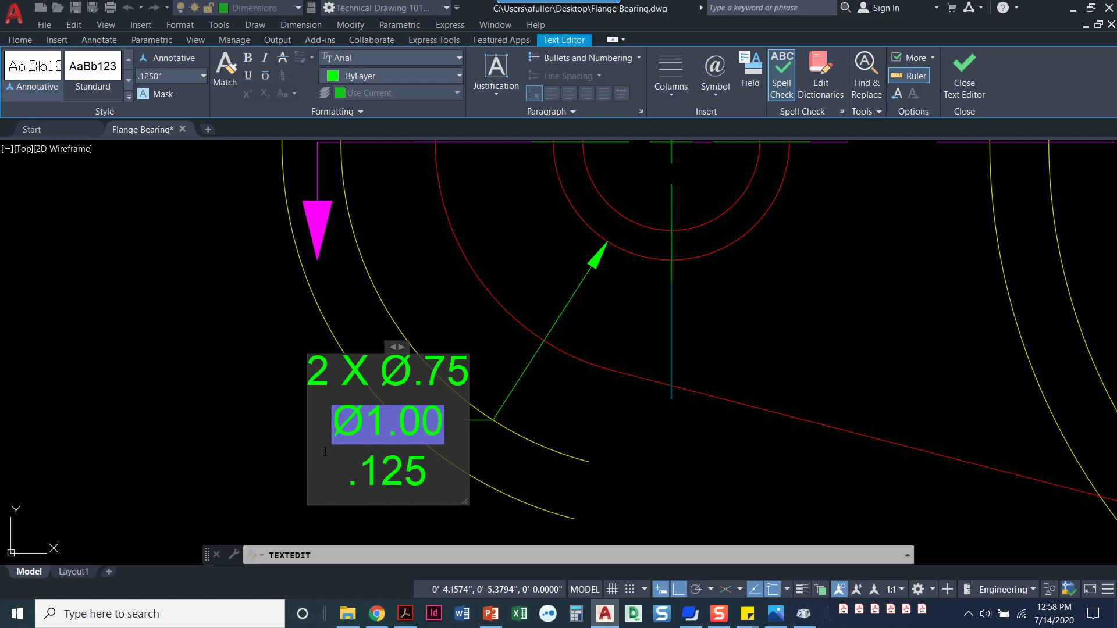
click(715, 92)
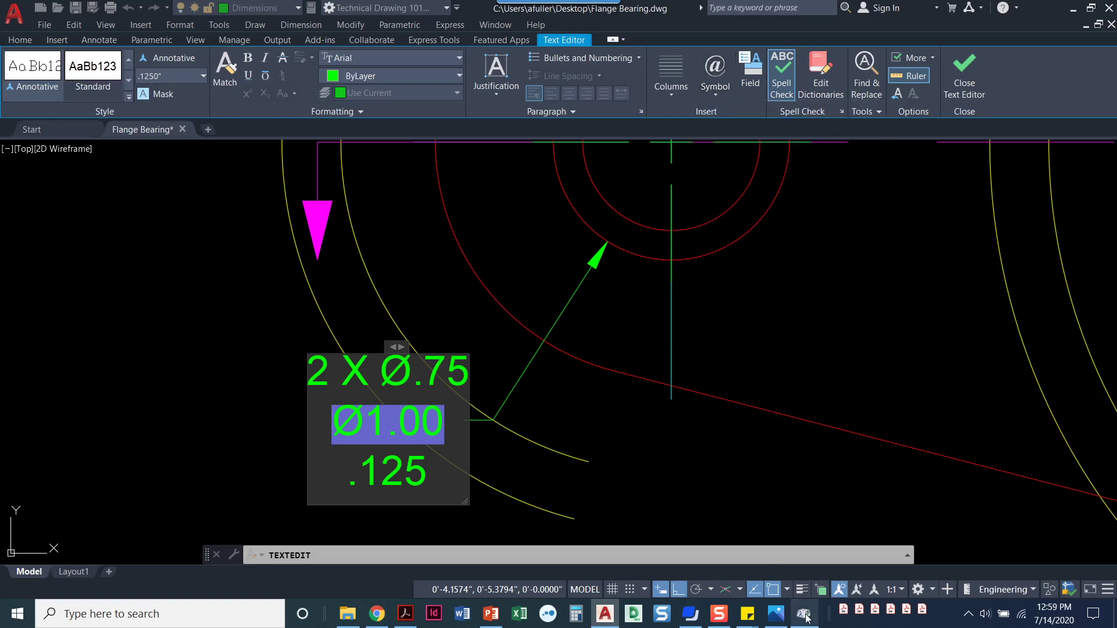
mouse_move(806, 621)
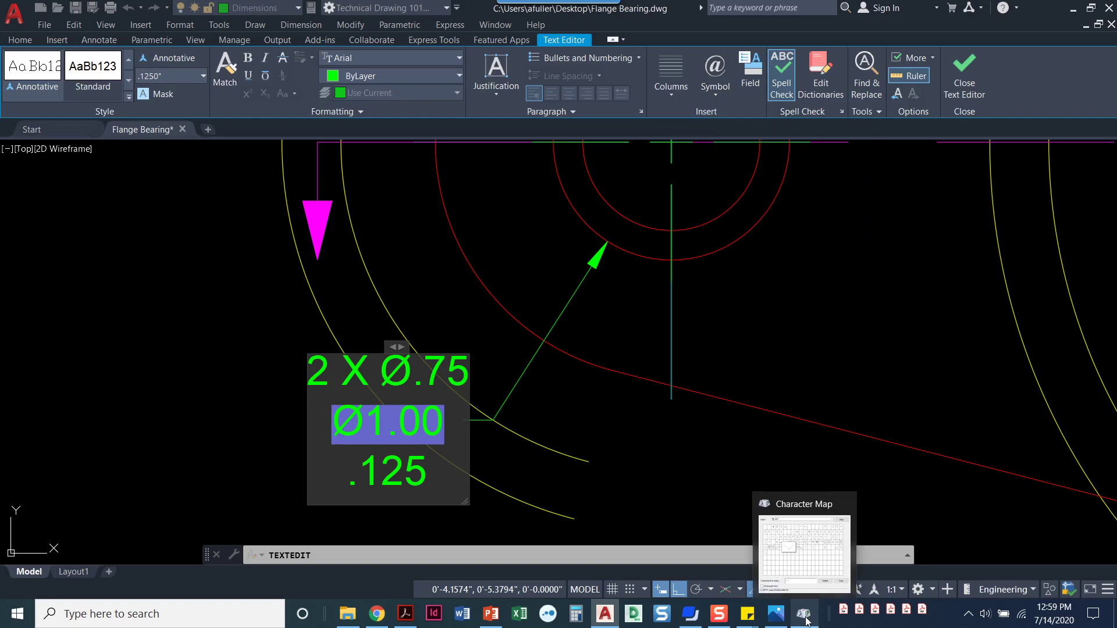
Copy the GDT counterbore symbol from Character Map and paste it before Ø1.00 in the callout
click(806, 622)
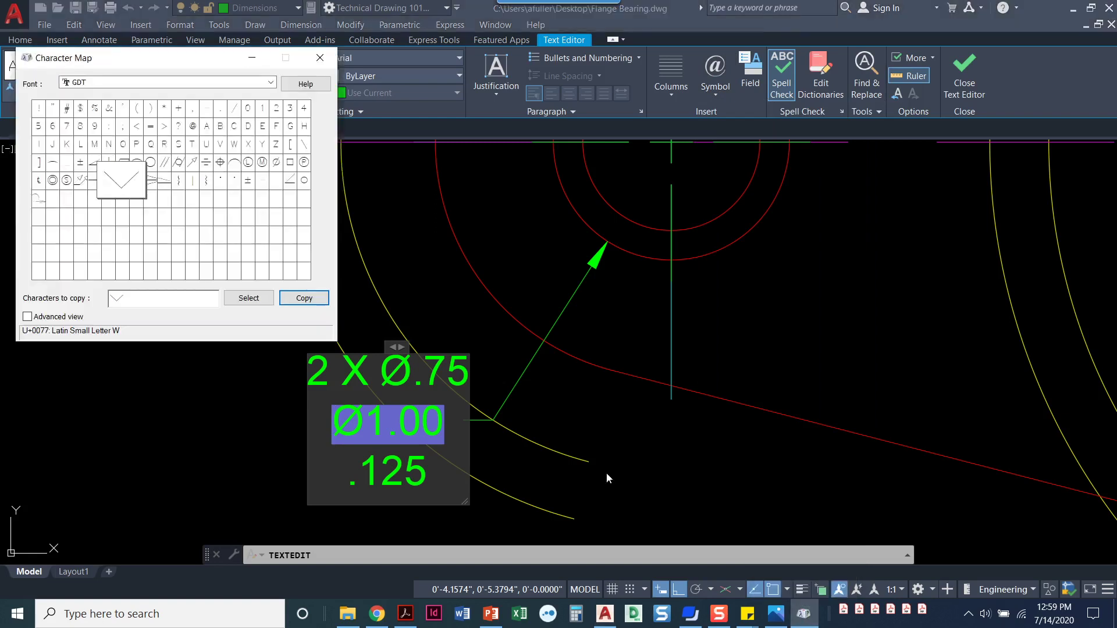
click(173, 298)
key(BackSpace)
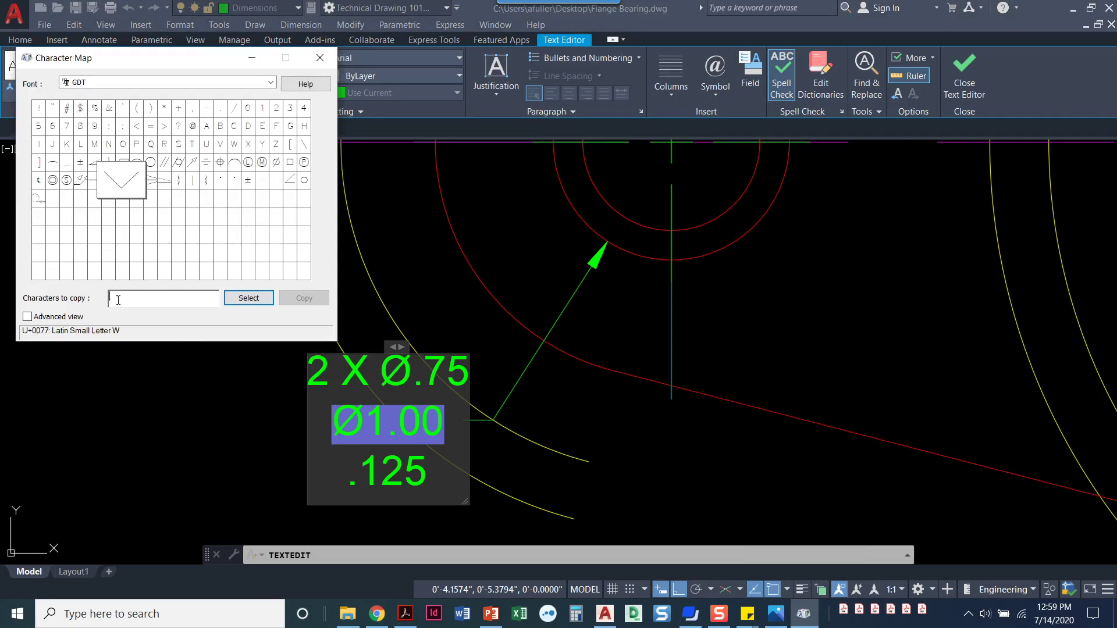
click(109, 181)
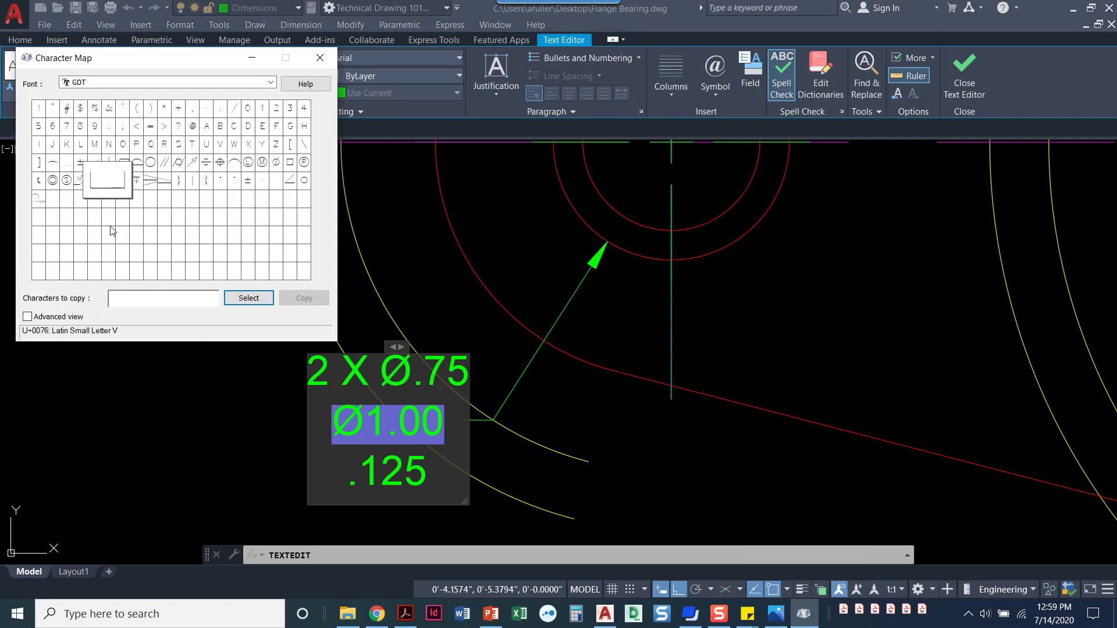
click(242, 299)
click(305, 299)
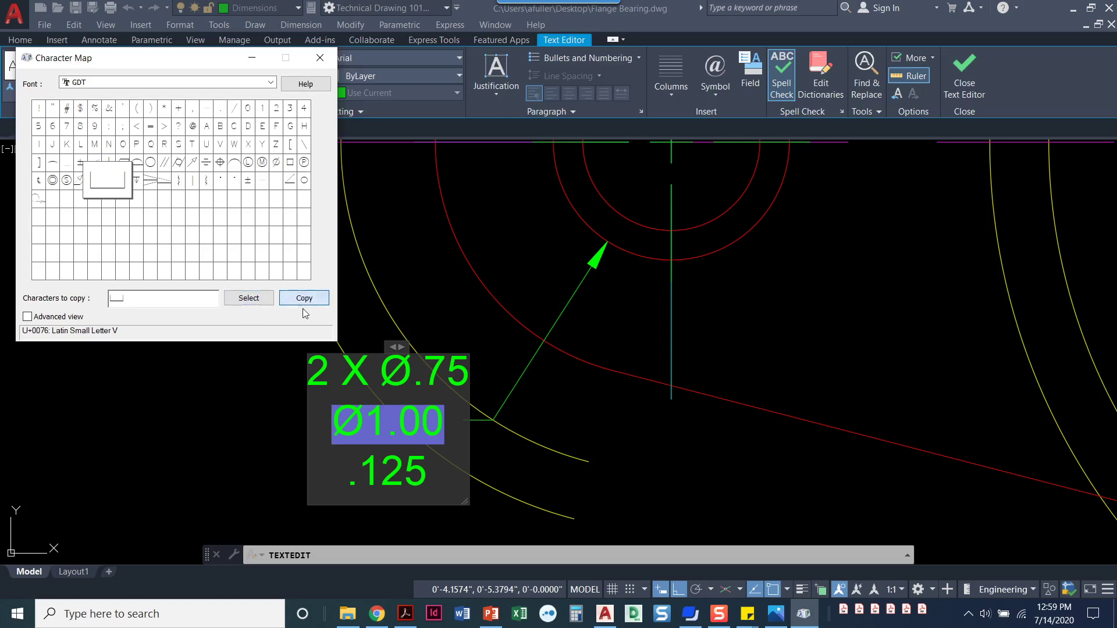
click(324, 415)
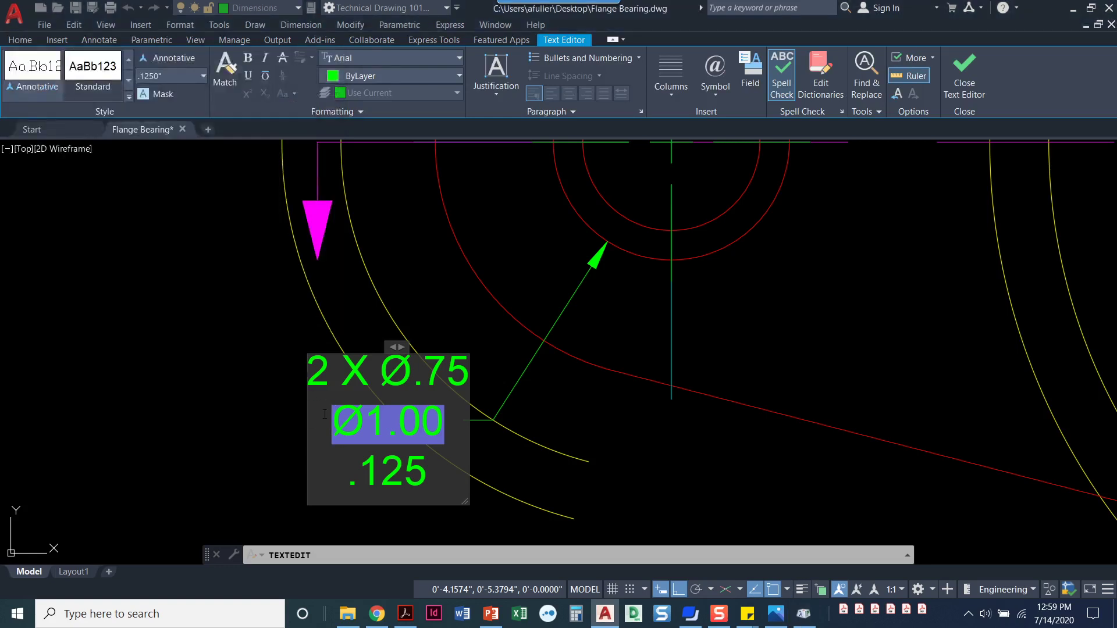
key(ctrl+v)
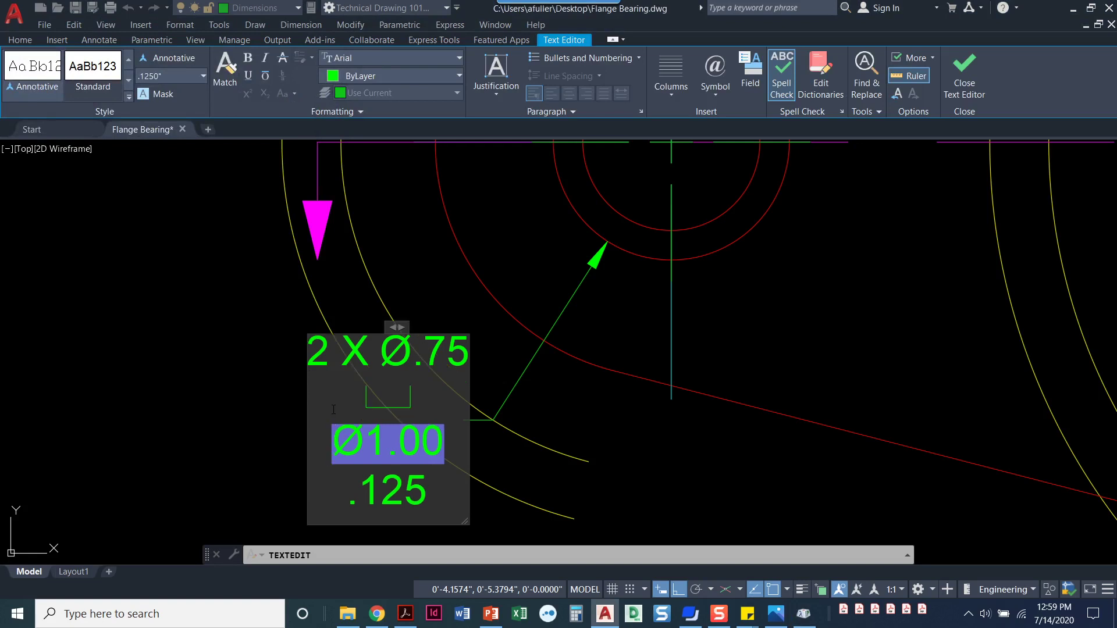
key(BackSpace)
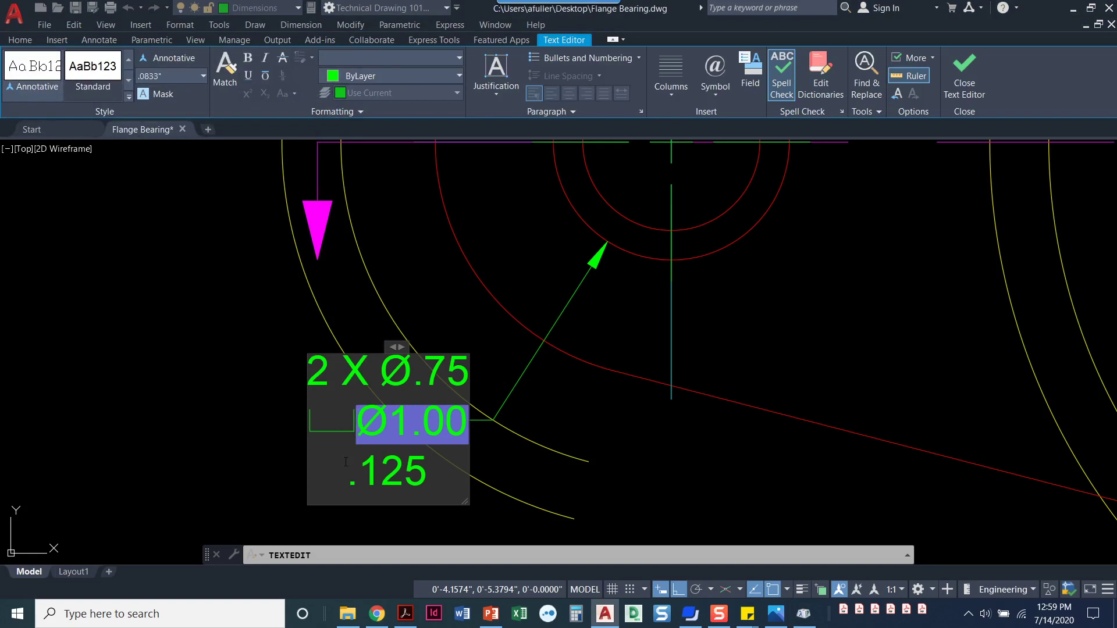
Copy the GDT depth symbol and paste it at the start of the .125 line
click(346, 474)
click(803, 614)
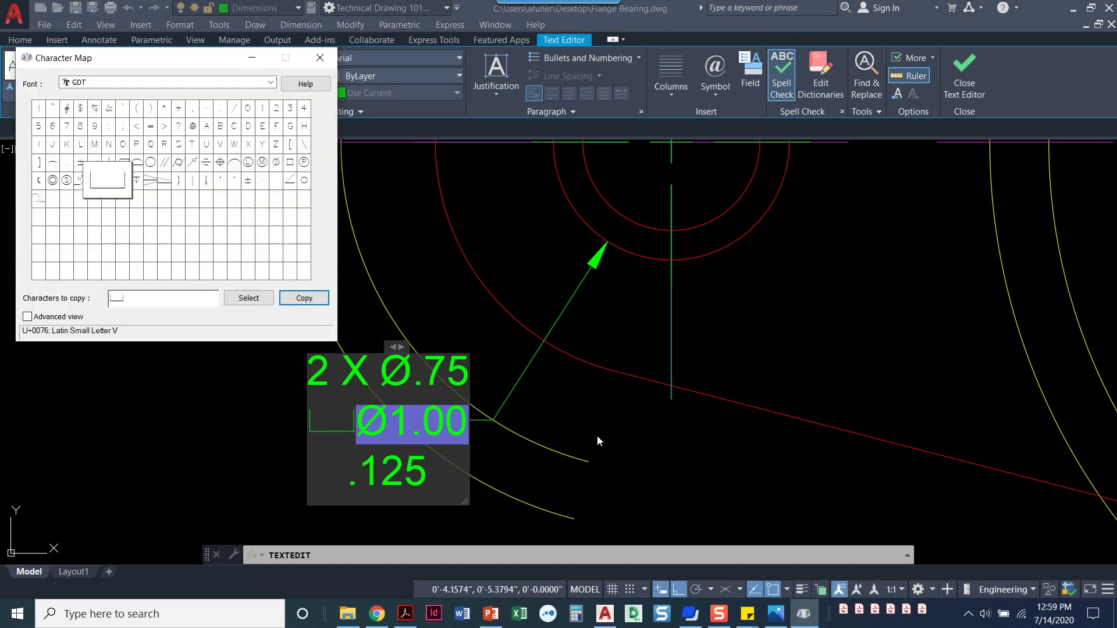
click(147, 295)
key(BackSpace)
click(136, 185)
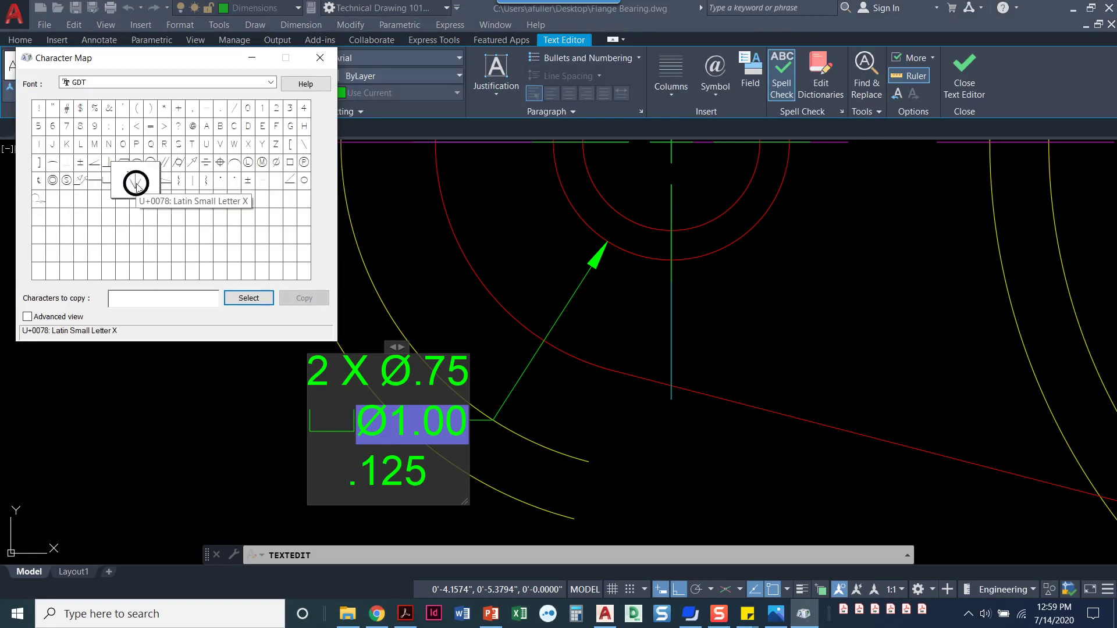
click(245, 298)
click(301, 299)
click(338, 467)
key(ctrl+v)
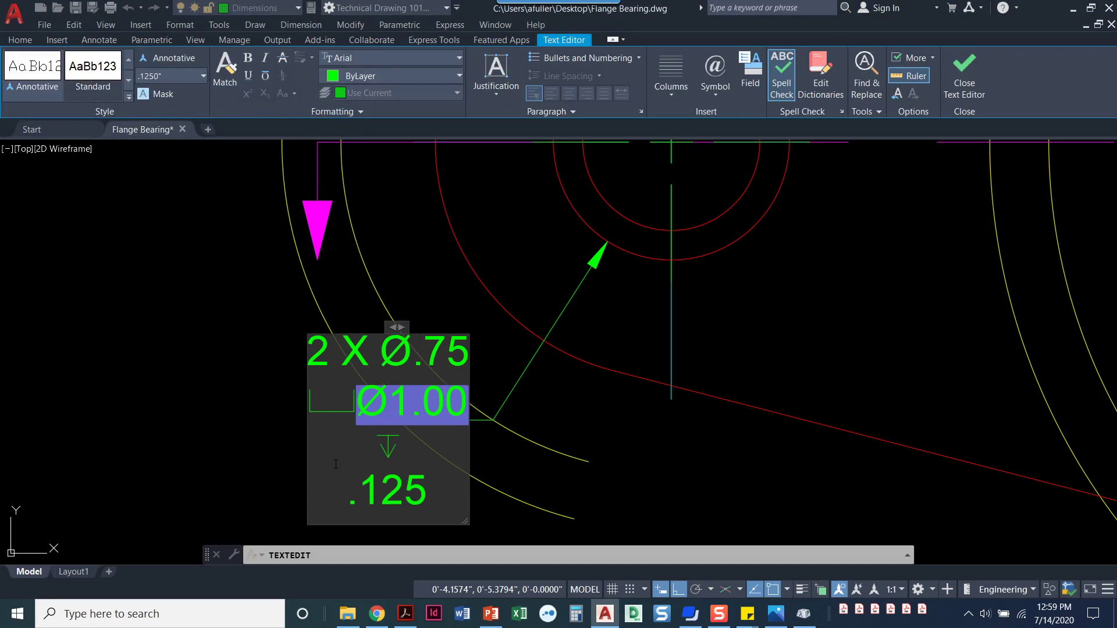
key(BackSpace)
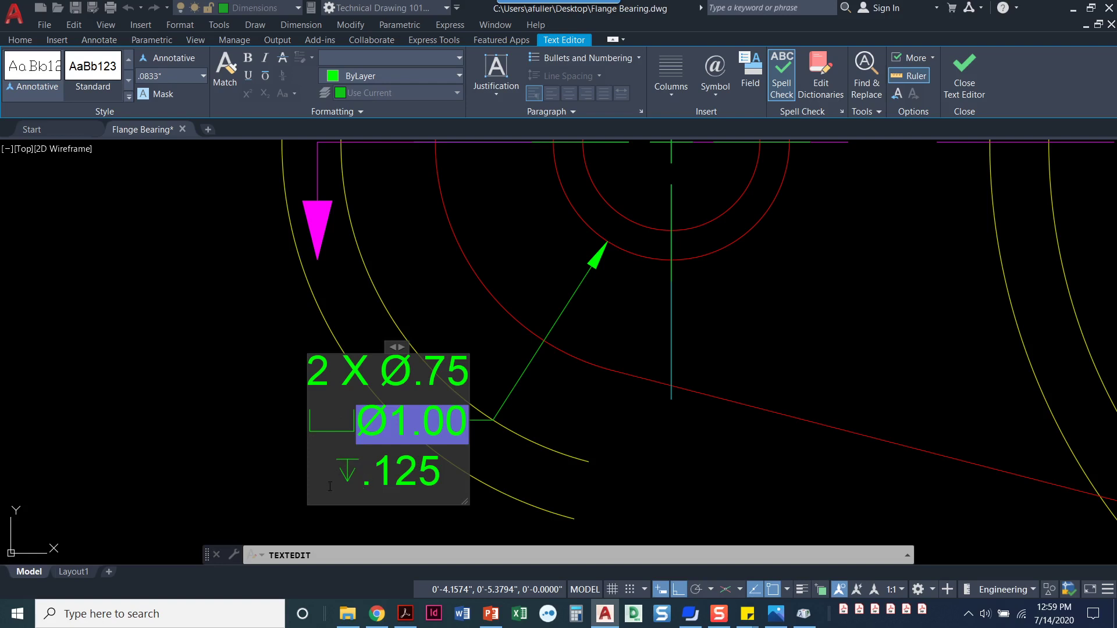
Restore .125 after the depth symbol and close the text editor on the three-line callout
text(.125)
click(980, 103)
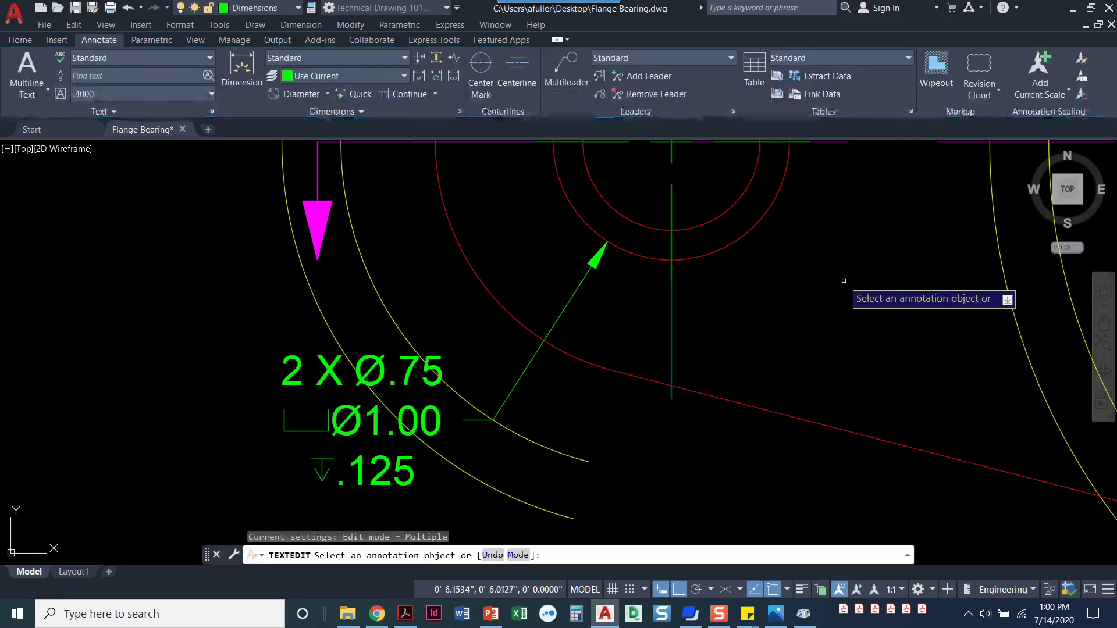
scroll(851, 259, down, 4)
mouse_move(799, 324)
middle_down()
mouse_move(419, 394)
mouse_move(262, 377)
middle_up()
key(Return)
scroll(464, 379, down, 2)
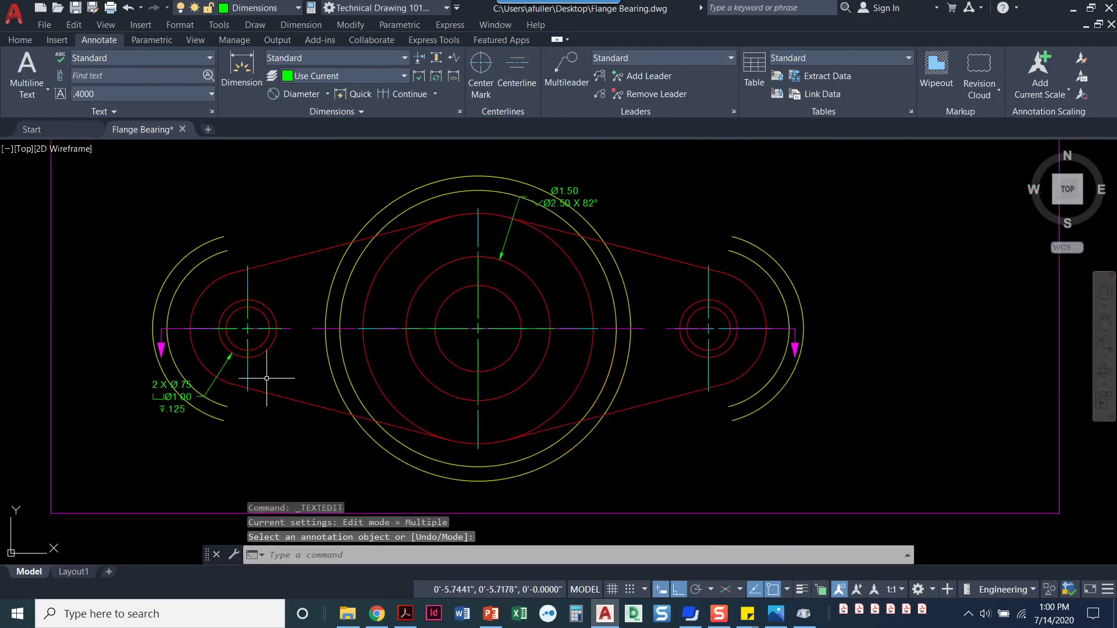
click(328, 95)
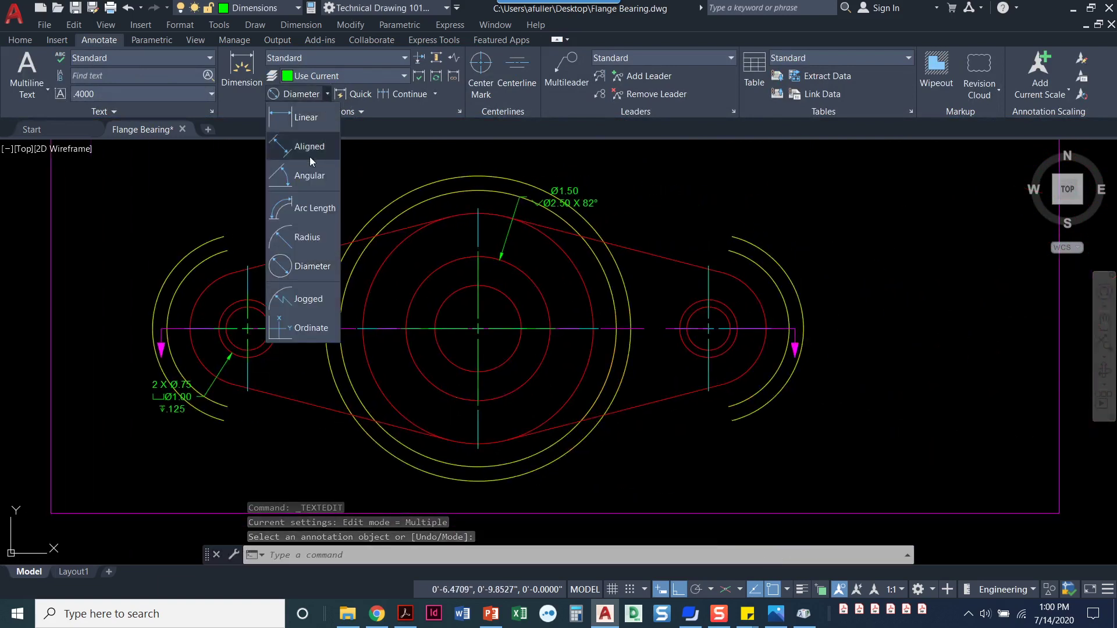
Add an R1.00 radius dimension to the arc around the right bolt hole, placed beside the lug
click(310, 243)
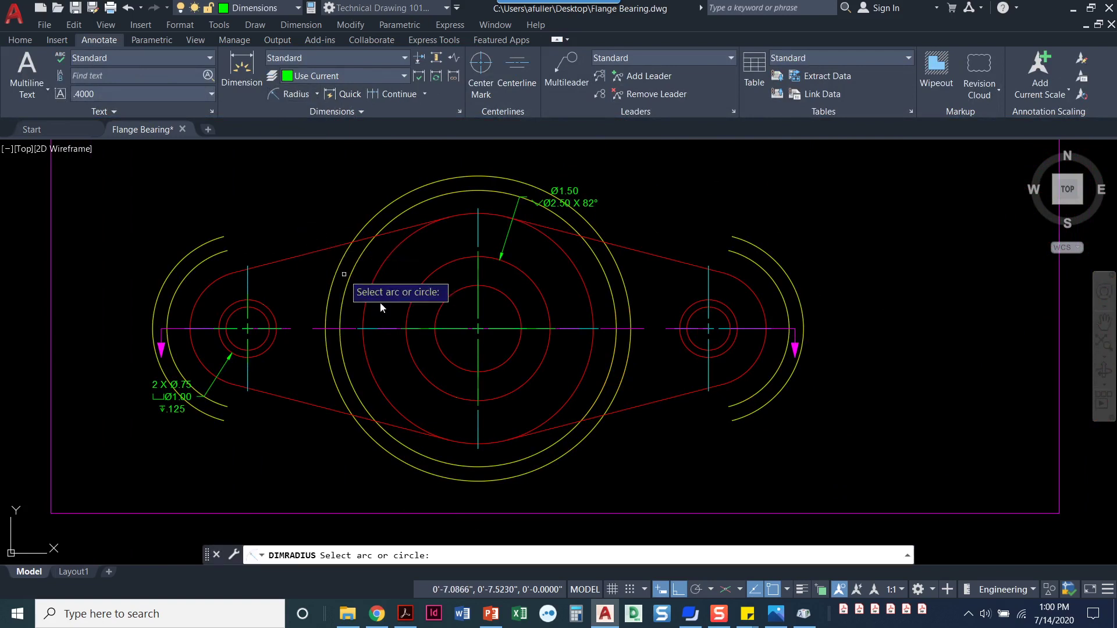
click(748, 373)
scroll(763, 384, up, 4)
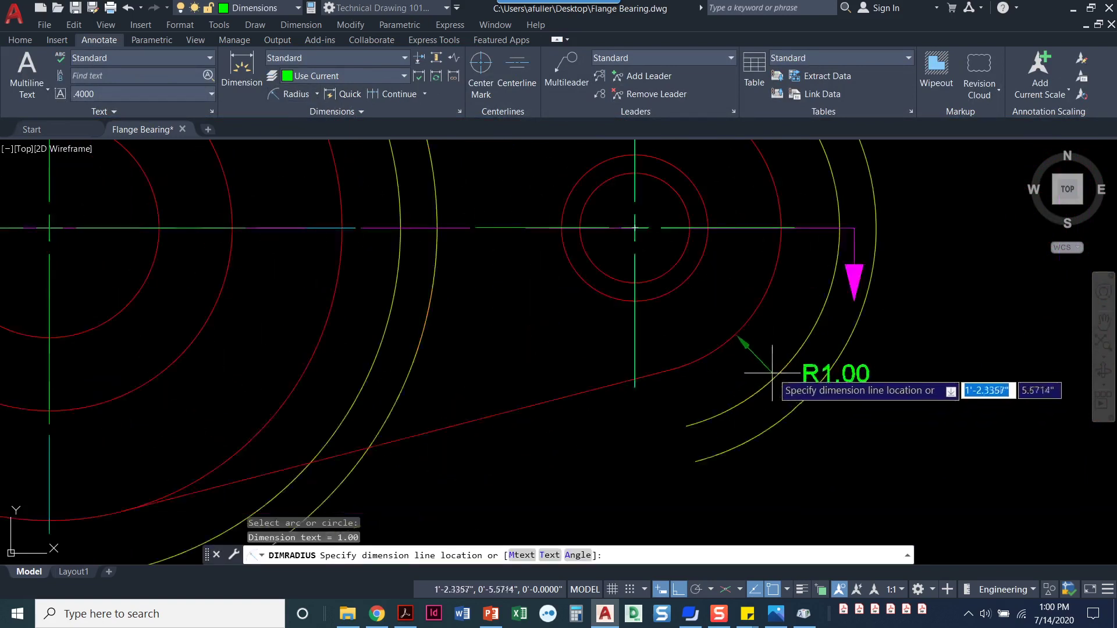
click(780, 369)
scroll(714, 401, down, 2)
scroll(713, 400, down, 3)
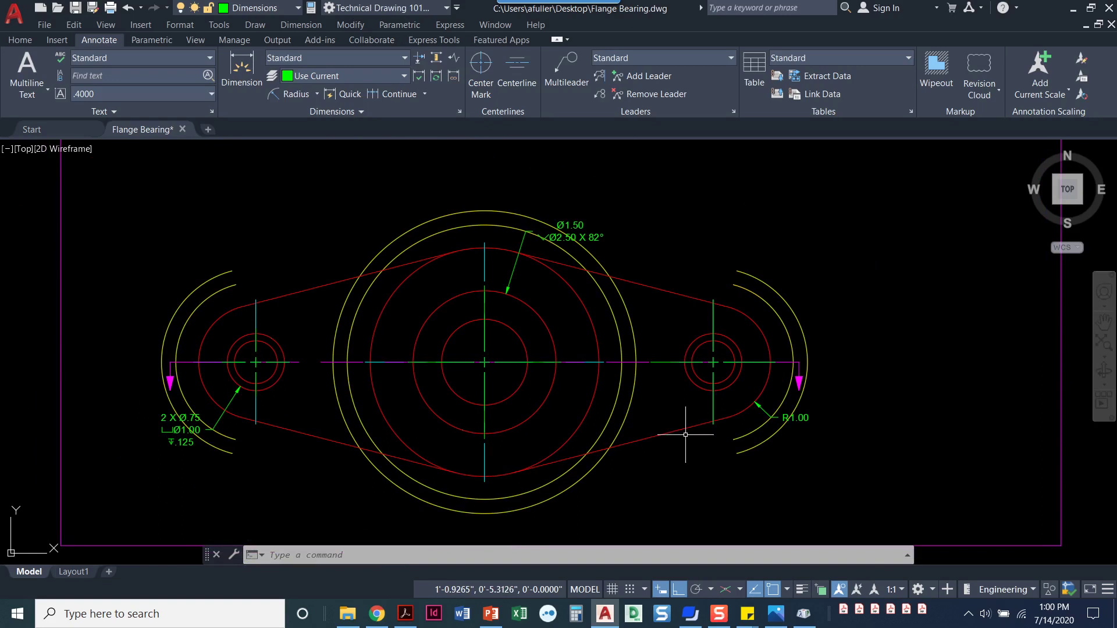
scroll(686, 435, up, 2)
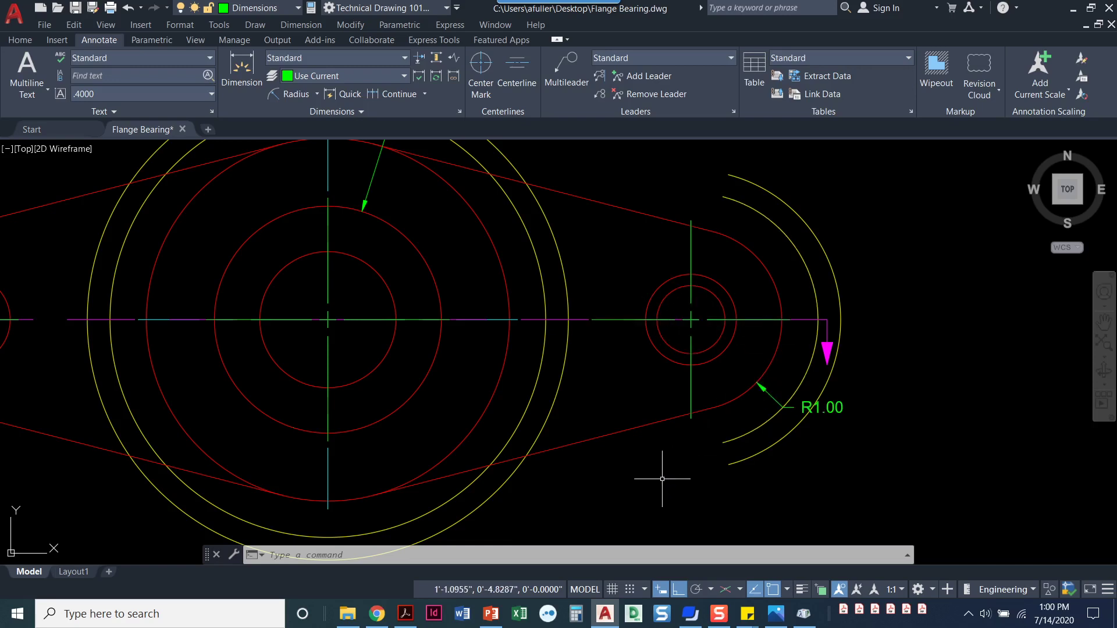
scroll(589, 452, down, 2)
mouse_move(589, 452)
middle_down()
mouse_move(559, 469)
mouse_move(567, 462)
middle_up()
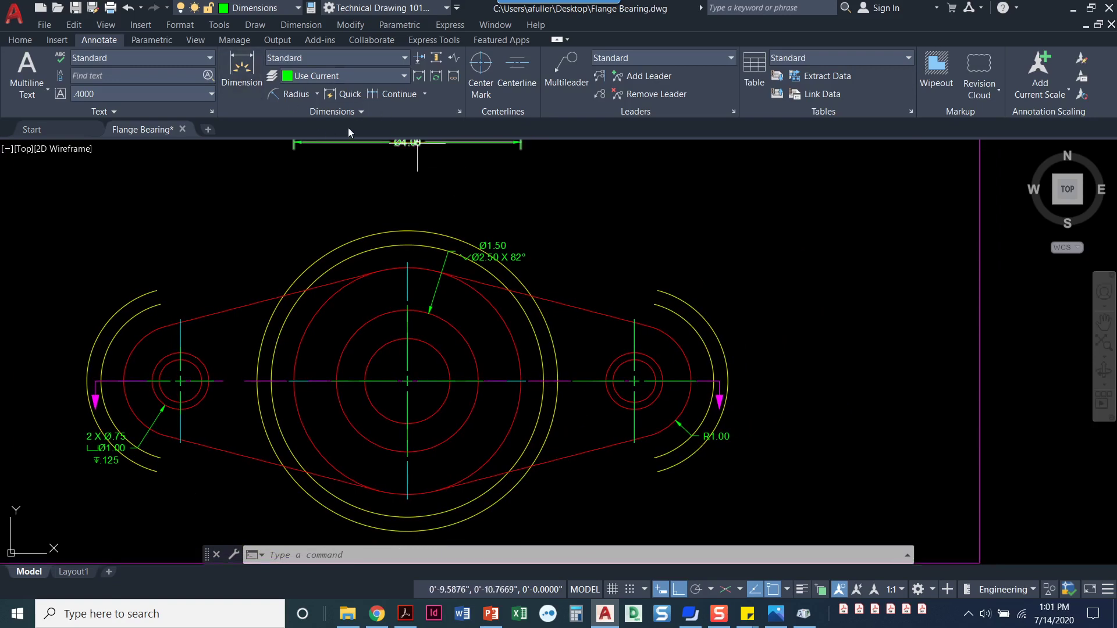
Create the ASME Y14.5 LARGE RADII dimension style with Fit set to move text outside first
click(459, 111)
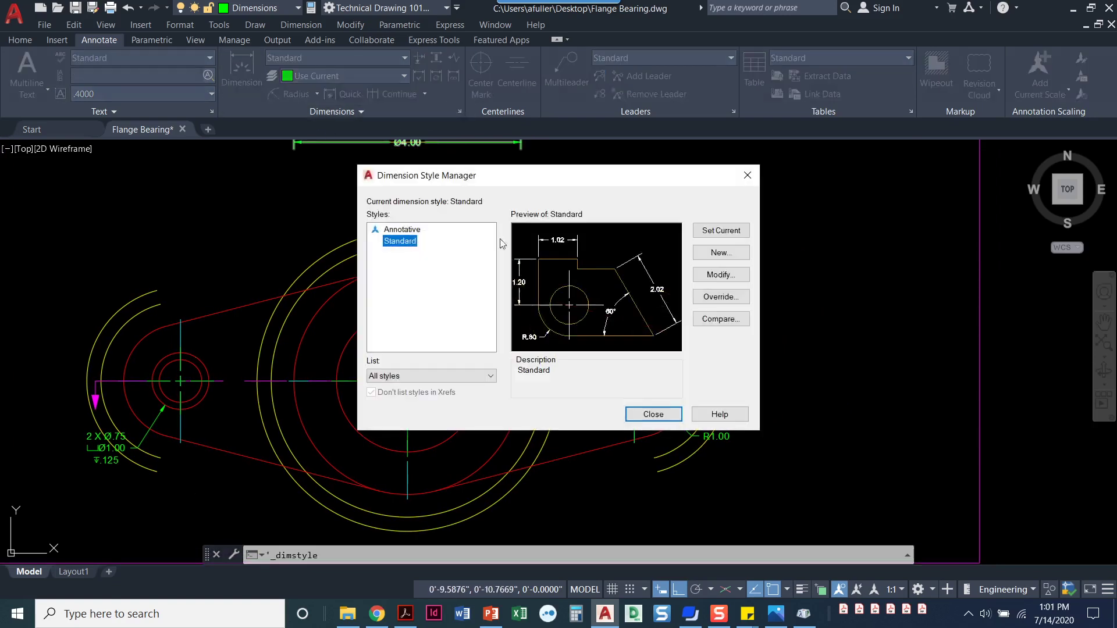
click(729, 261)
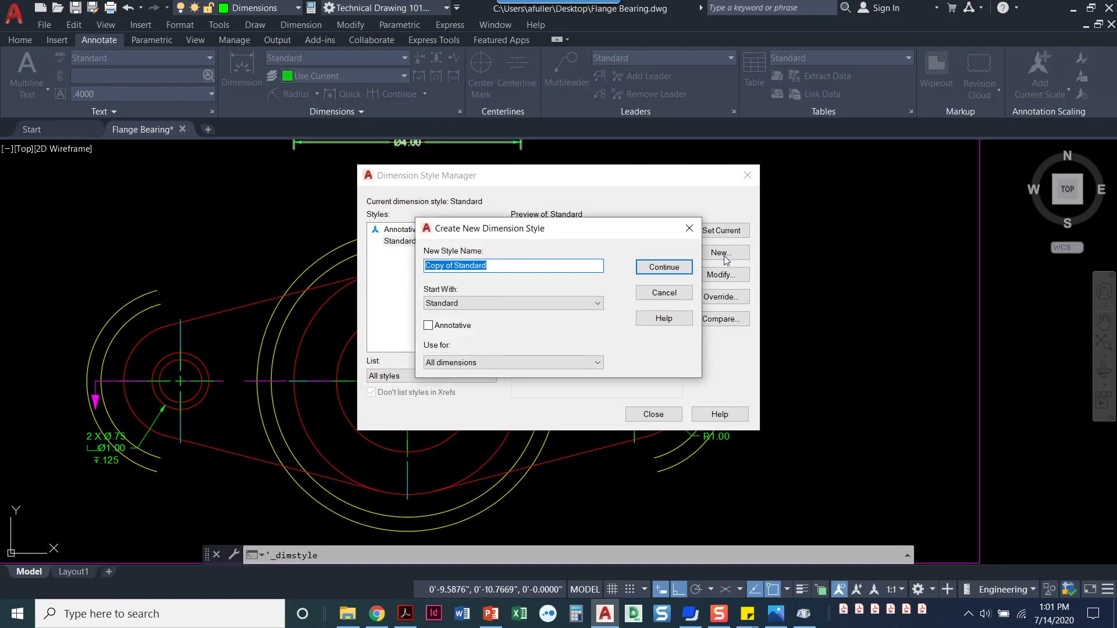
text(a)
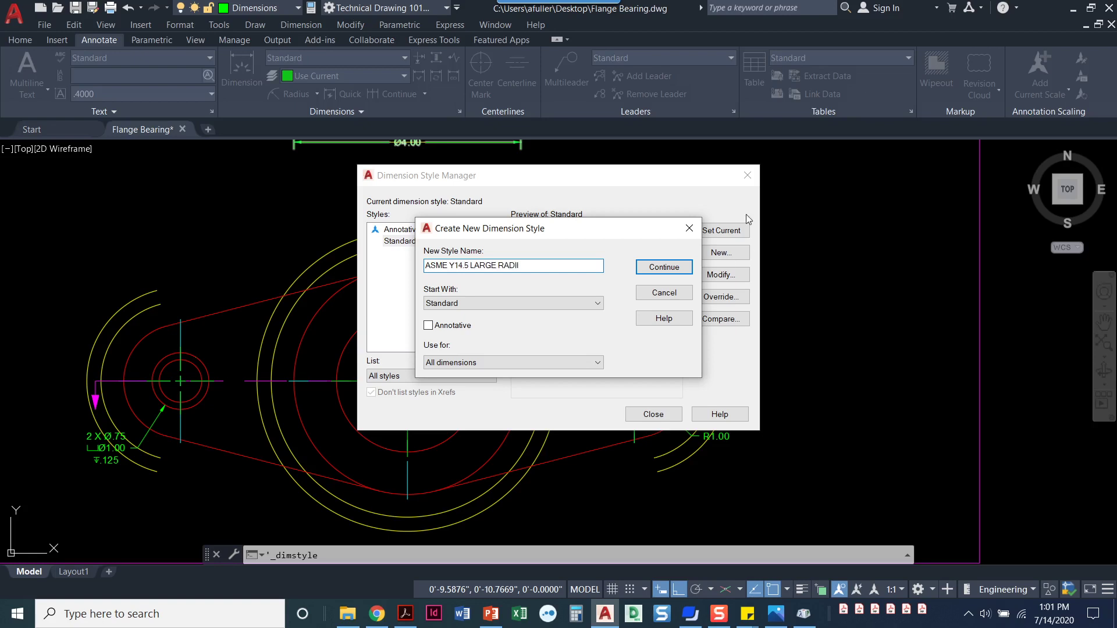
click(664, 268)
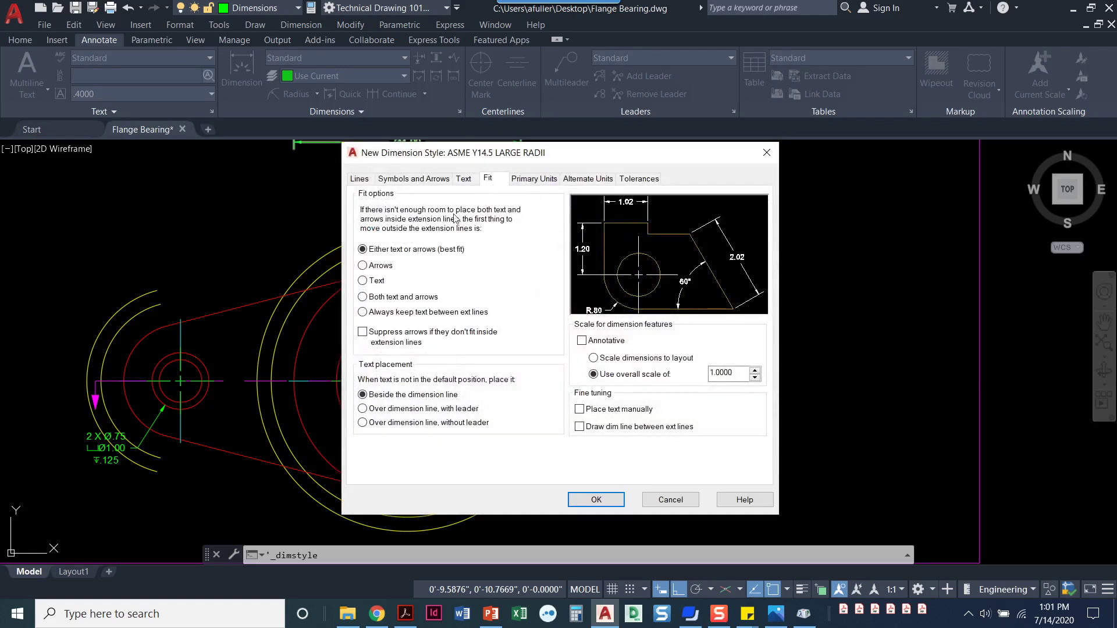
click(362, 281)
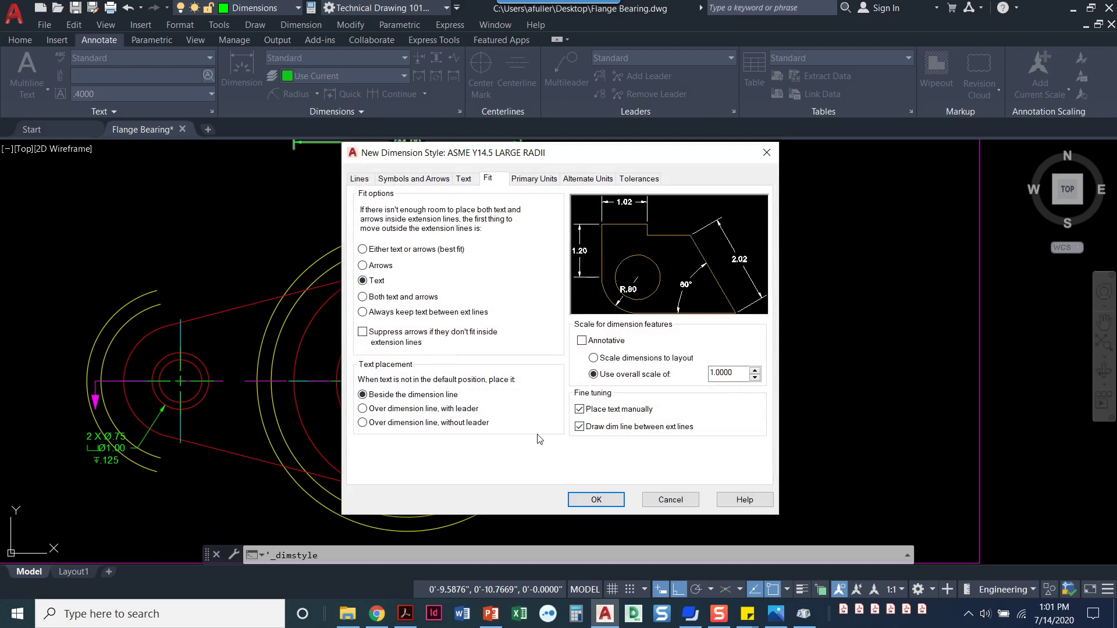
click(589, 501)
click(653, 415)
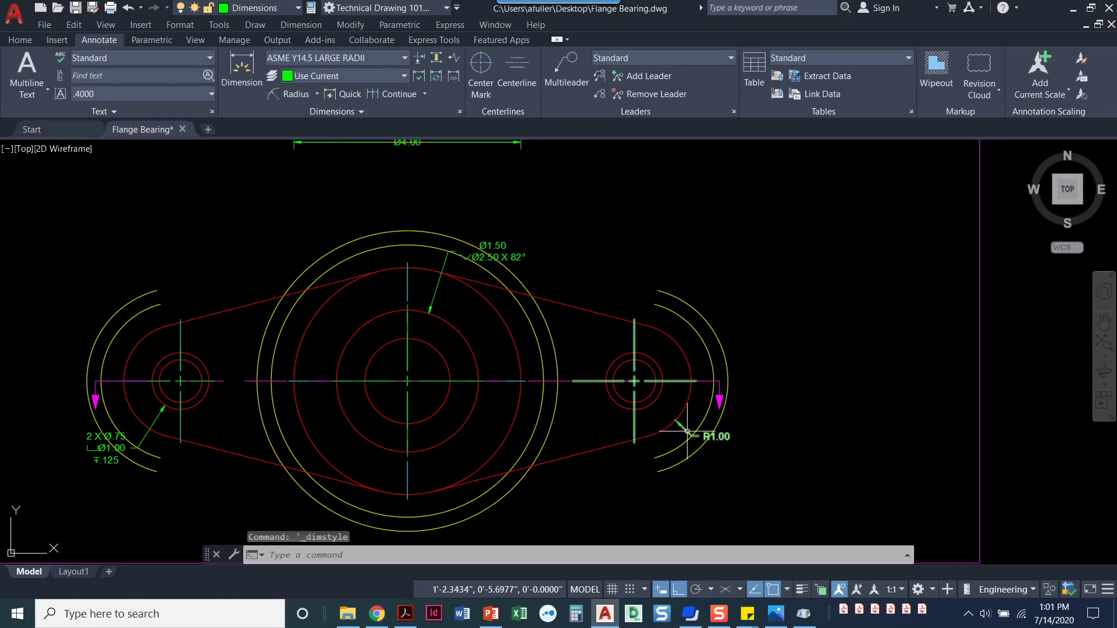
click(689, 431)
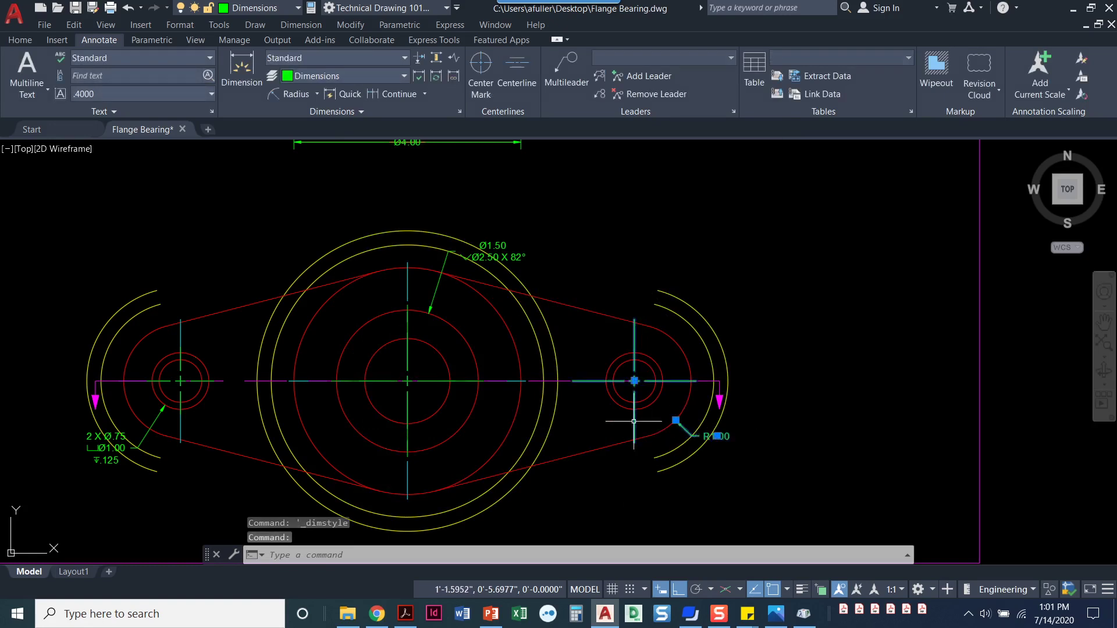
Apply the ASME Y14.5 LARGE RADII style to the R1.00 radius dimension
click(394, 63)
click(389, 103)
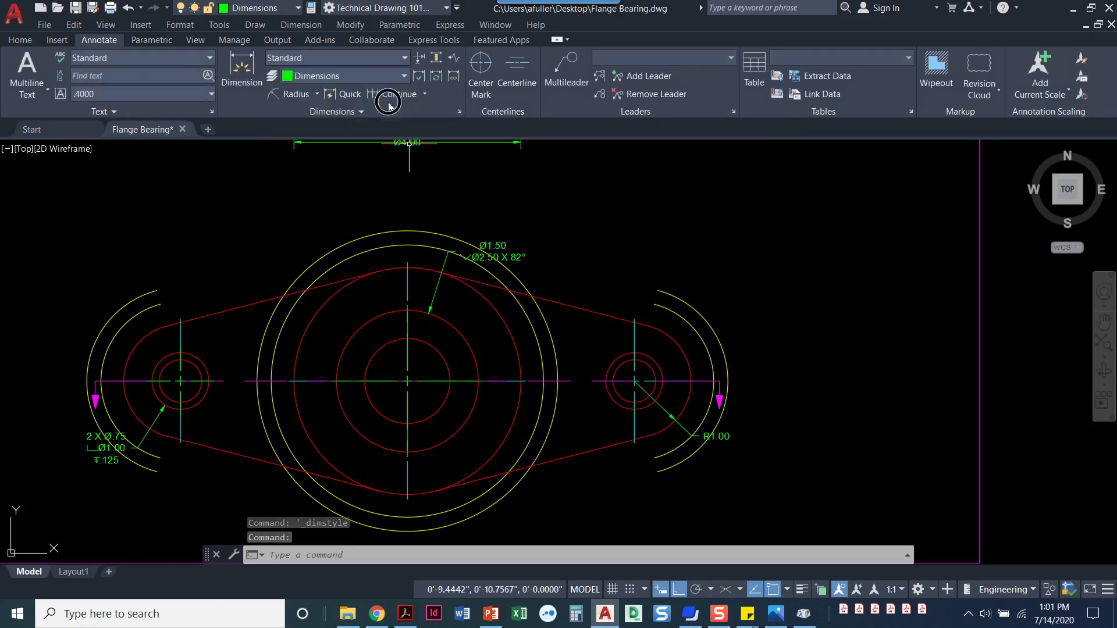
scroll(633, 378, up, 4)
key(Escape)
key(Escape)
scroll(508, 312, down, 2)
Apply ASME Y14.5 LARGE RADII to the Ø1.50 / Ø2.50 X 82° hole callout too
middle_drag(374, 273, 475, 344)
click(481, 208)
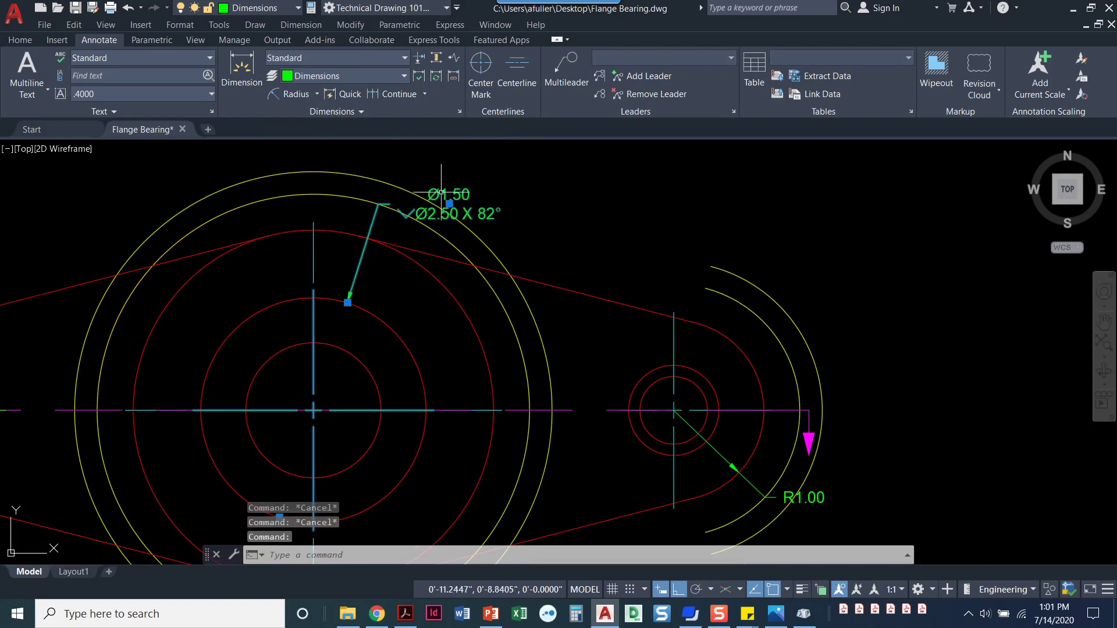
click(369, 57)
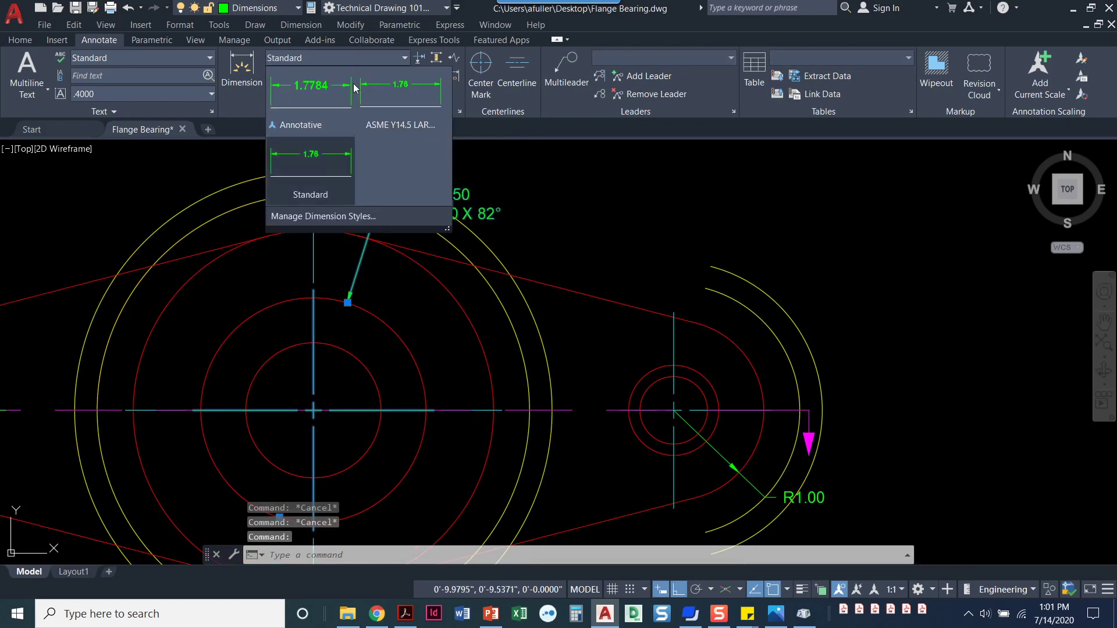
click(381, 120)
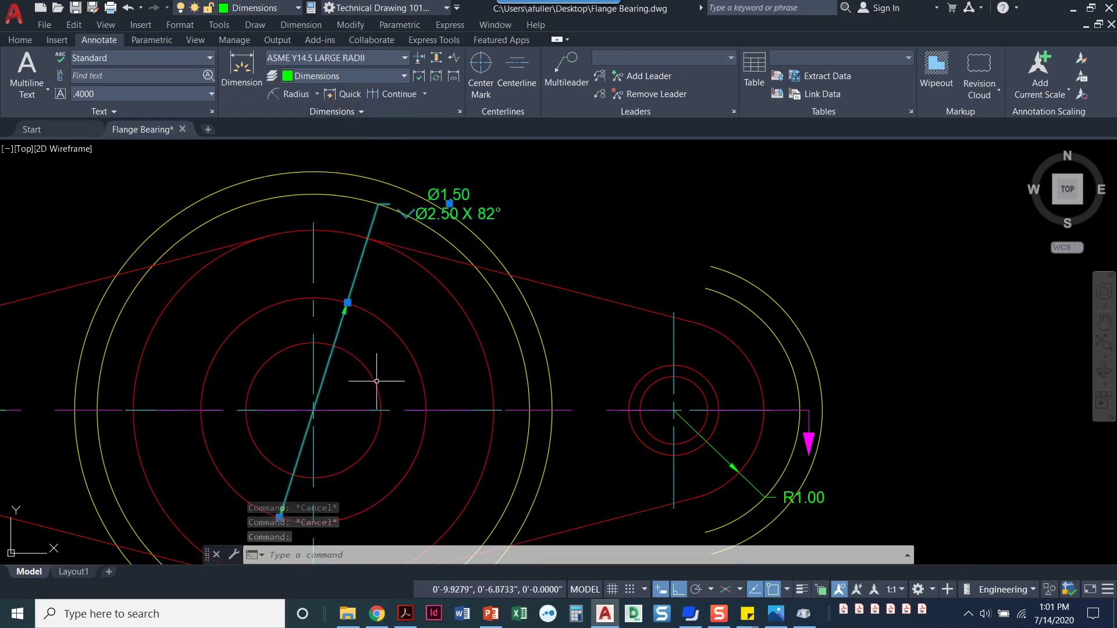
key(Escape)
scroll(612, 301, down, 2)
scroll(612, 301, down, 2)
middle_drag(608, 282, 610, 355)
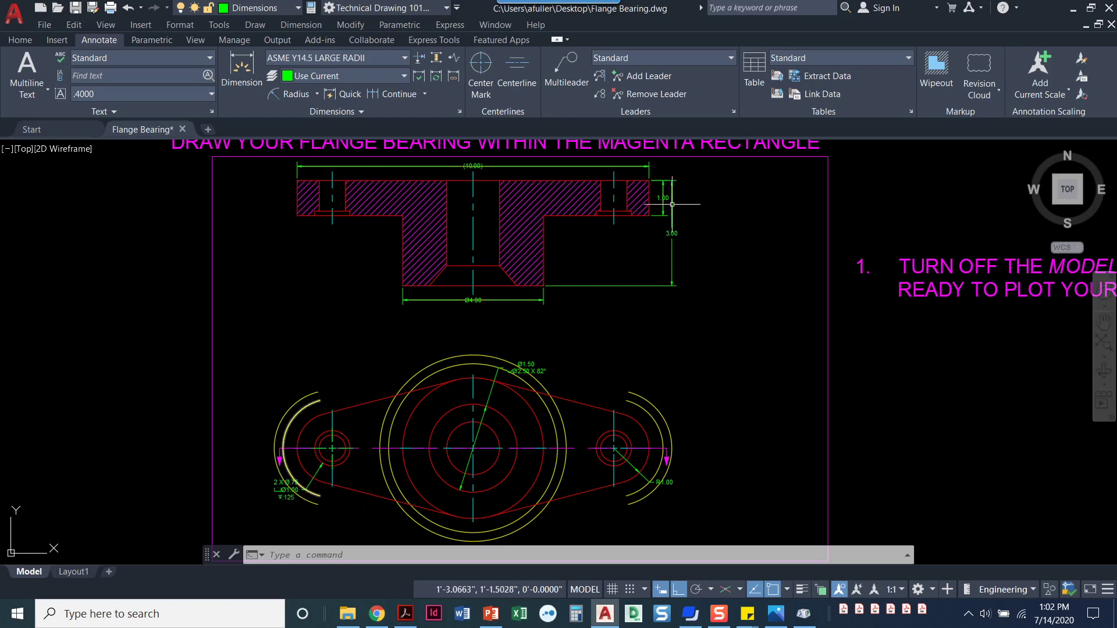
mouse_move(664, 200)
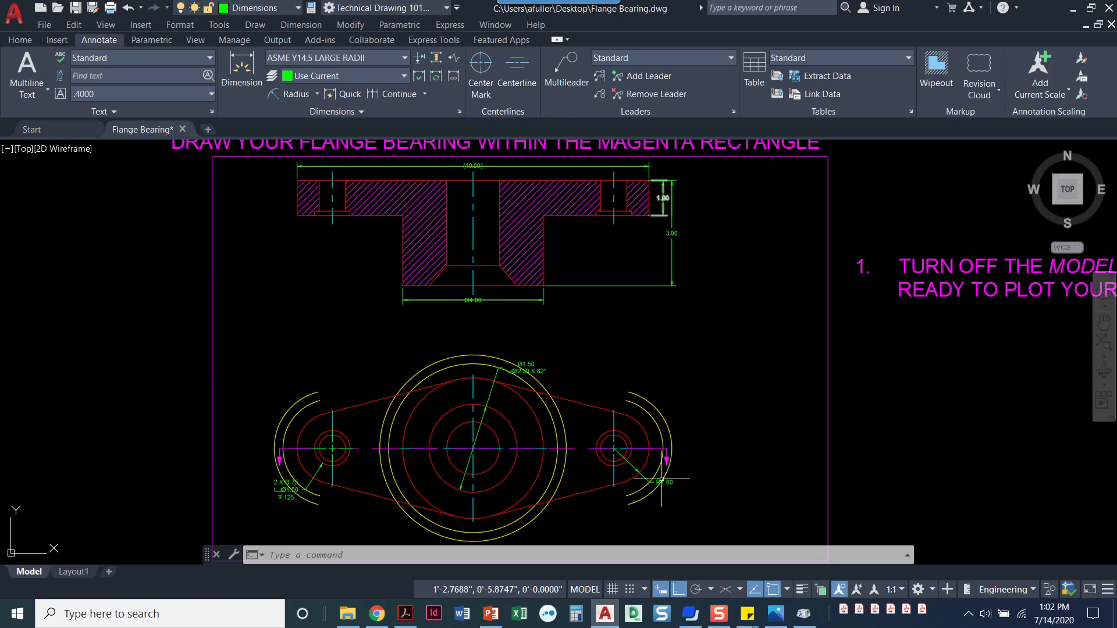
scroll(668, 495, up, 4)
Prefix the R1.00 radius dimension text with '2 X' so it reads 2 X R1.00
double_click(659, 457)
text(2X)
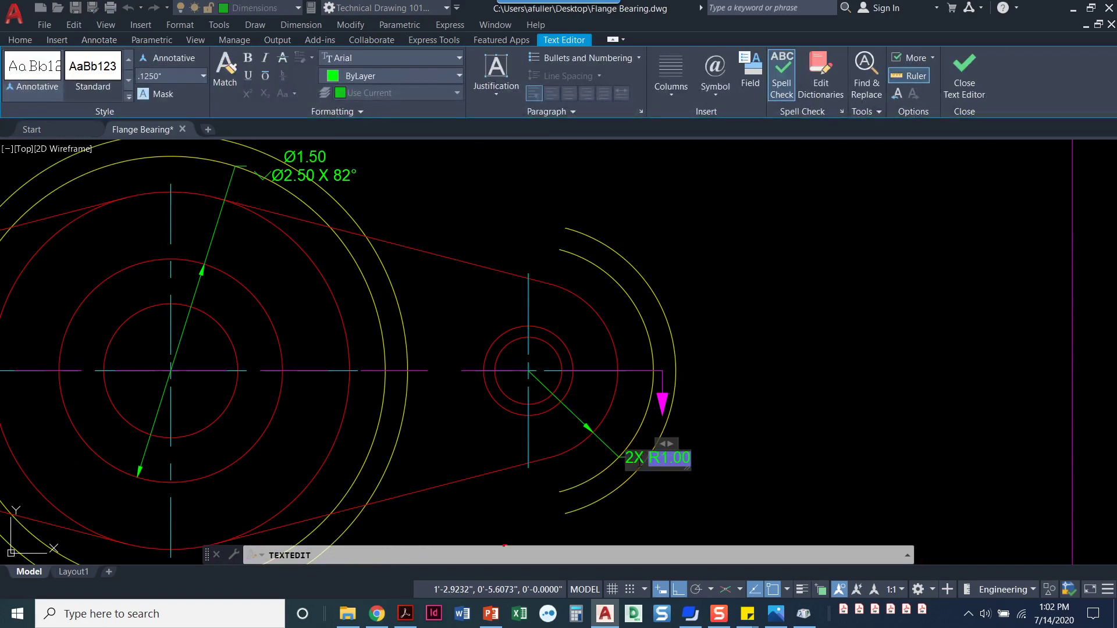
click(634, 461)
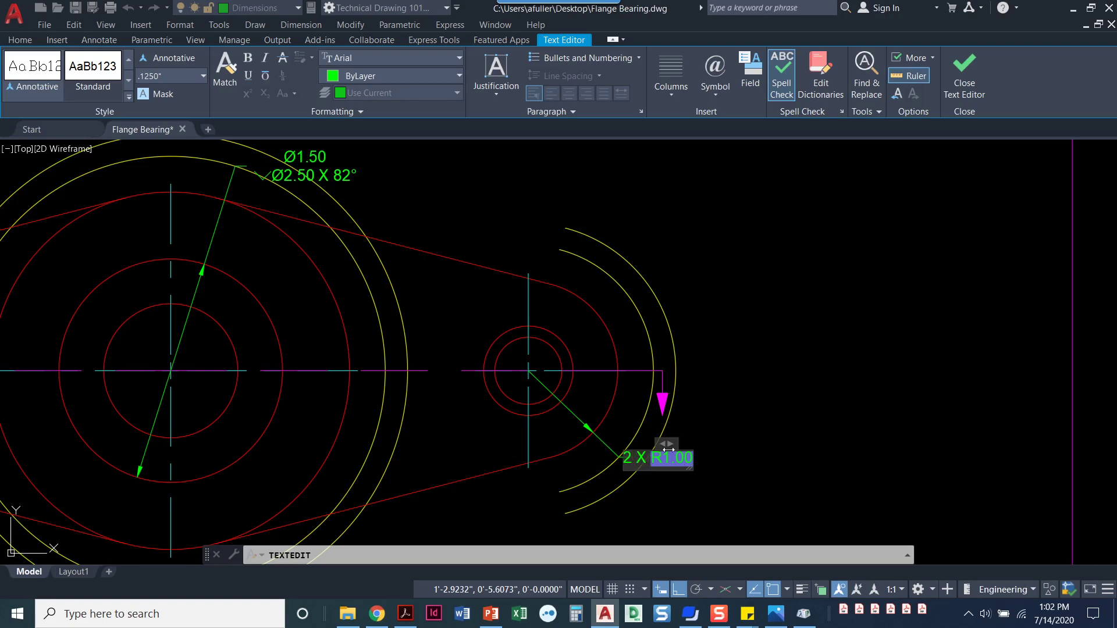
click(964, 72)
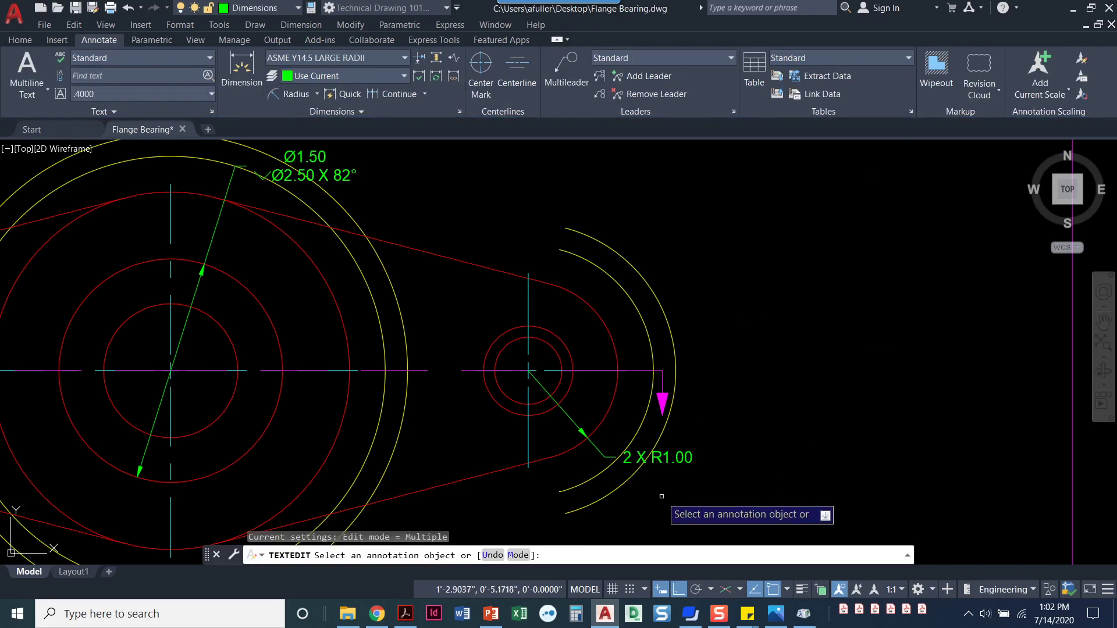
key(Escape)
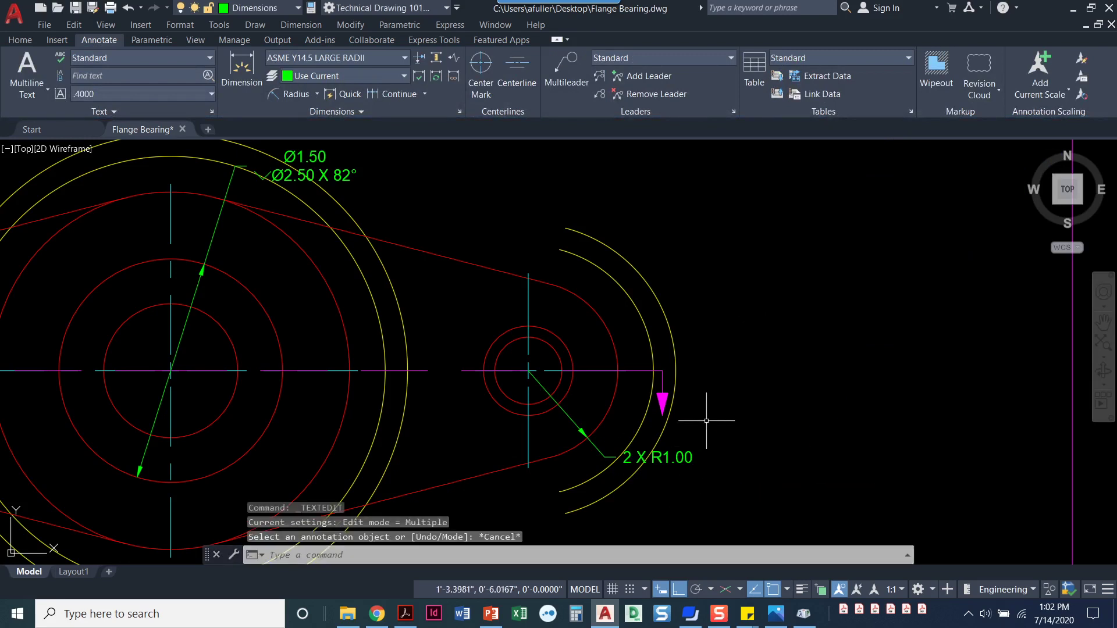
Offset the central boss circle 0.25 outward with the O command
scroll(722, 419, down, 5)
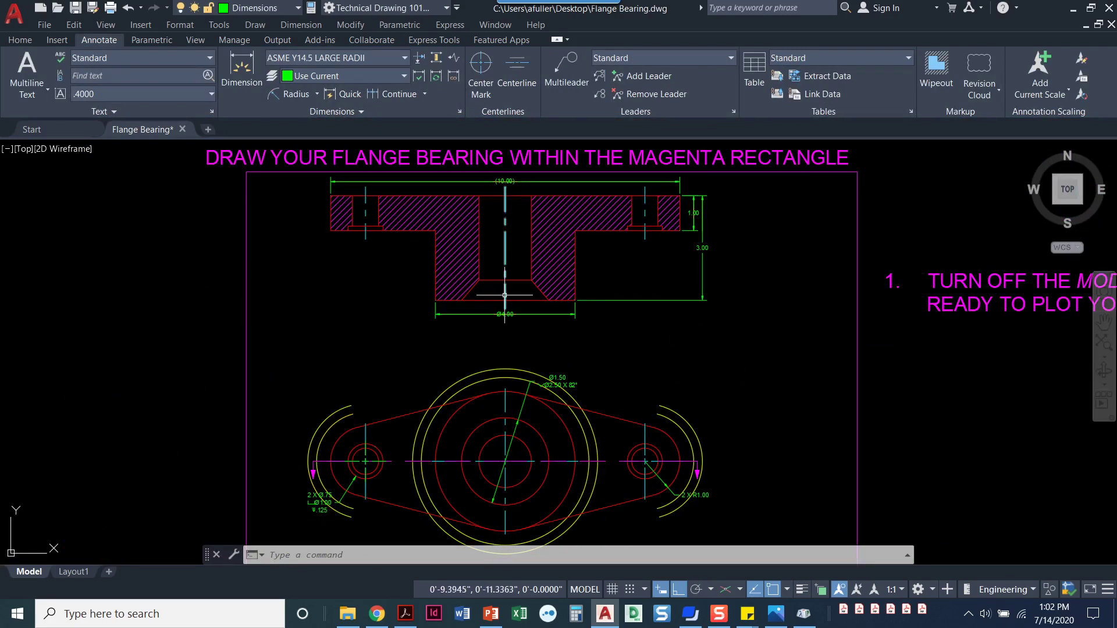
scroll(498, 298, up, 2)
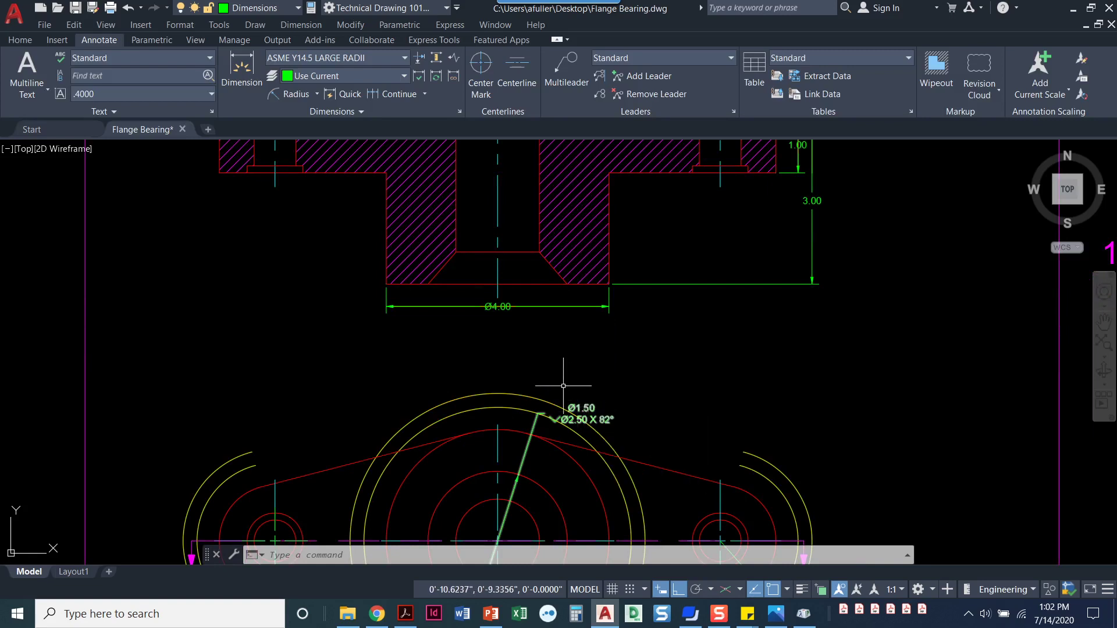
scroll(520, 387, down, 2)
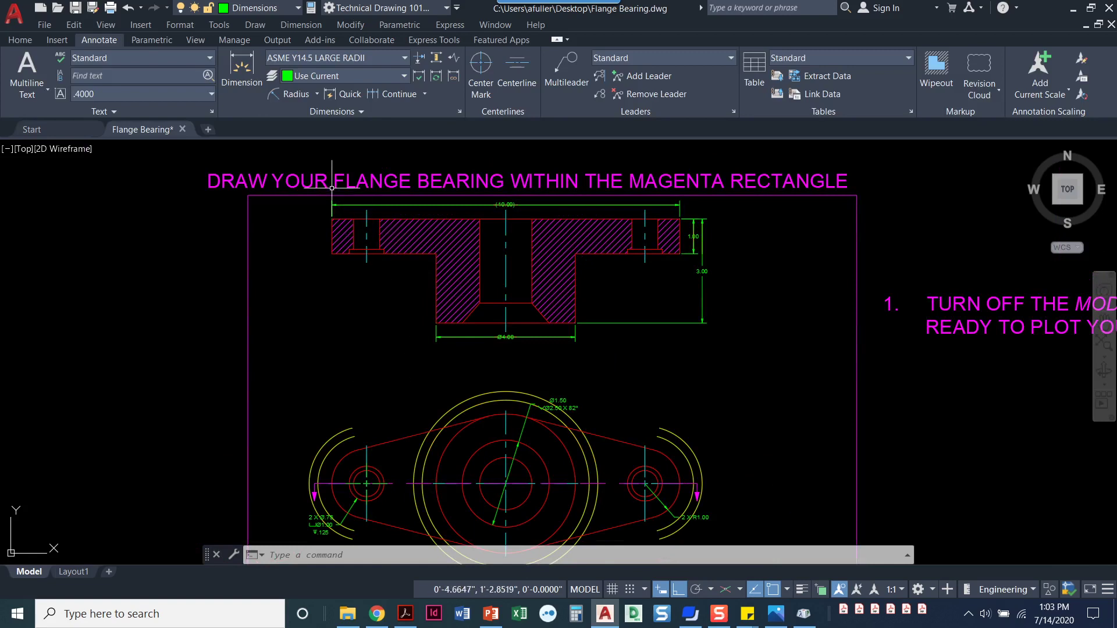
key(Escape)
key(Escape)
key(Escape)
text(o)
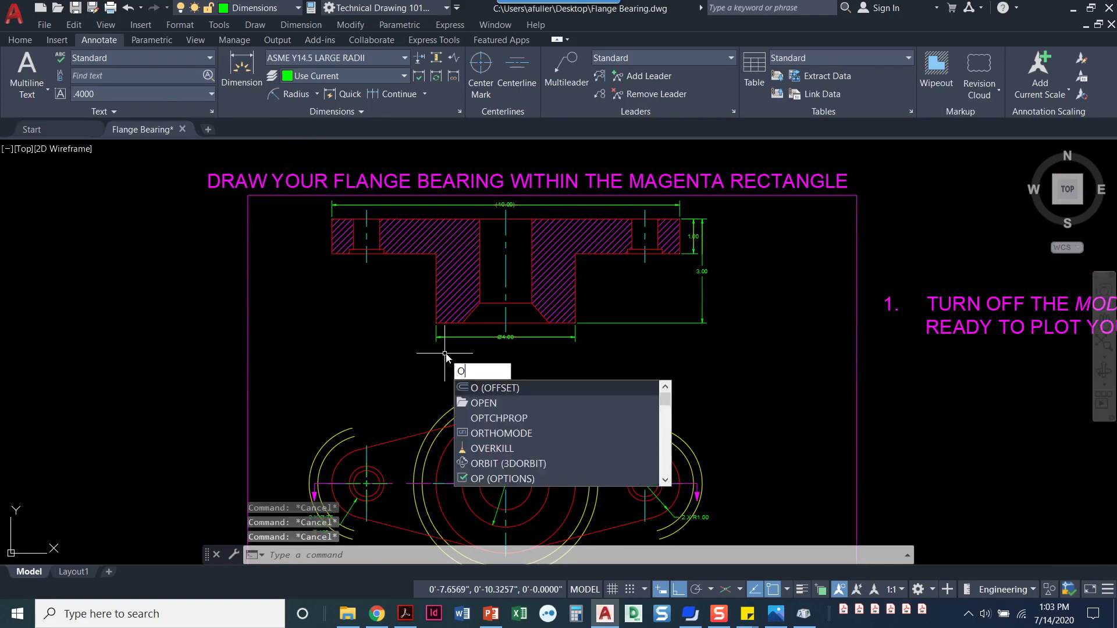
key(Return)
key(Return)
click(496, 393)
click(498, 375)
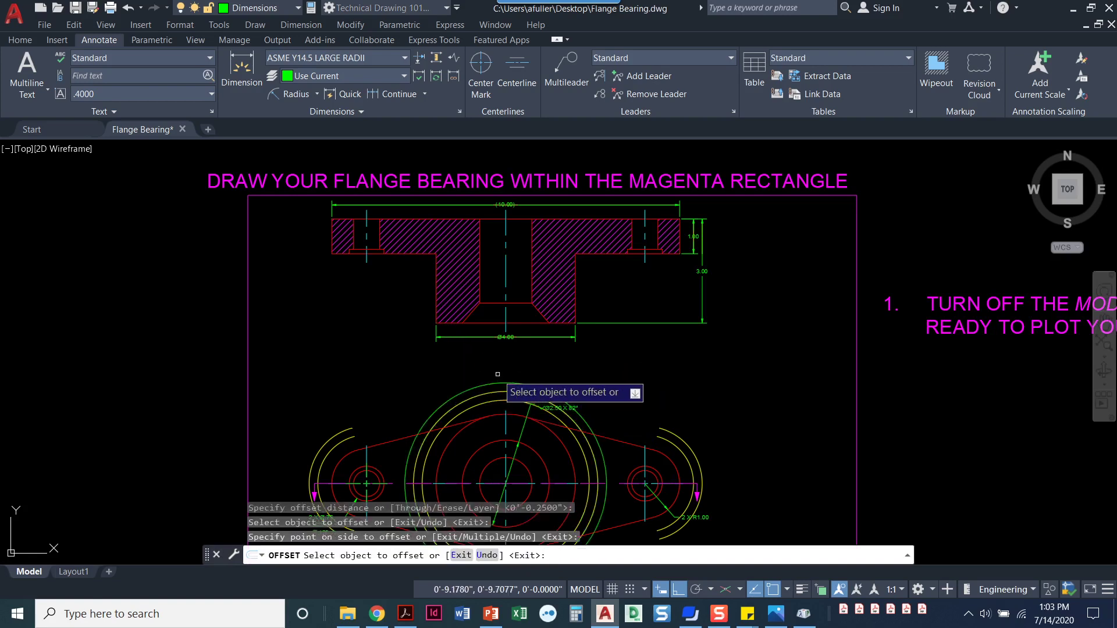
key(Escape)
key(Escape)
Move the new offset circle onto the Dimension Offset layer
click(498, 383)
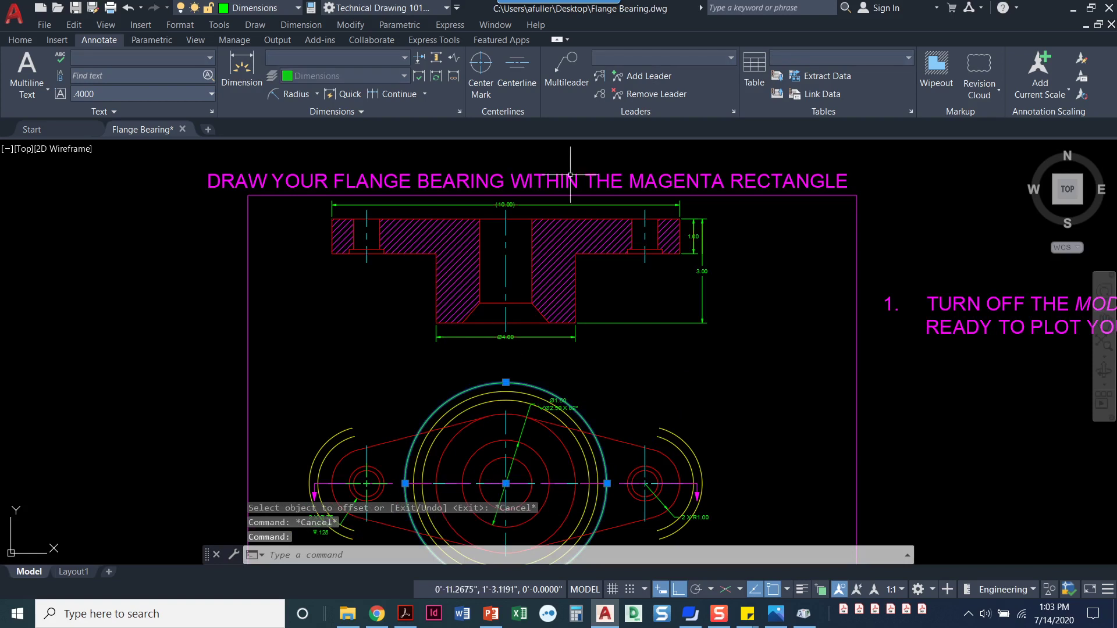
click(256, 8)
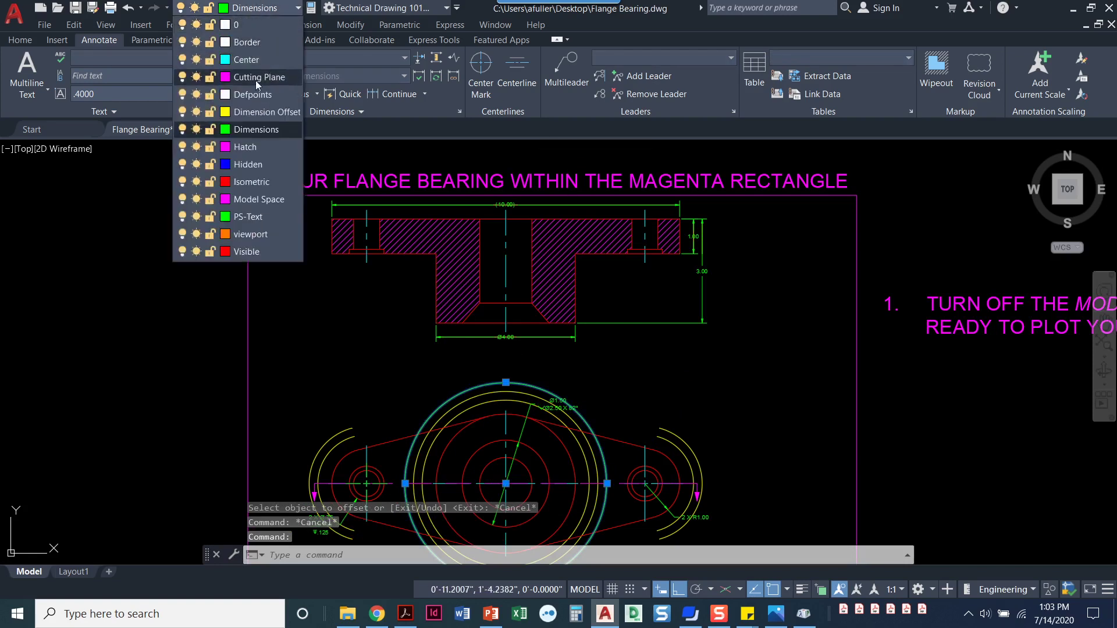
click(259, 112)
key(Escape)
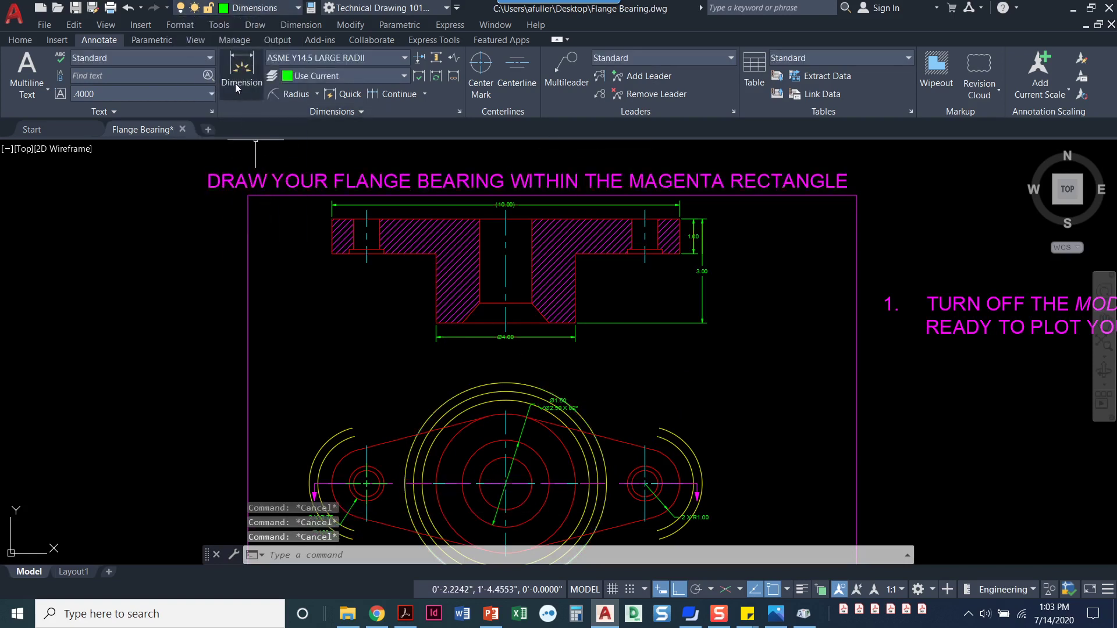
Abandon a first linear dimension attempt and make Standard the current dimension style
click(317, 94)
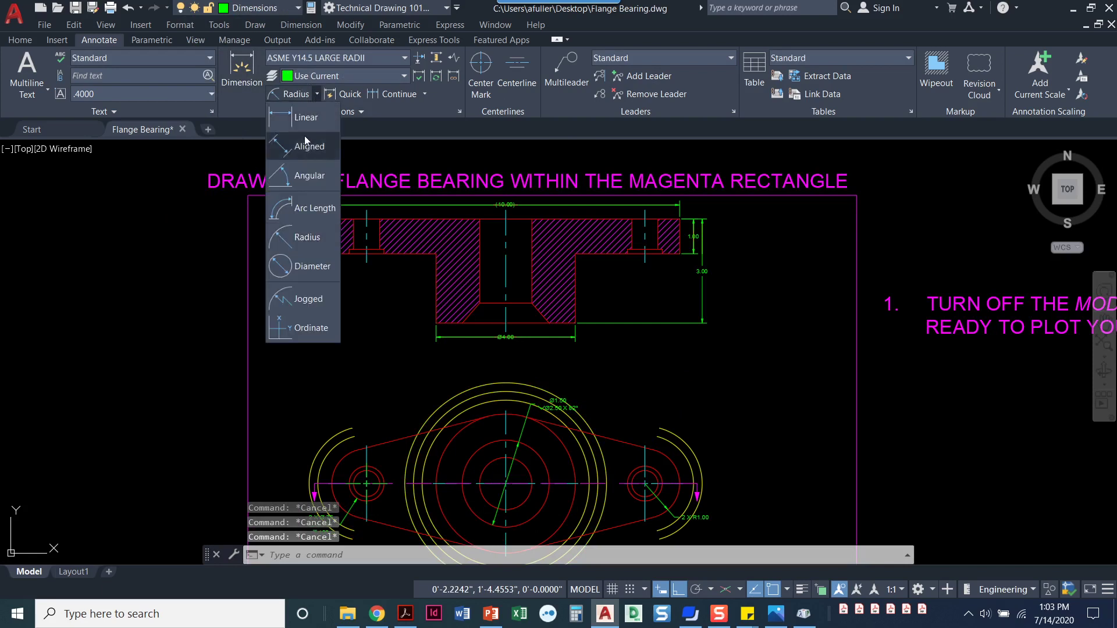
click(306, 118)
scroll(338, 437, up, 5)
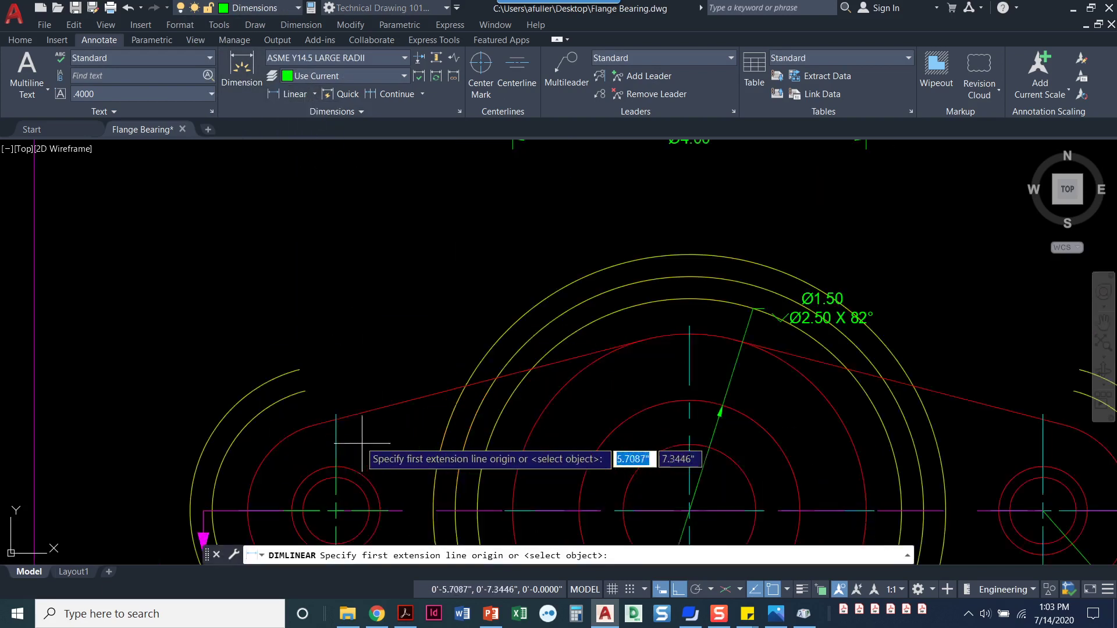
scroll(335, 459, down, 1)
click(337, 492)
scroll(495, 369, down, 2)
scroll(556, 352, up, 2)
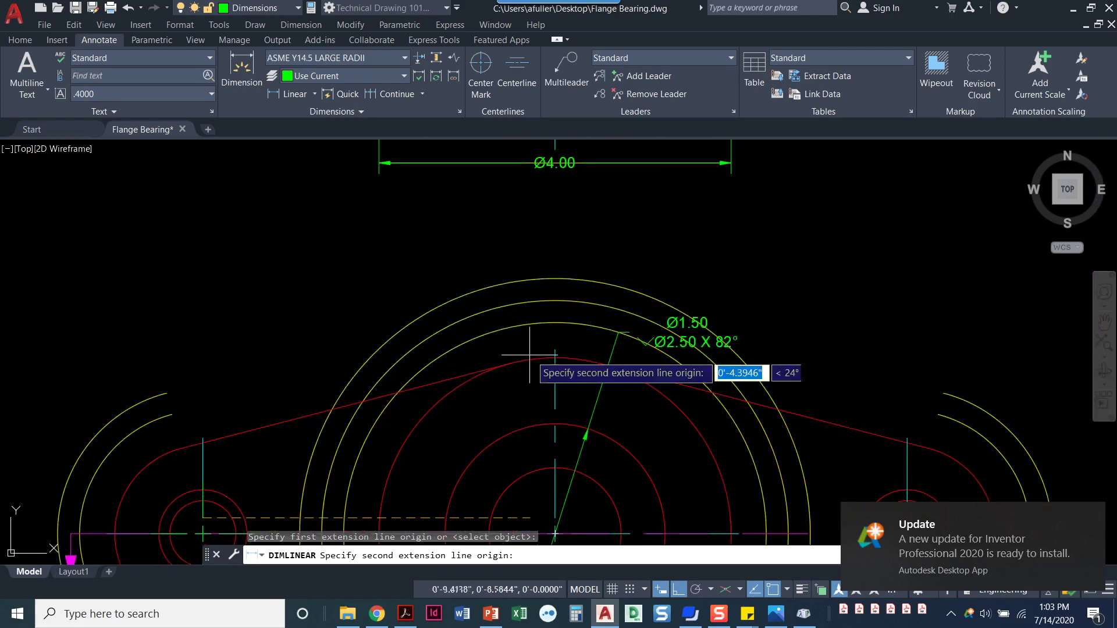
click(555, 351)
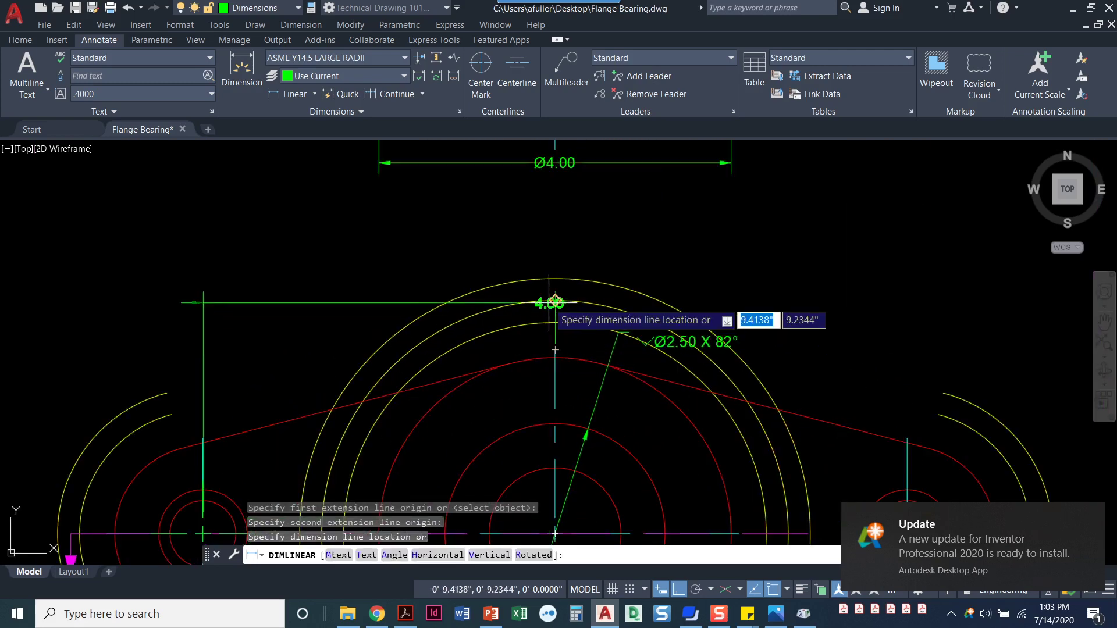
key(Escape)
key(Escape)
key(Escape)
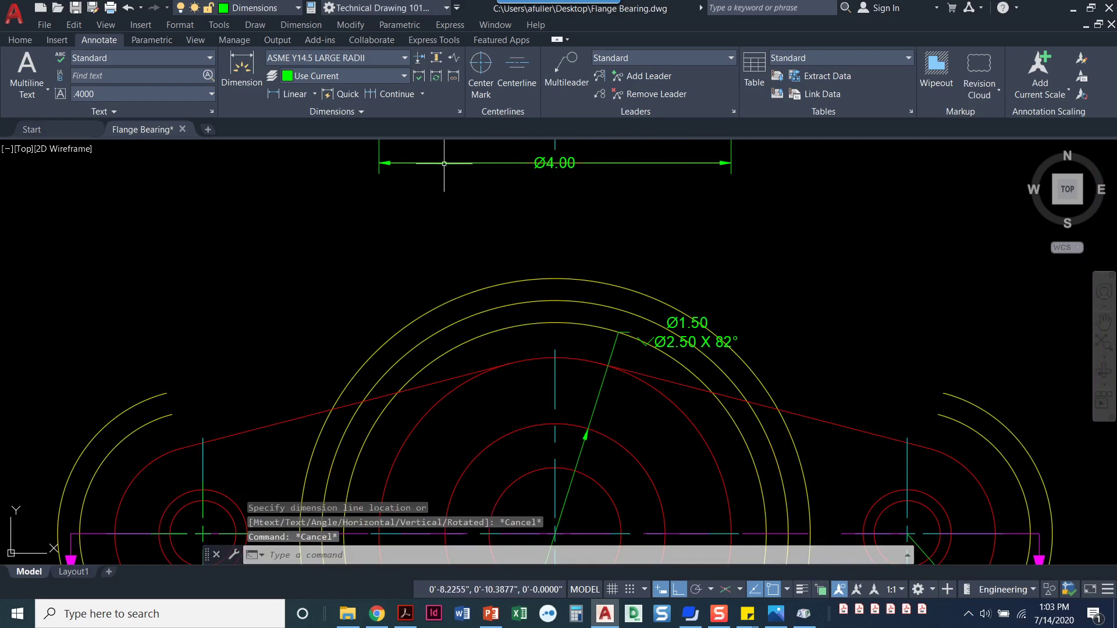
click(392, 56)
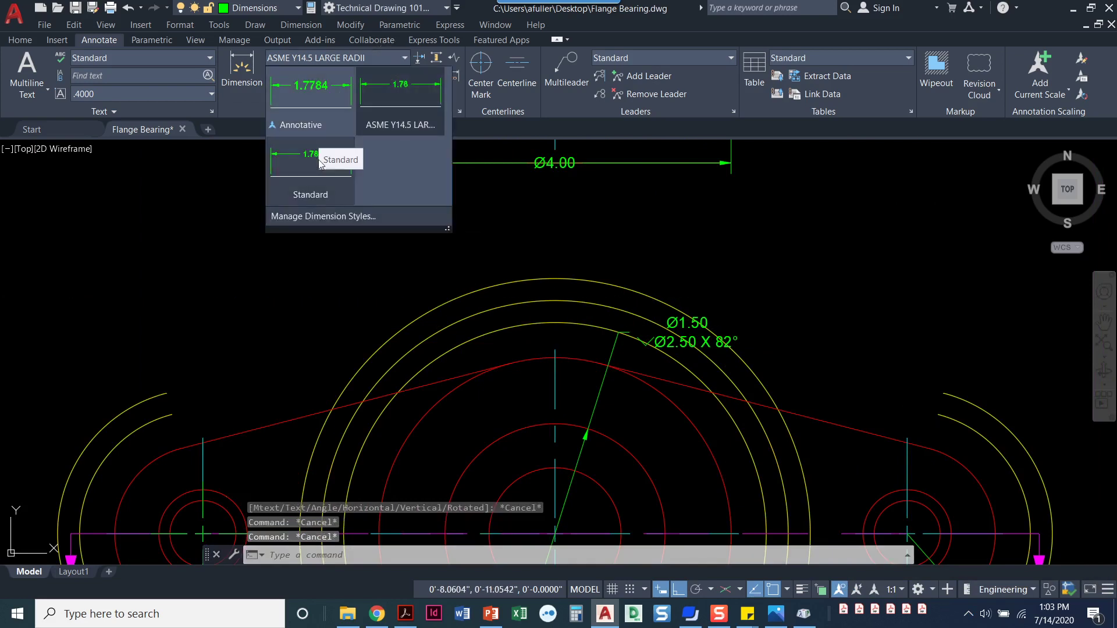
click(318, 175)
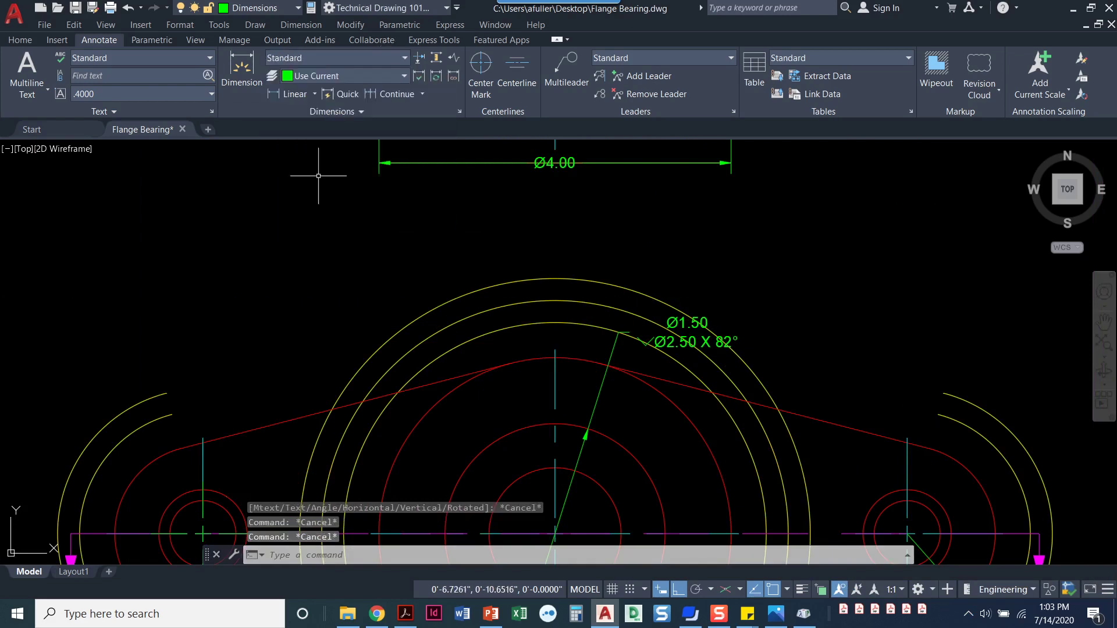
Add a 4.00 linear dimension from the left bolt-hole centre to the centreline
click(288, 94)
click(202, 532)
click(555, 357)
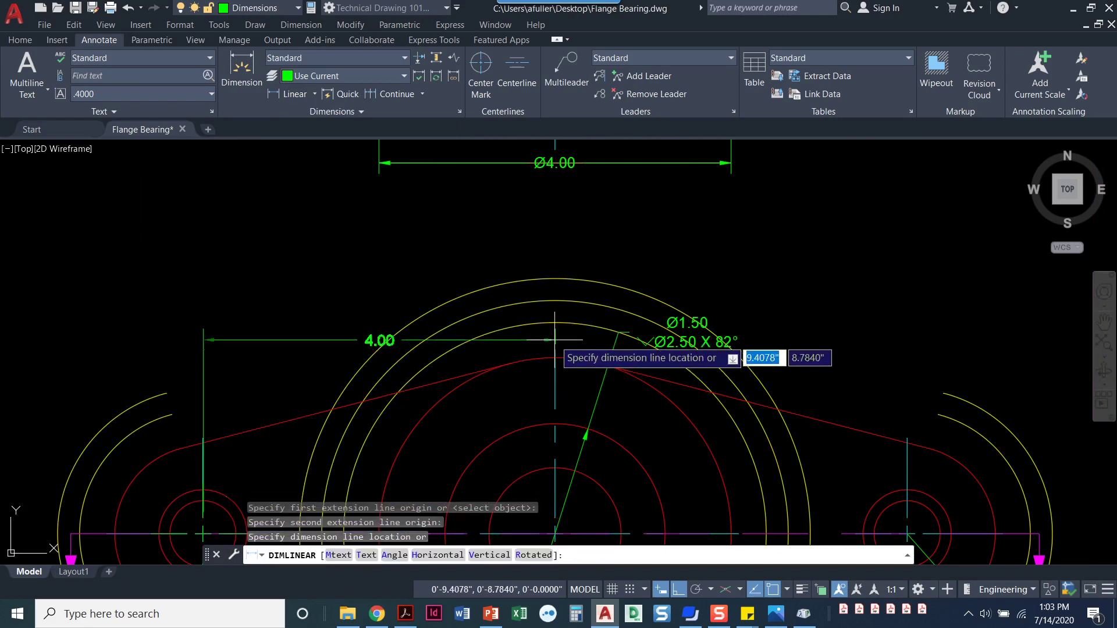
click(553, 301)
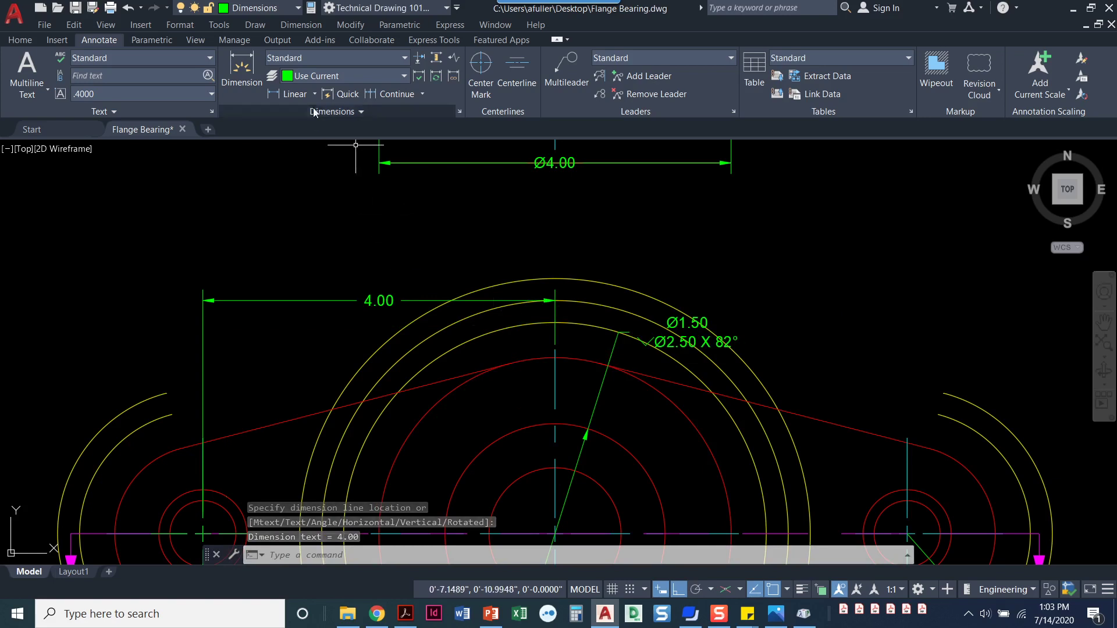
Add an 8.00 linear dimension between both bolt-hole centres, placed above the 4.00
click(299, 94)
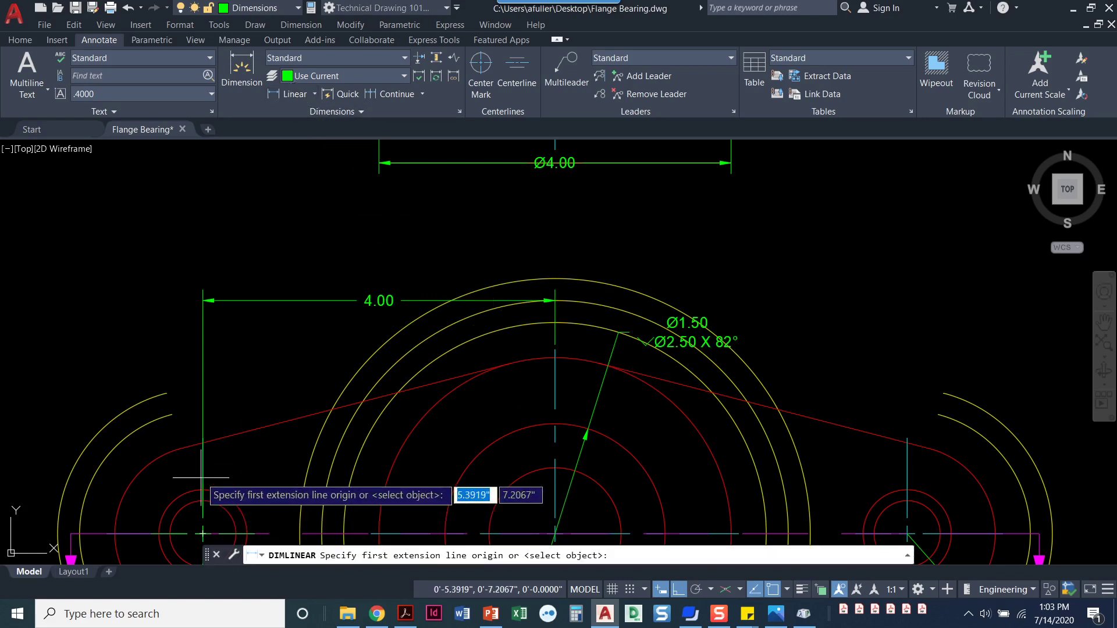
click(203, 512)
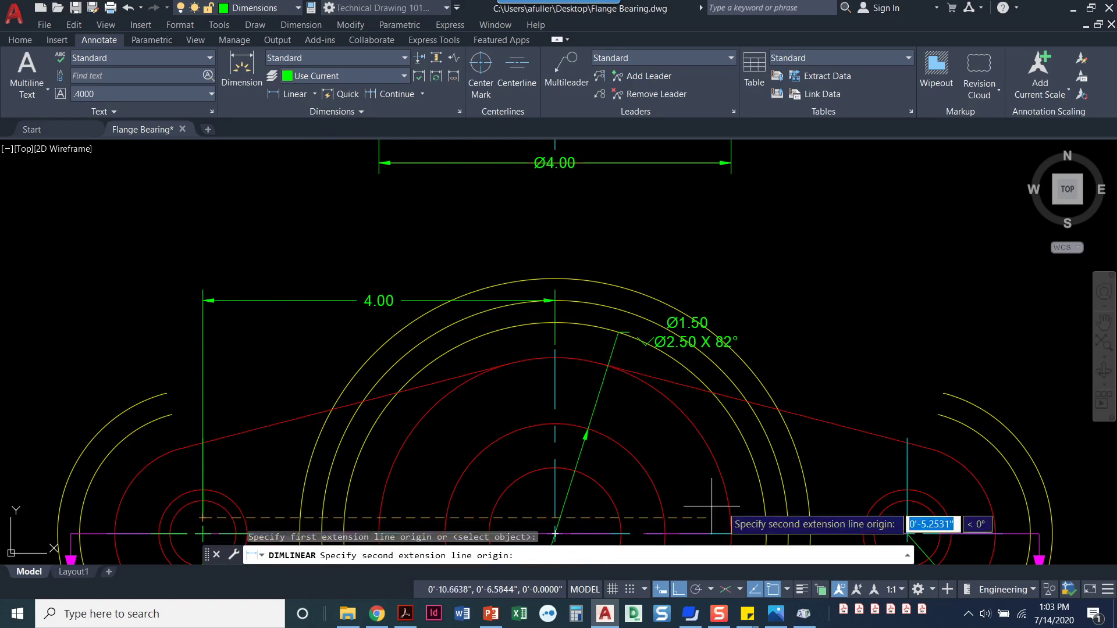
click(908, 514)
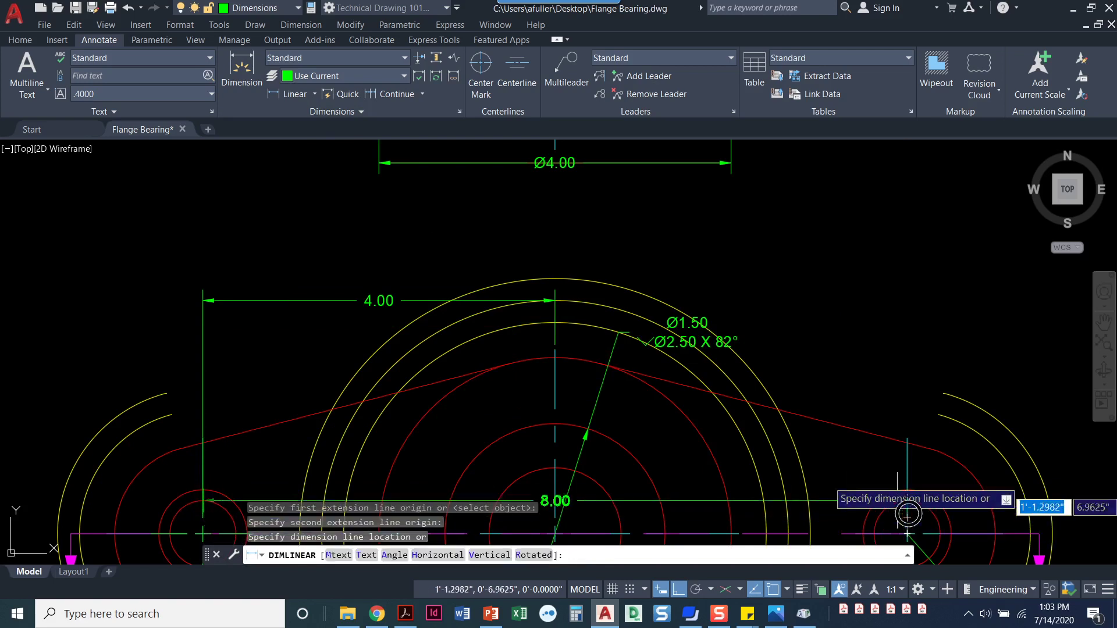
click(554, 279)
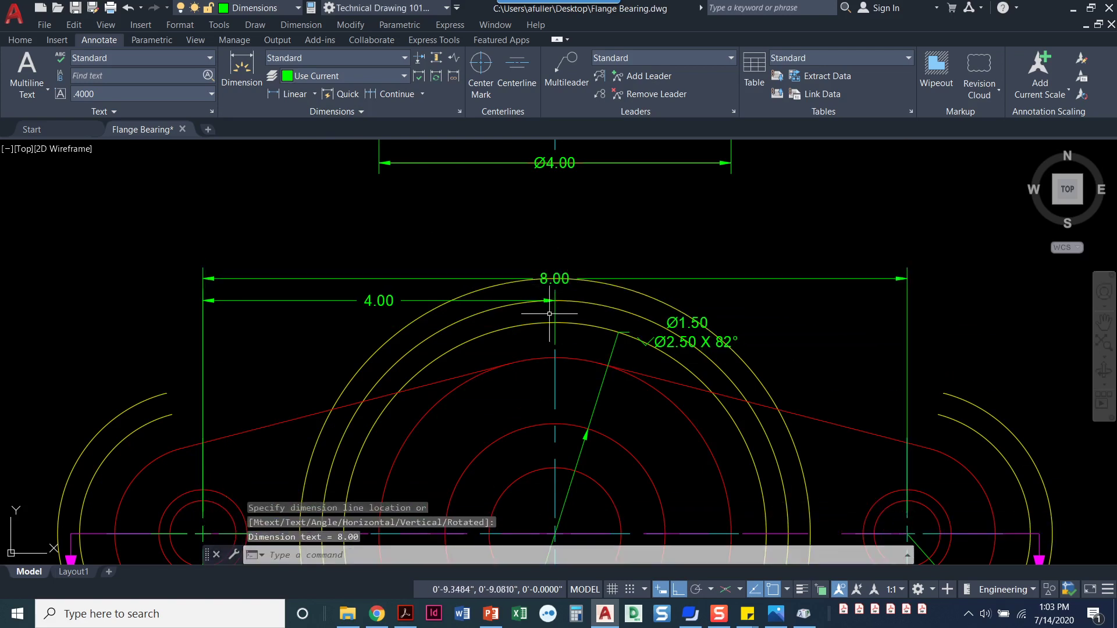
key(Escape)
key(Escape)
scroll(554, 285, down, 4)
mouse_move(542, 401)
middle_down()
mouse_move(525, 384)
mouse_move(506, 399)
mouse_move(517, 396)
middle_up()
scroll(488, 367, up, 4)
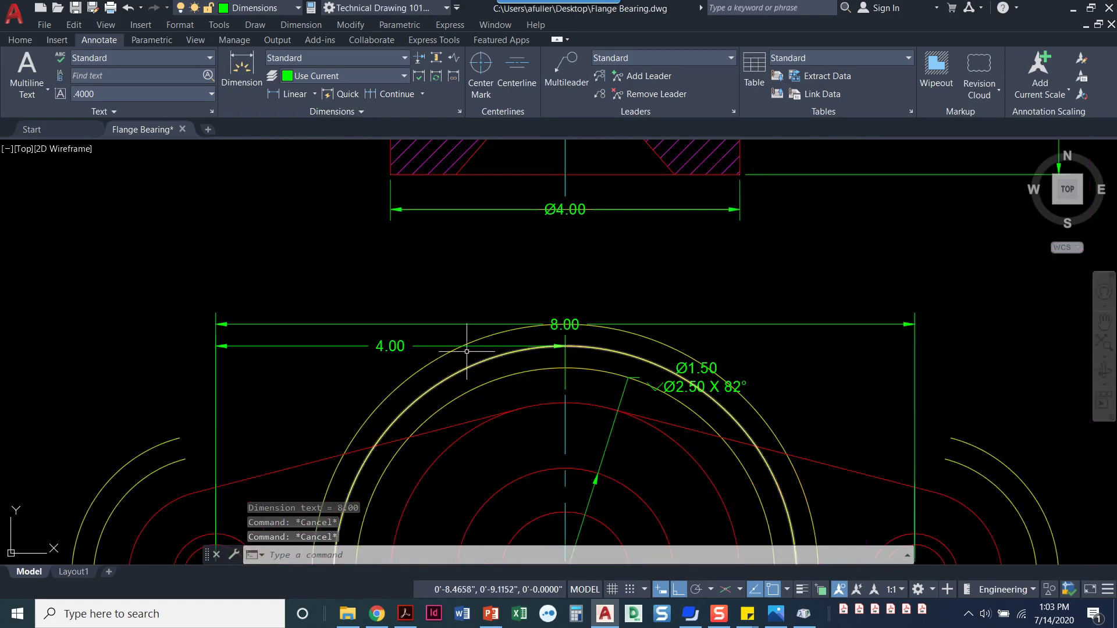
Drag the 4.00 and 8.00 dimension-line grips down toward the top of the flange
click(396, 345)
scroll(565, 357, up, 2)
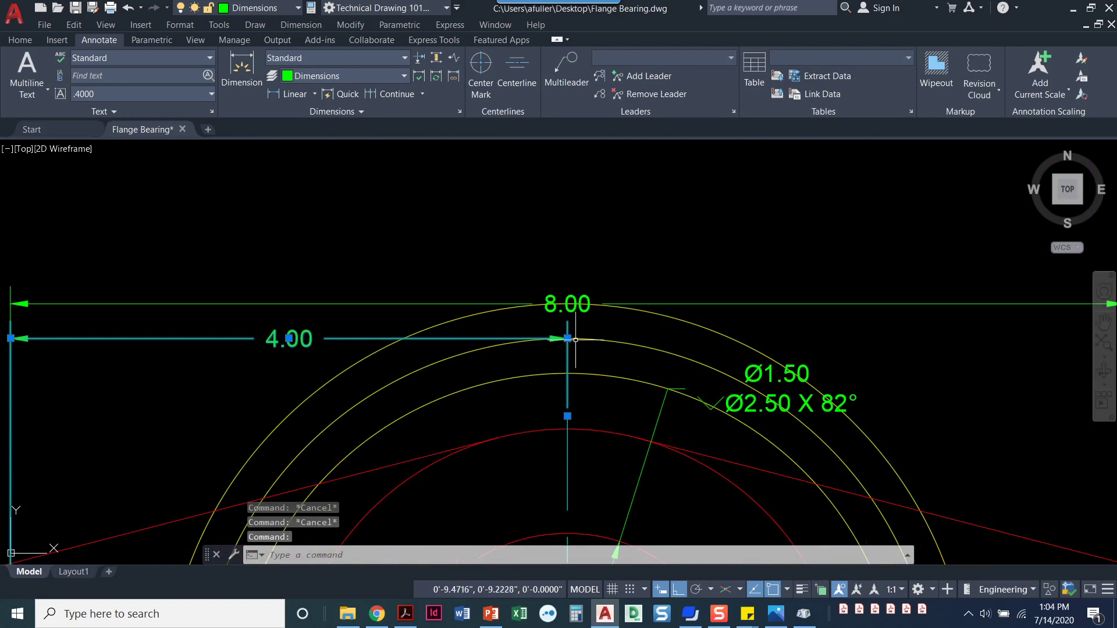
click(568, 338)
click(567, 373)
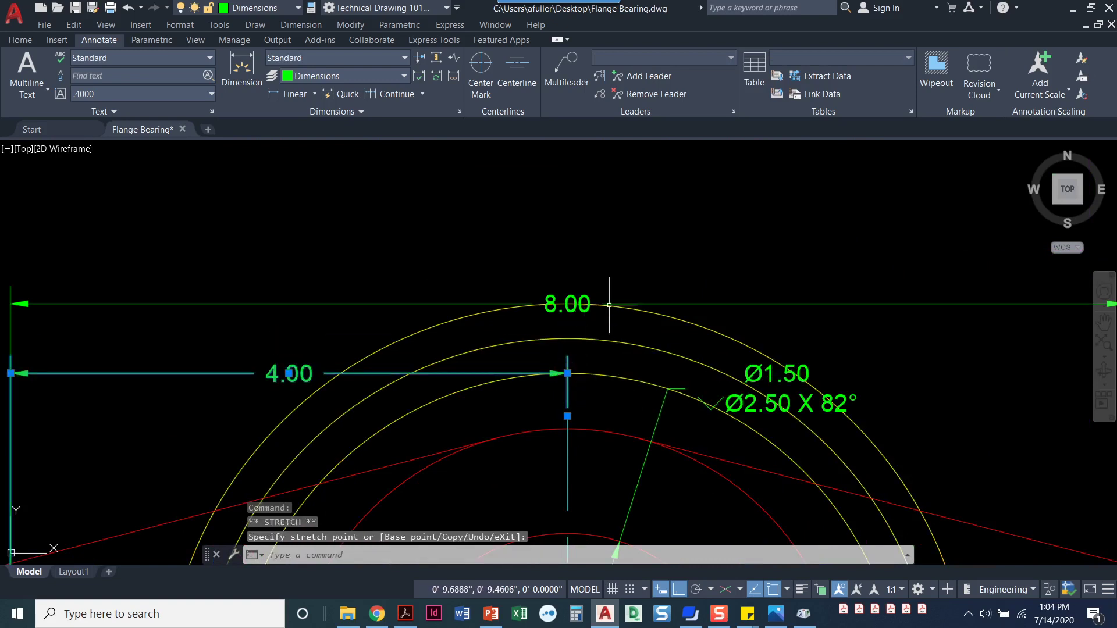
click(636, 304)
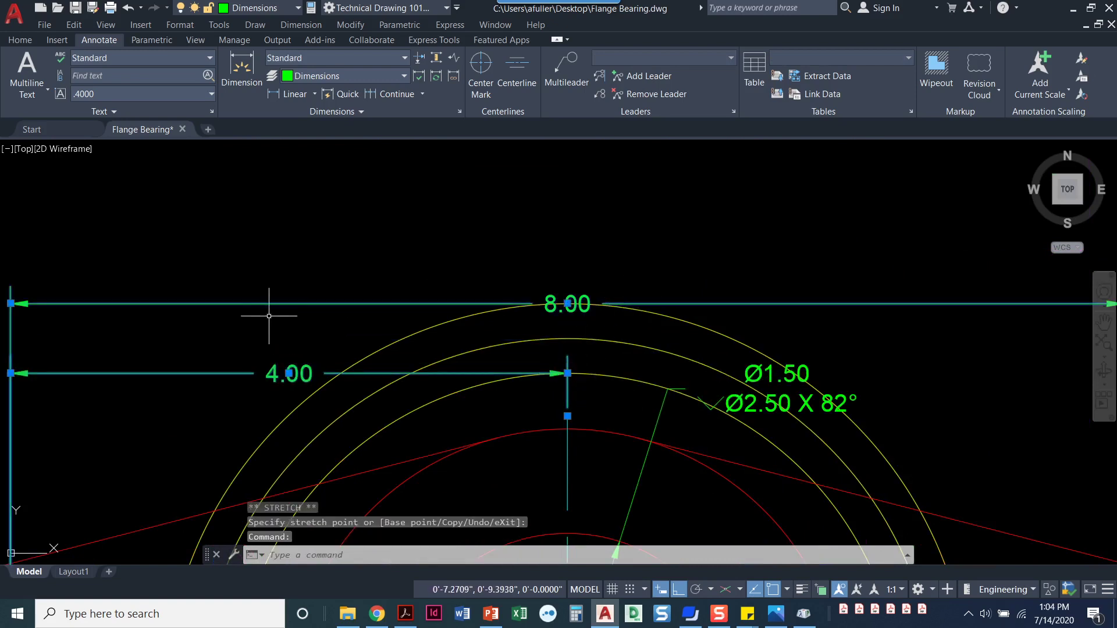
click(568, 303)
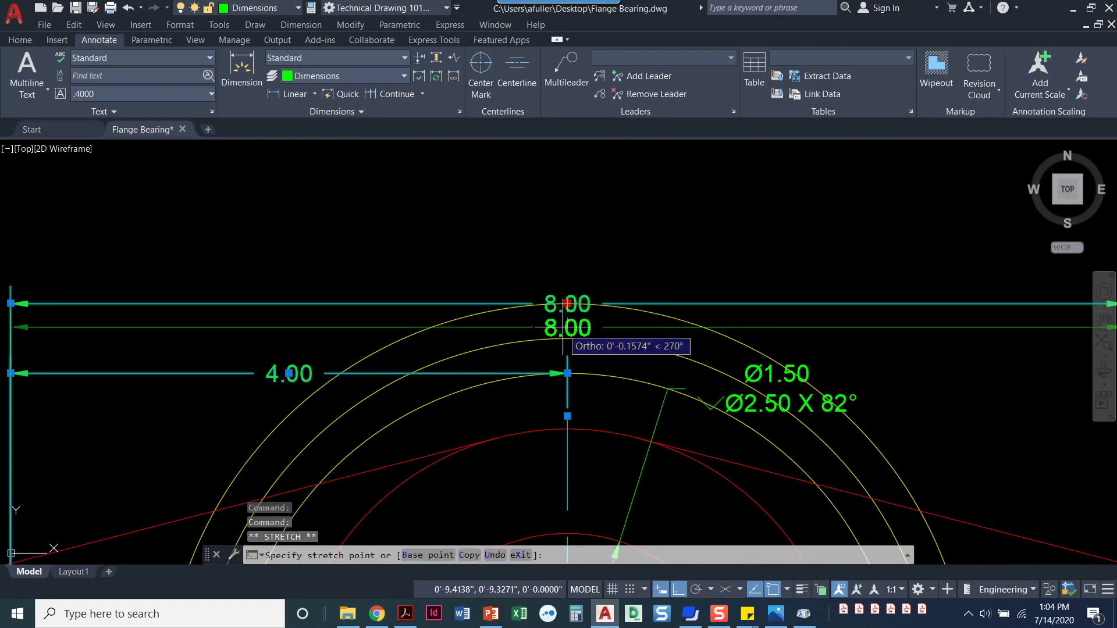
click(558, 338)
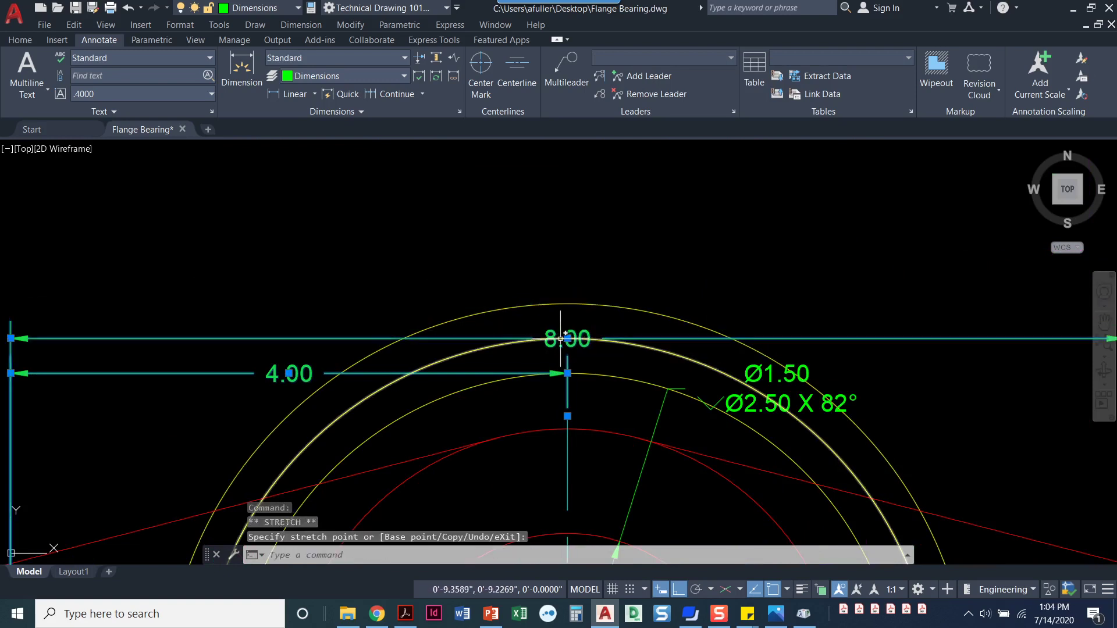
key(Escape)
key(Escape)
scroll(558, 341, down, 4)
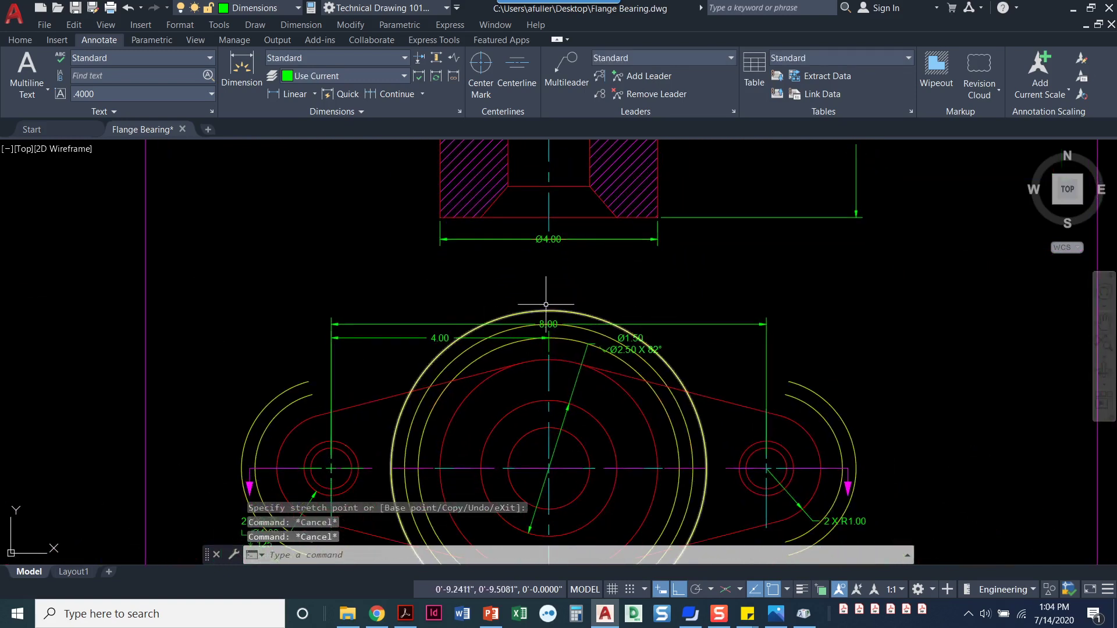
scroll(867, 443, down, 3)
middle_drag(867, 442, 766, 425)
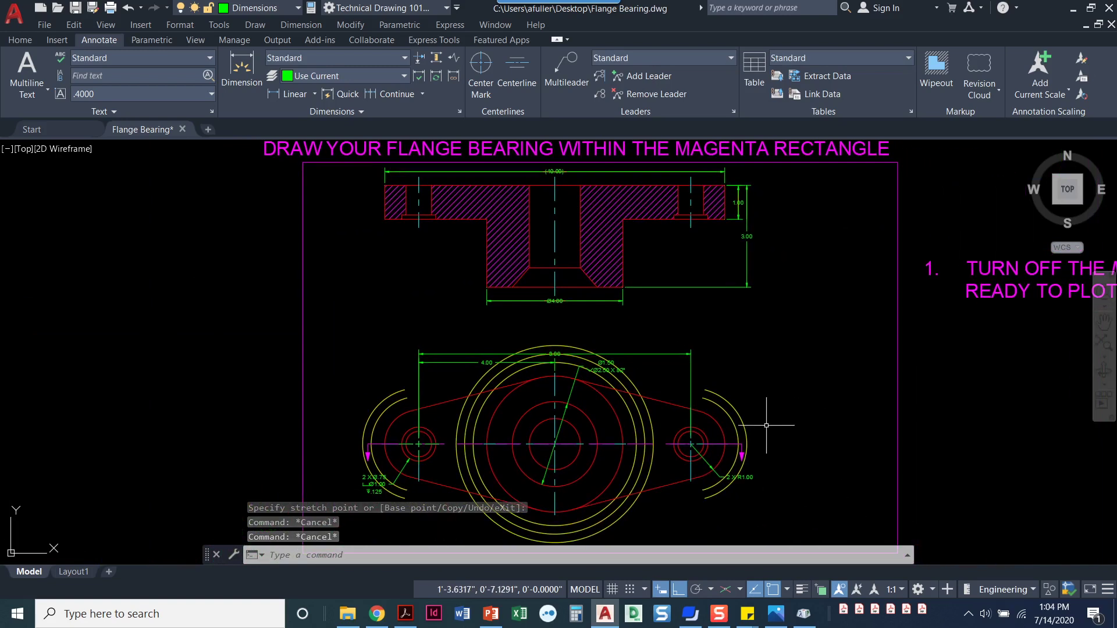
Freeze the Dimension Offset layer from the Home tab's layer list to hide the offset circles
click(19, 39)
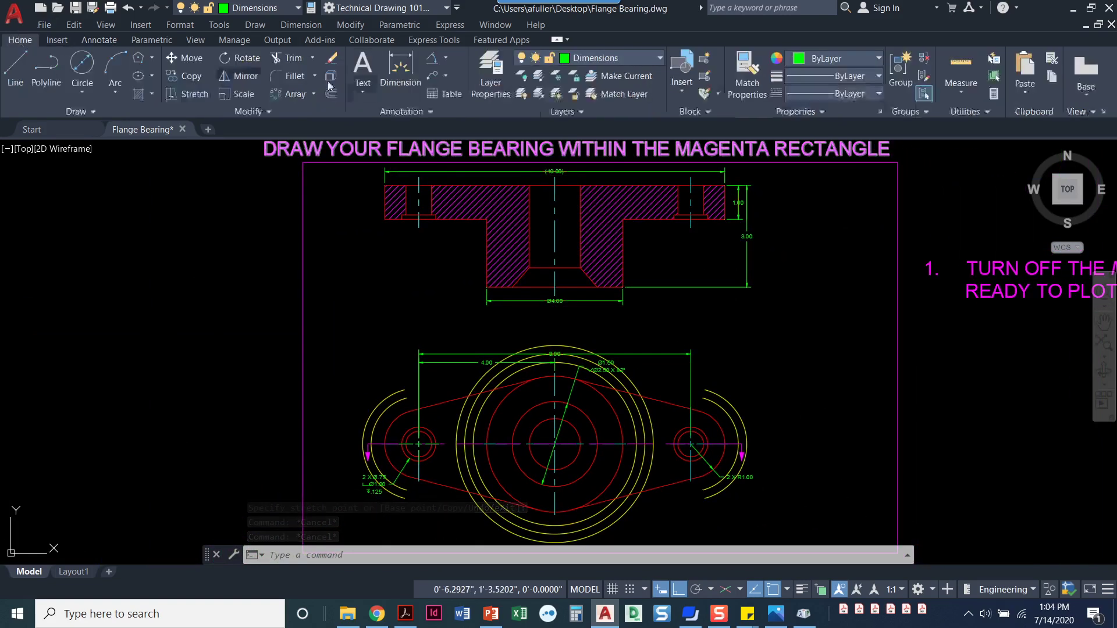
click(595, 59)
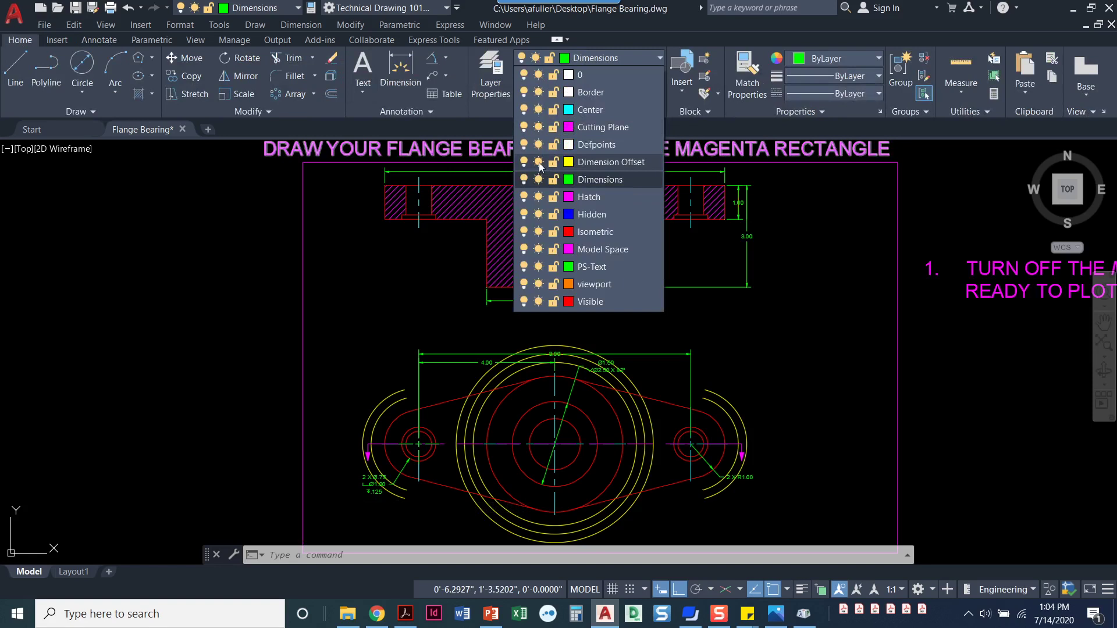
click(539, 163)
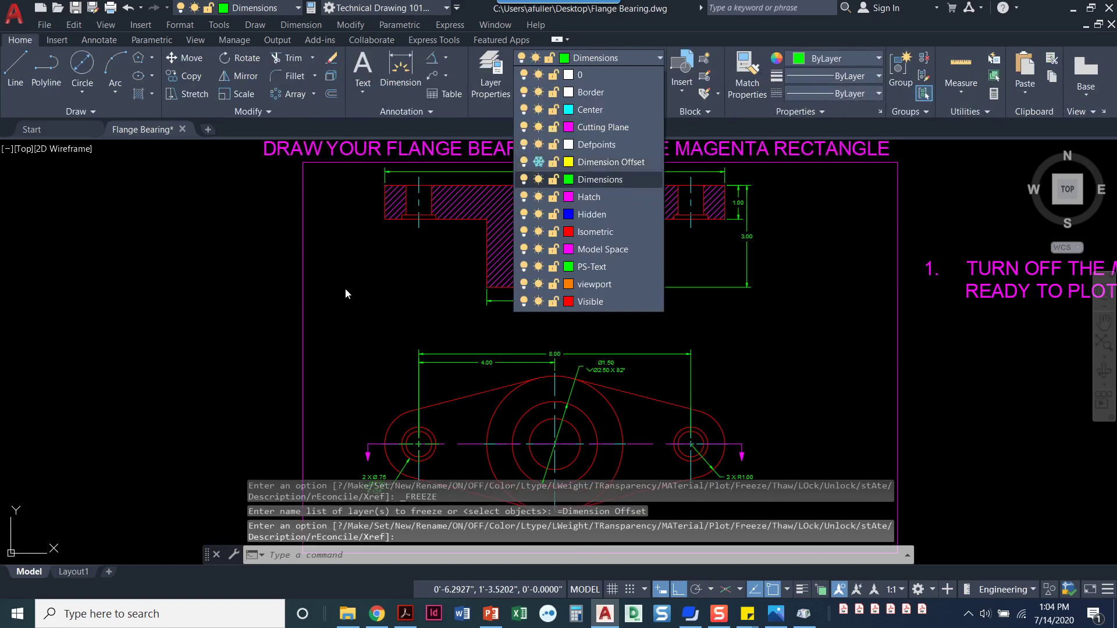
click(342, 309)
key(Escape)
key(Escape)
middle_drag(366, 328, 347, 330)
scroll(592, 322, down, 2)
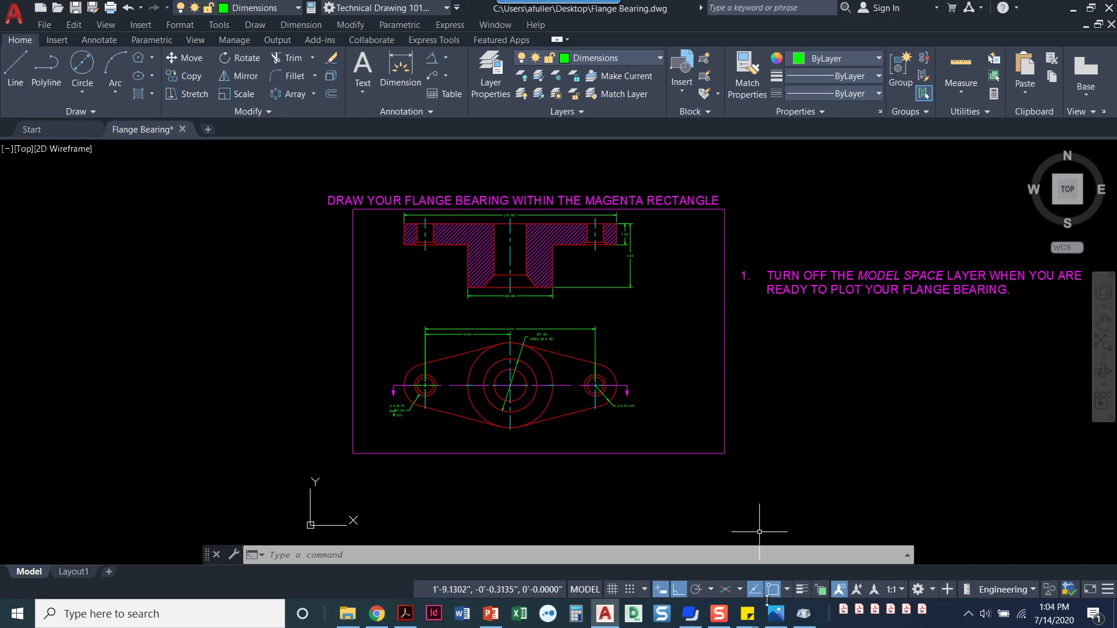
click(690, 614)
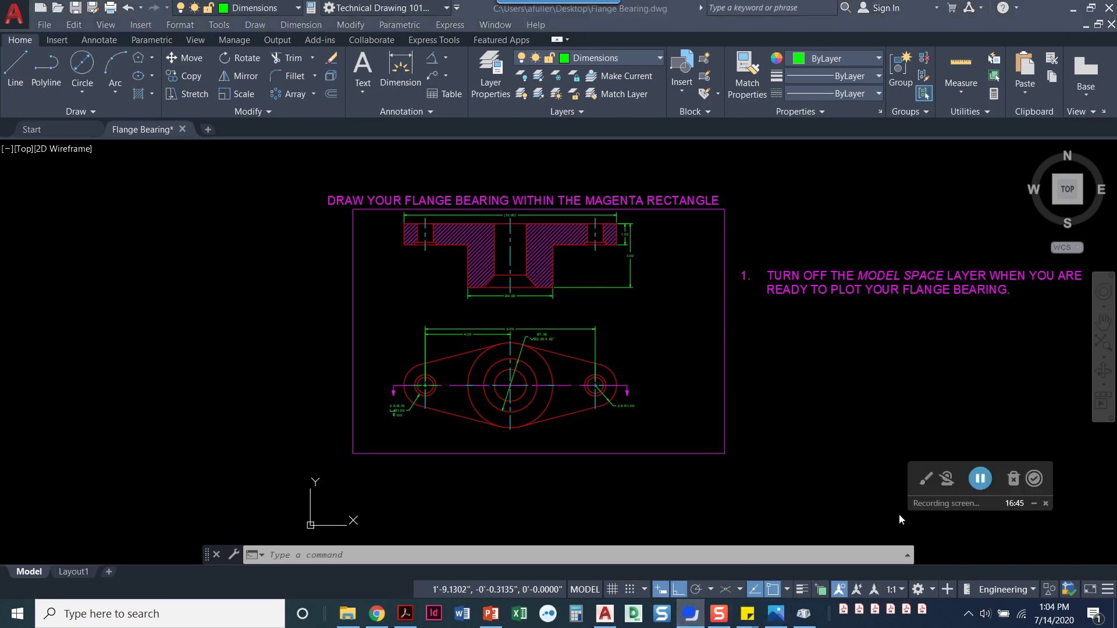